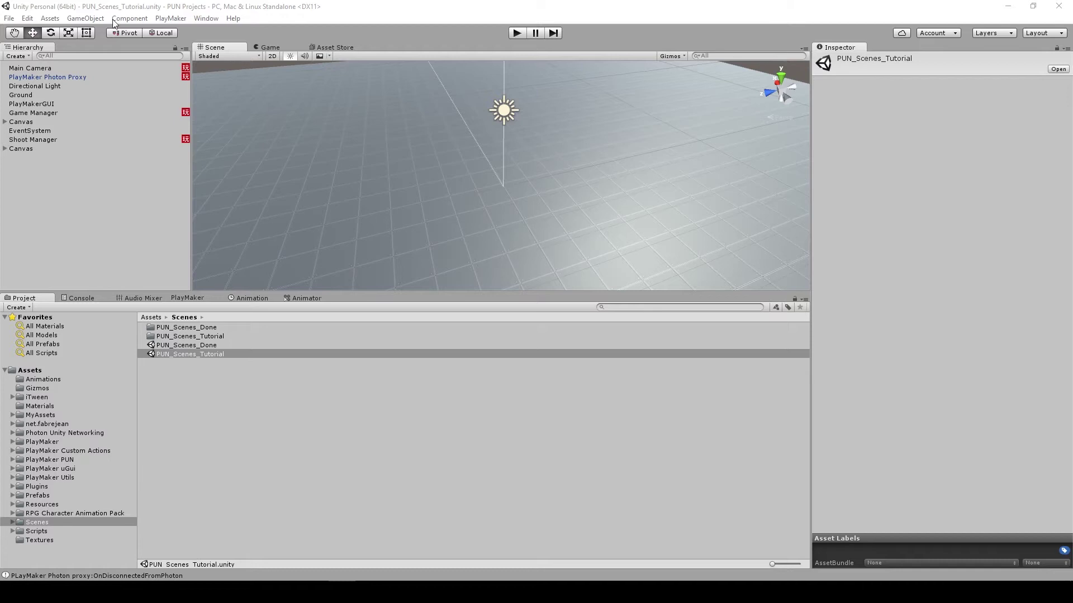
# - Open the Asset Store inside the editor and enlarge its panel
pyautogui.moveTo(538, 218); pyautogui.dragTo(413, 196, button='right')
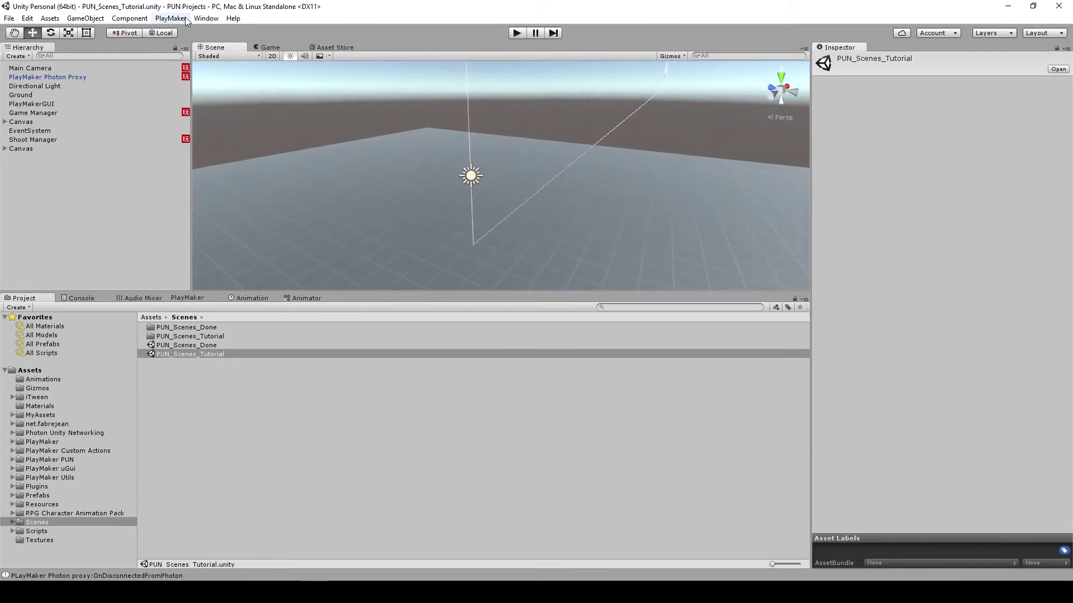
pyautogui.click(205, 18)
pyautogui.moveTo(233, 18)
pyautogui.click(367, 5)
pyautogui.click(334, 48)
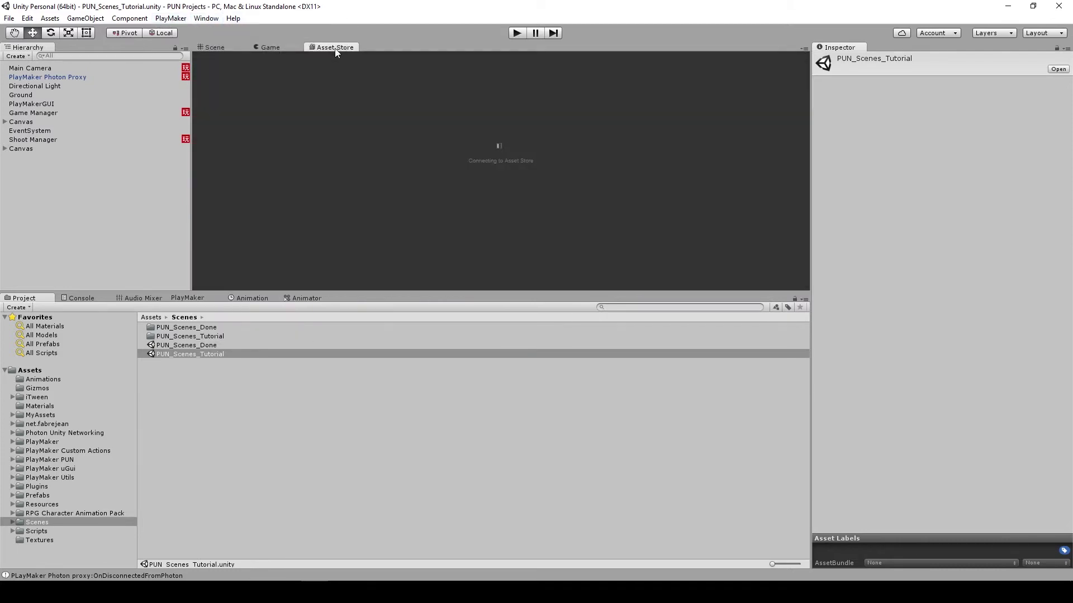
pyautogui.moveTo(488, 291); pyautogui.dragTo(488, 342)
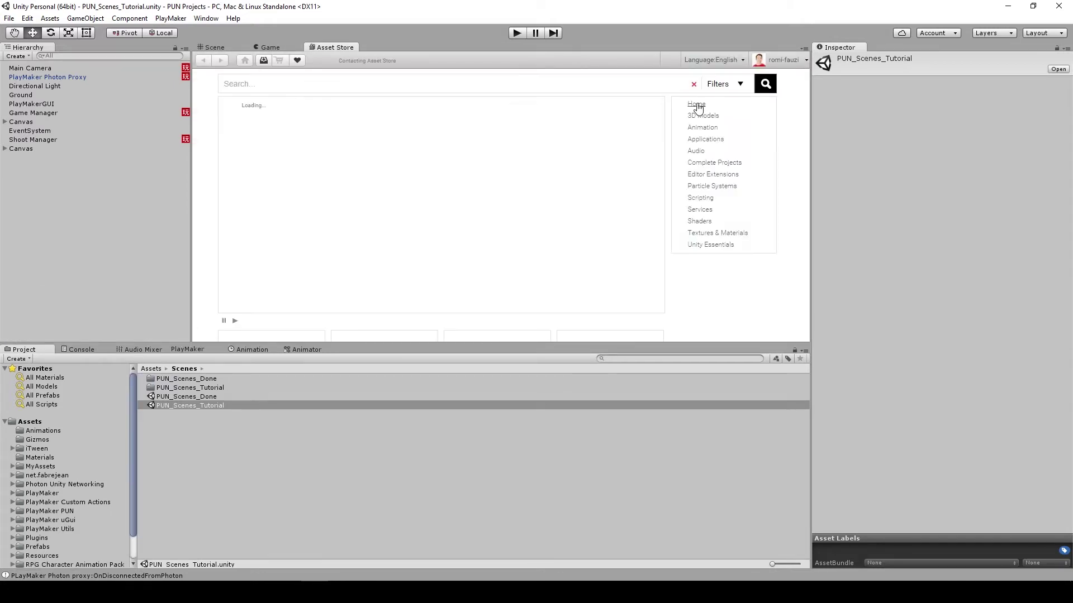
# - Browse the downloaded packages list and view the free Cyber Soldier asset page
pyautogui.click(265, 61)
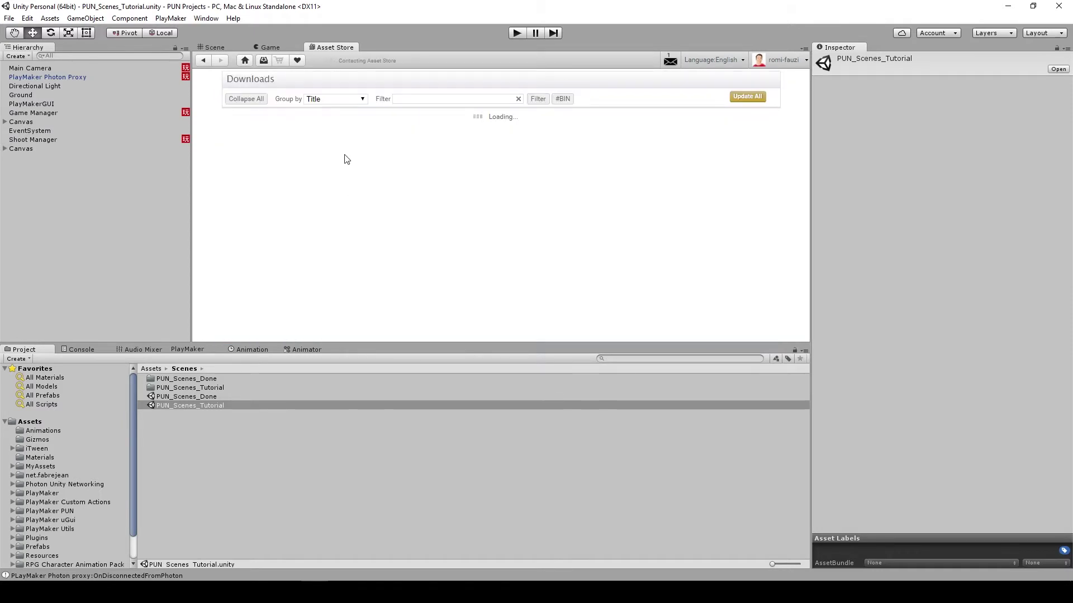
pyautogui.scroll(-5, 328, 175)
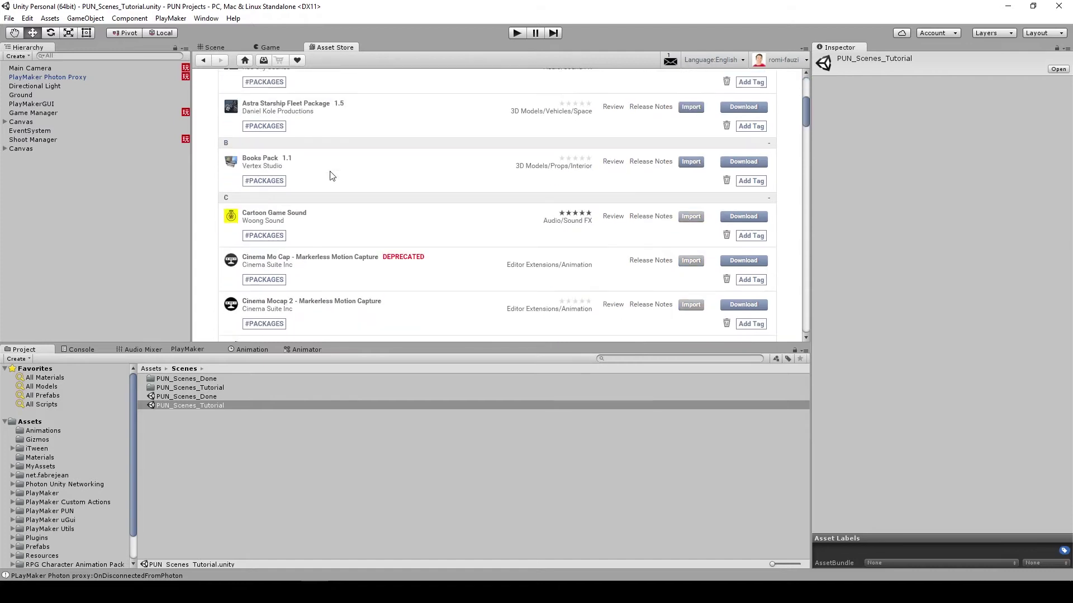
pyautogui.scroll(-5, 330, 173)
pyautogui.scroll(2, 330, 172)
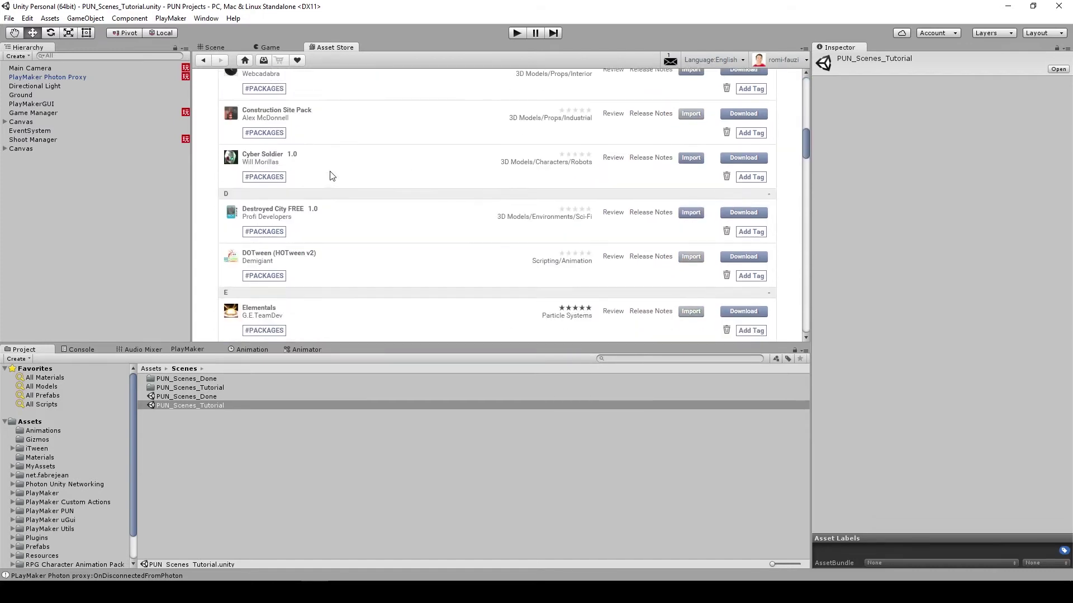
pyautogui.click(277, 212)
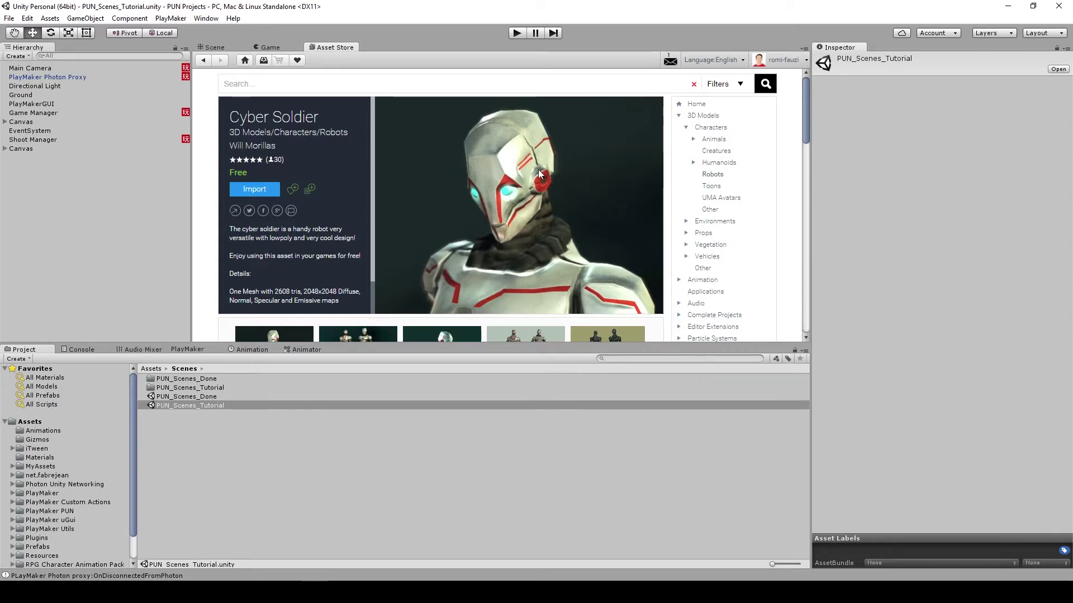
pyautogui.scroll(-3, 482, 220)
pyautogui.scroll(3, 534, 210)
# - Return to the Downloads list and open the RPG Character Mecanim Animation Pack FREE page
pyautogui.click(263, 59)
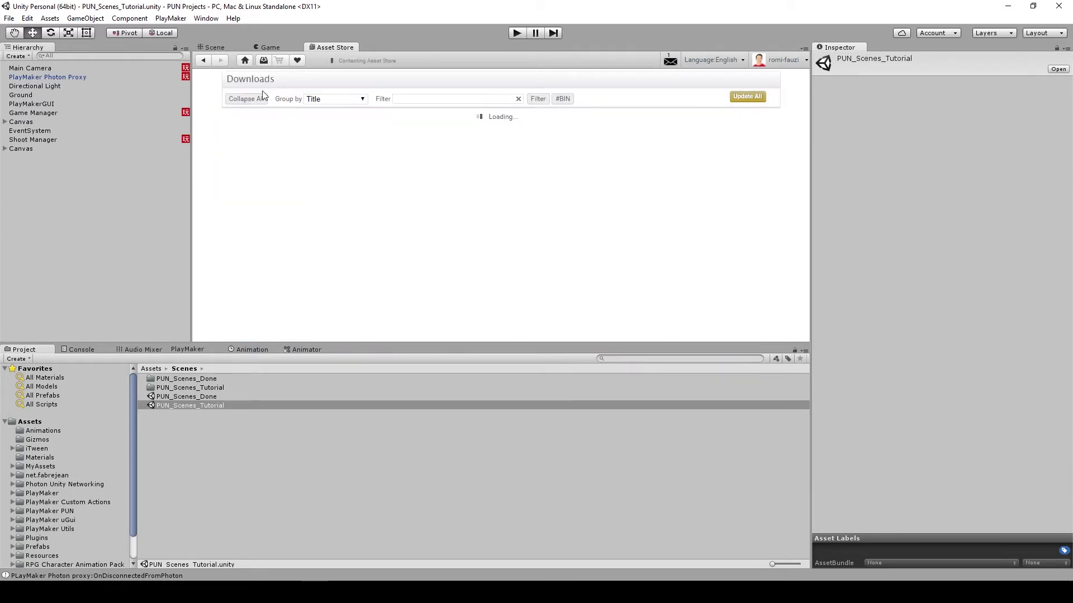
pyautogui.scroll(-10, 328, 205)
pyautogui.scroll(-15, 328, 205)
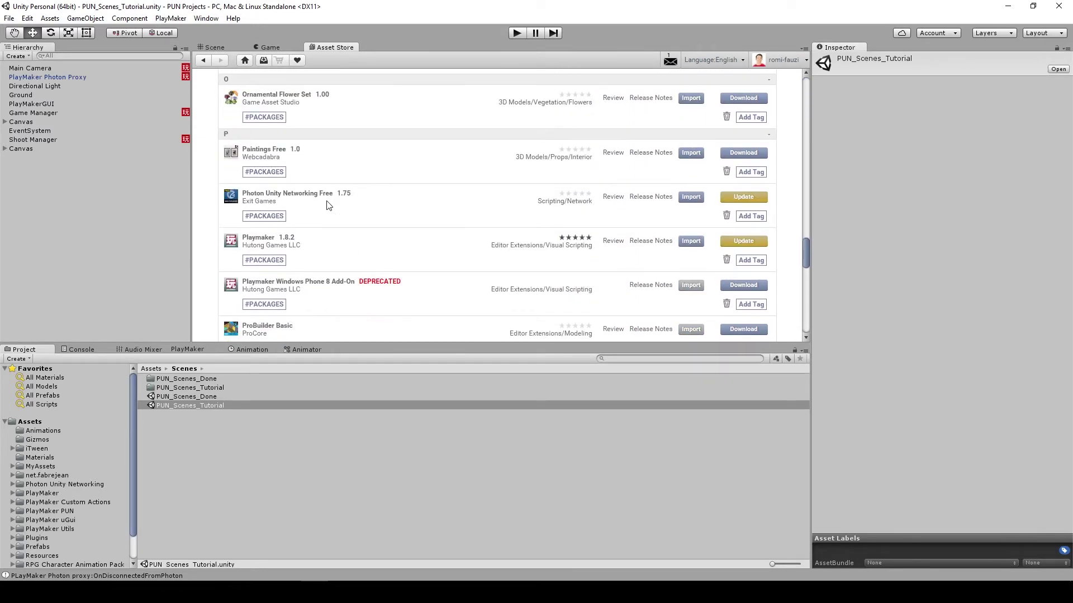
pyautogui.scroll(-8, 328, 206)
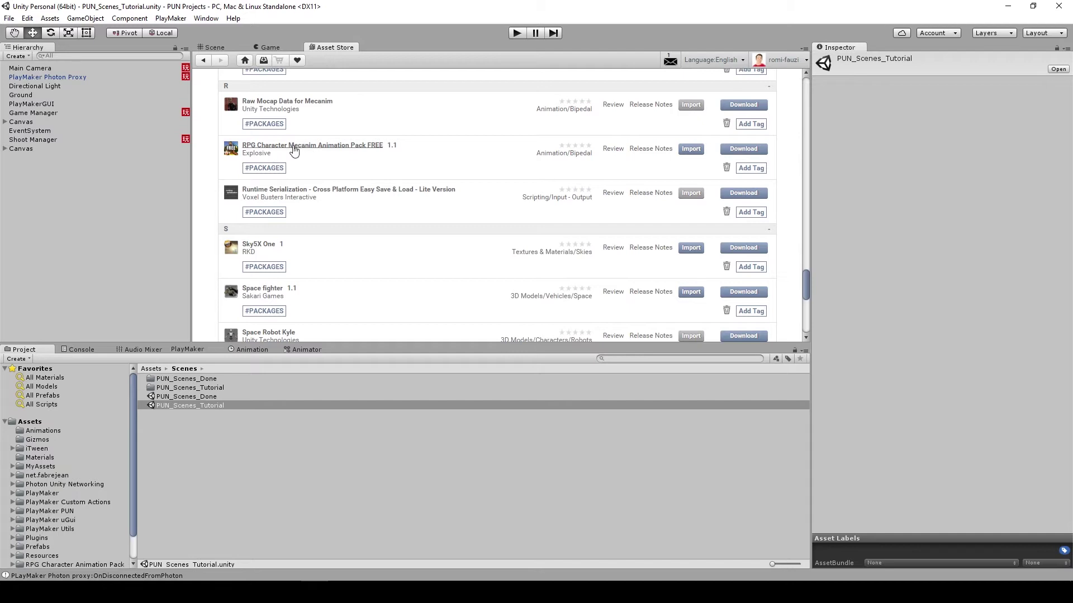
pyautogui.click(294, 149)
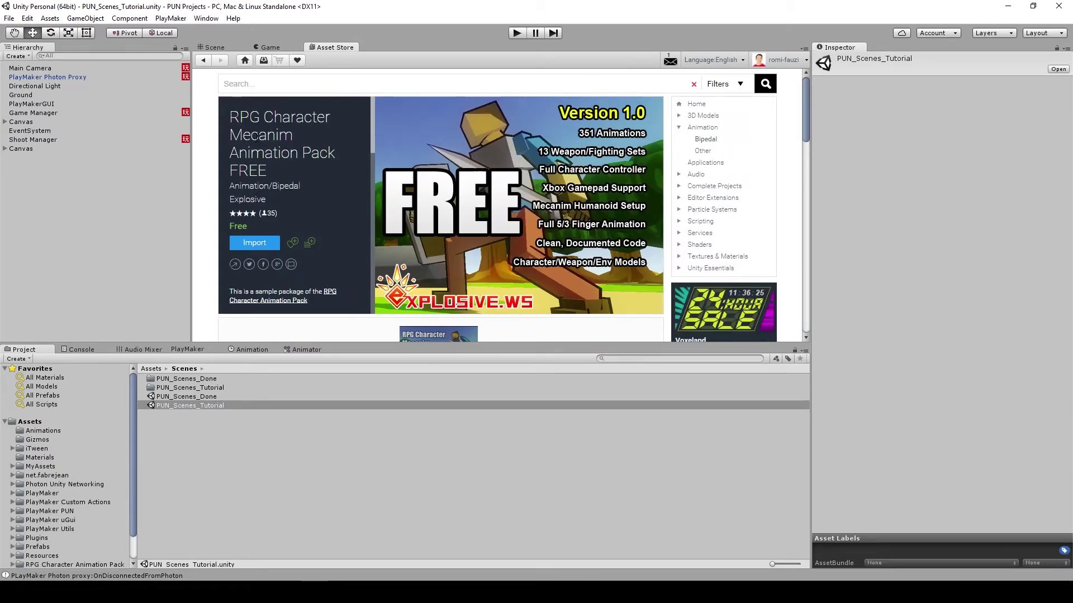
# - Scroll through the pack's Package Contents listing animations, code and elements
pyautogui.scroll(-5, 325, 167)
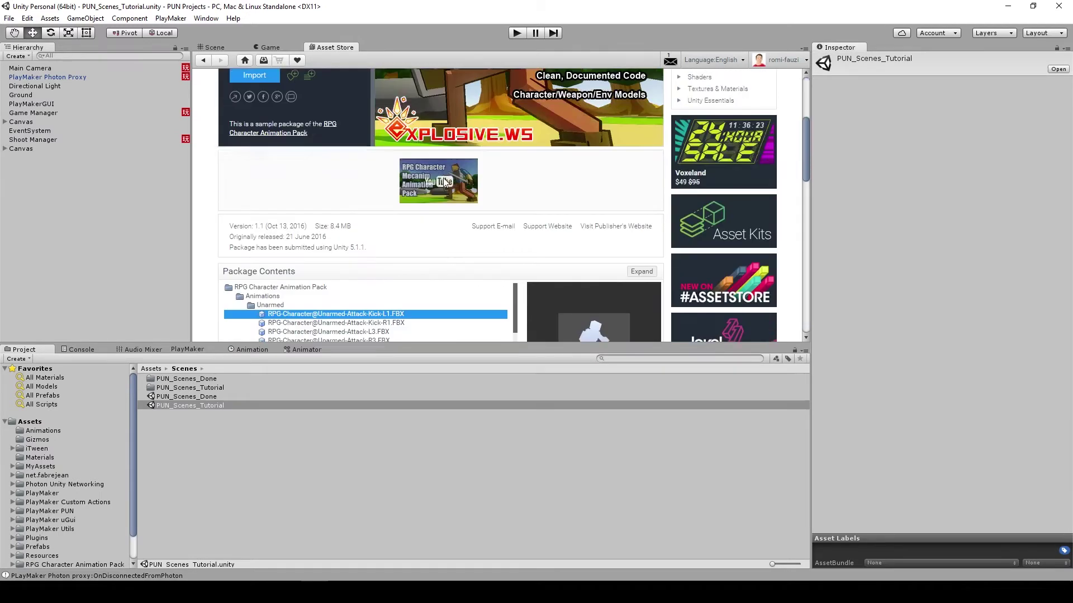
pyautogui.scroll(-5, 351, 236)
pyautogui.scroll(10, 351, 236)
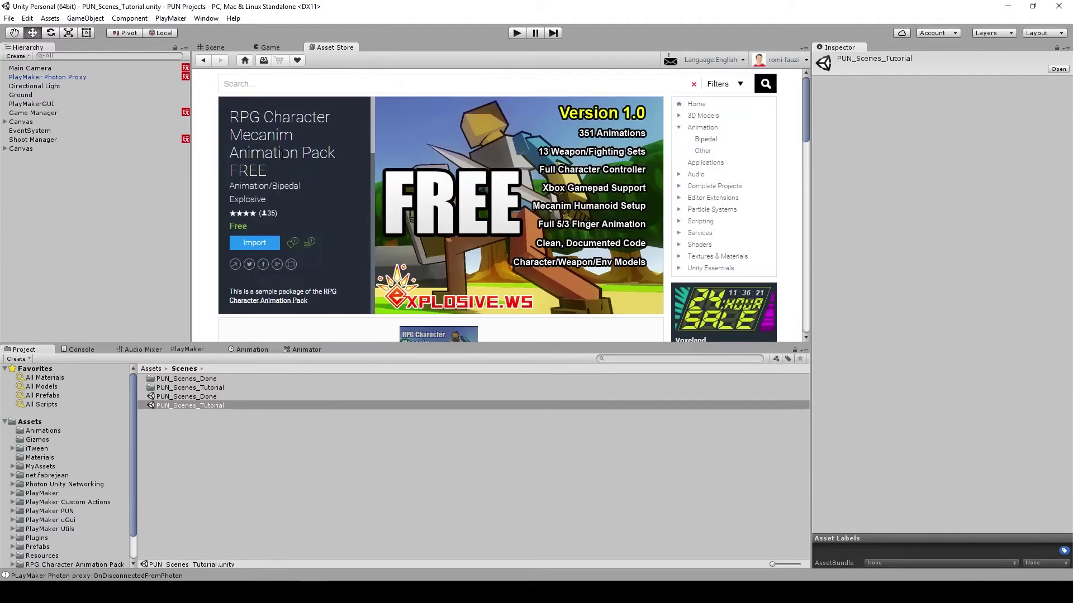
pyautogui.scroll(-3, 329, 229)
pyautogui.scroll(-3, 328, 229)
pyautogui.scroll(-5, 329, 229)
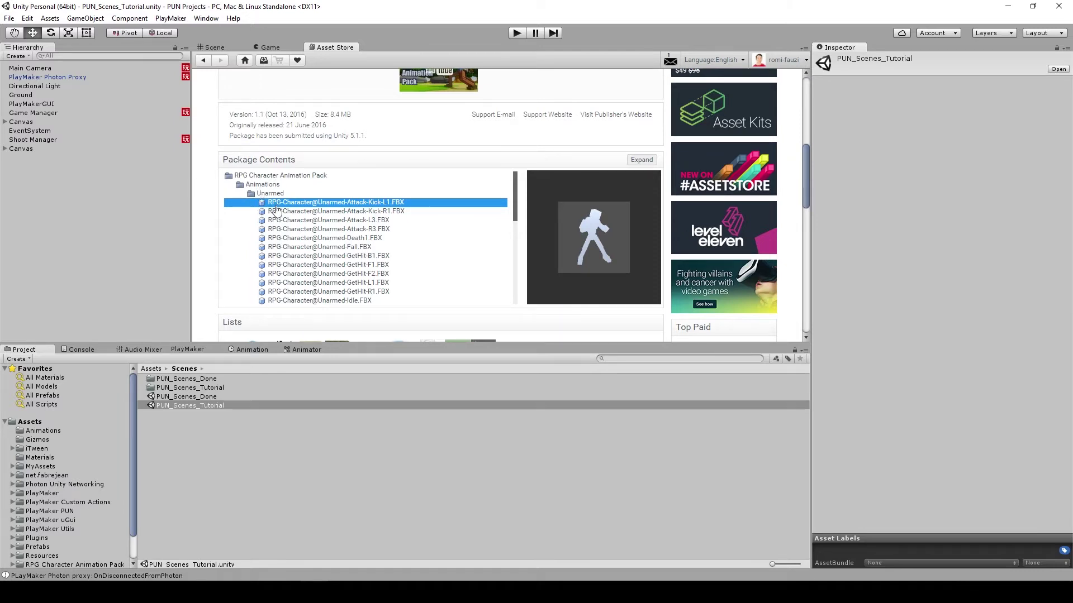
pyautogui.scroll(-10, 277, 234)
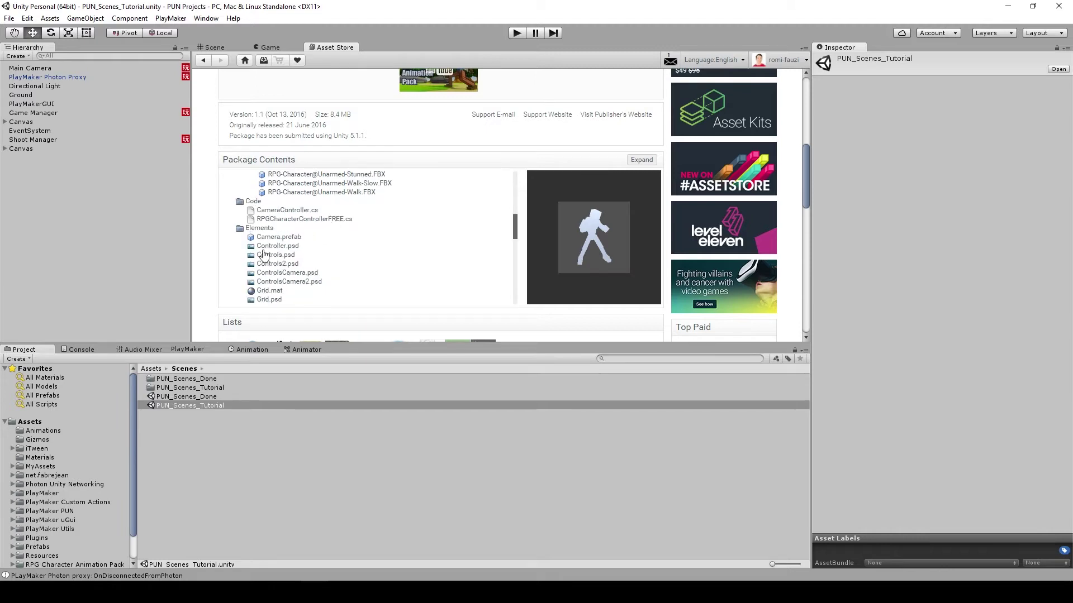
pyautogui.scroll(5, 302, 252)
pyautogui.scroll(5, 324, 252)
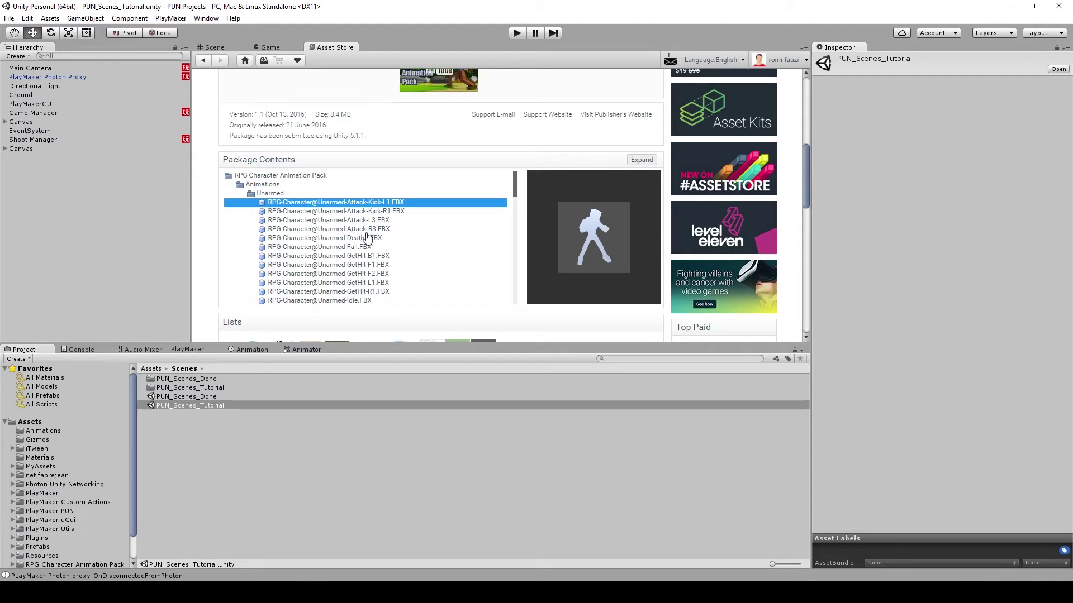
pyautogui.scroll(3, 363, 238)
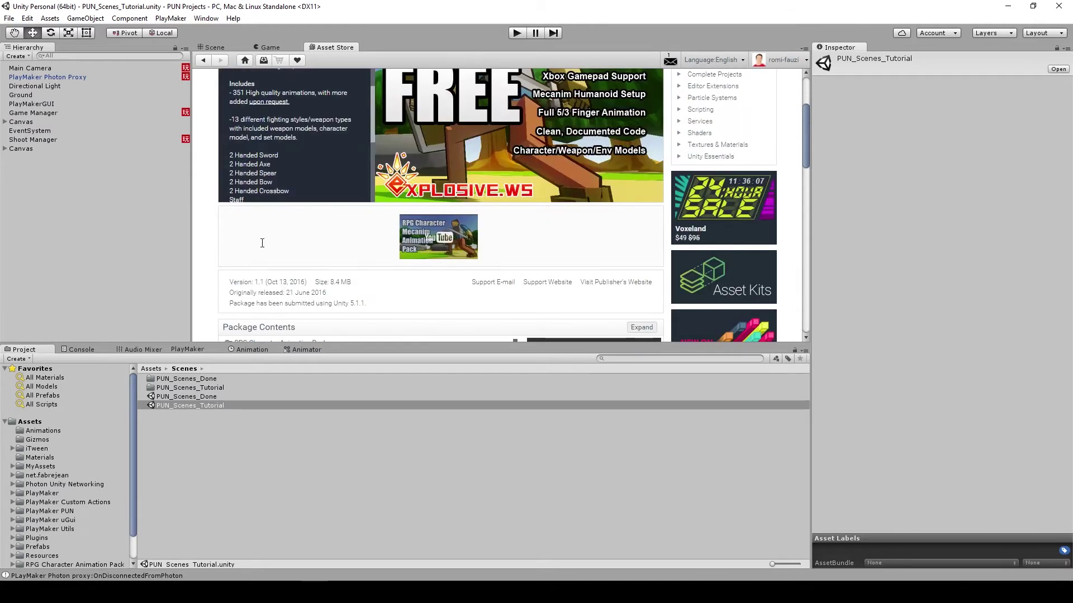
# - Check the CyberSoldier folder's files inside MyAssets
pyautogui.click(35, 467)
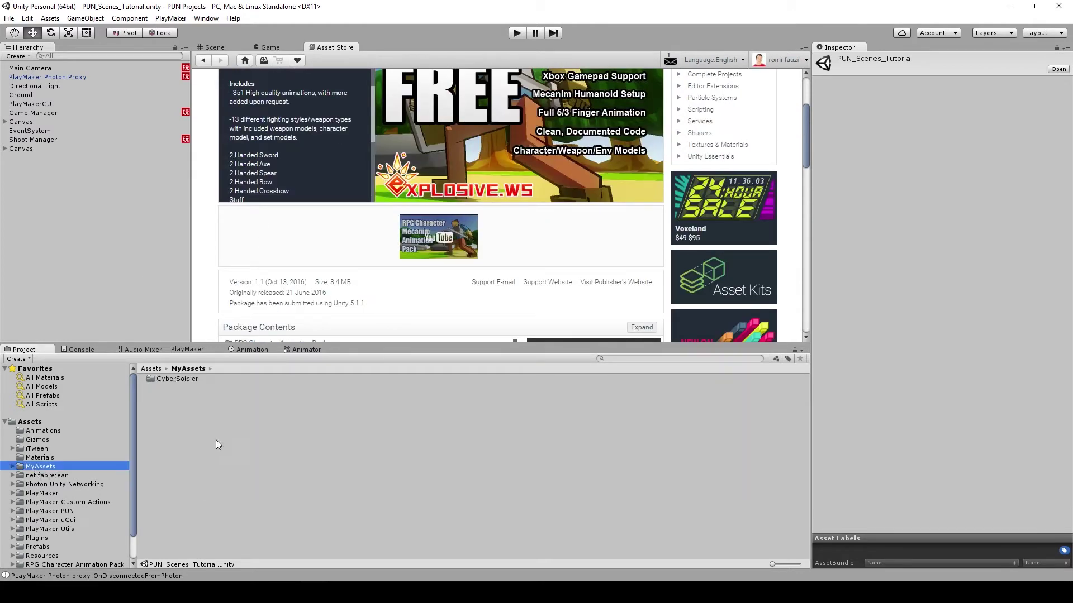
pyautogui.doubleClick(179, 382)
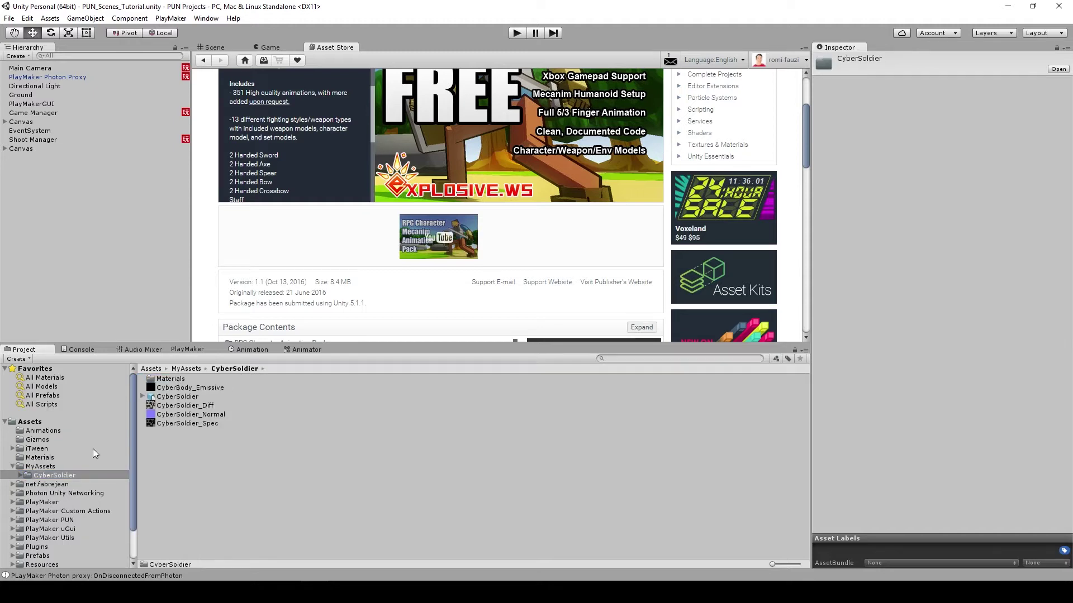
pyautogui.click(15, 467)
pyautogui.click(14, 468)
# - Check the RPG Character Animation Pack's Animations folder, then return to the Game view
pyautogui.scroll(-3, 32, 472)
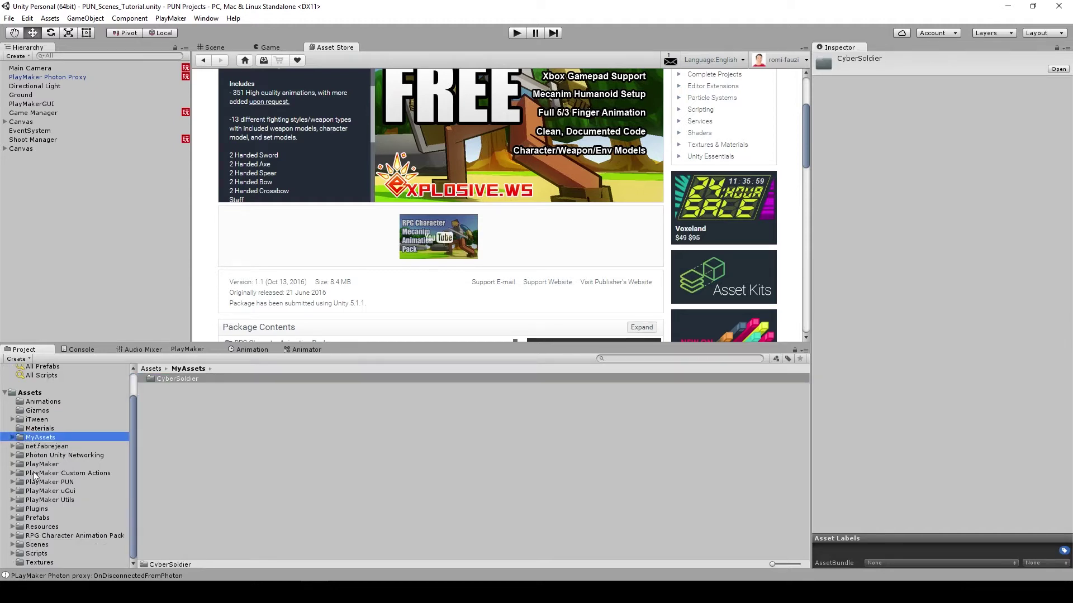
pyautogui.click(50, 535)
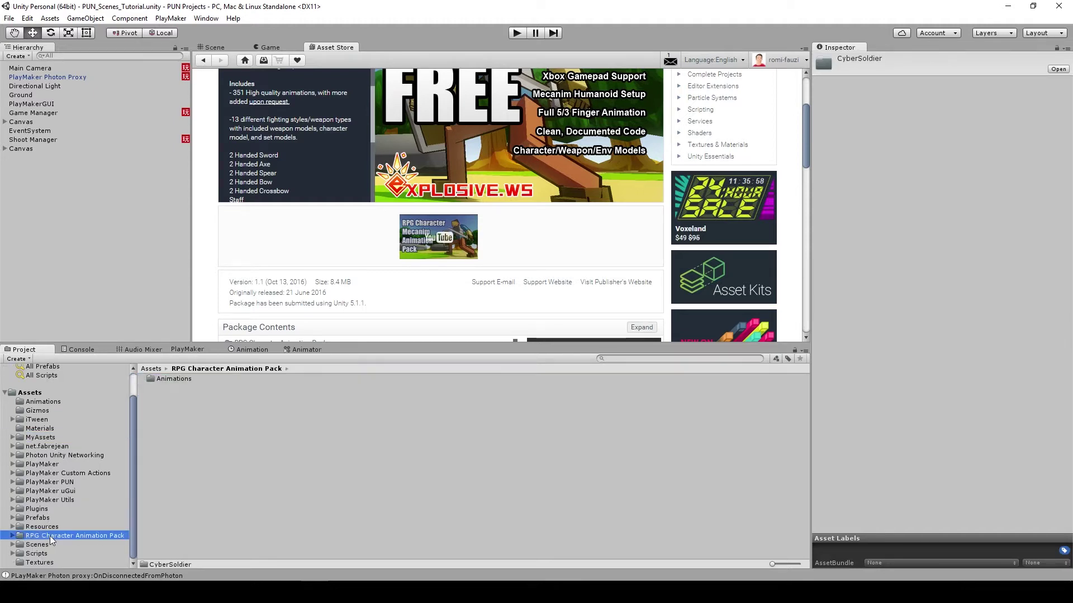
pyautogui.doubleClick(166, 380)
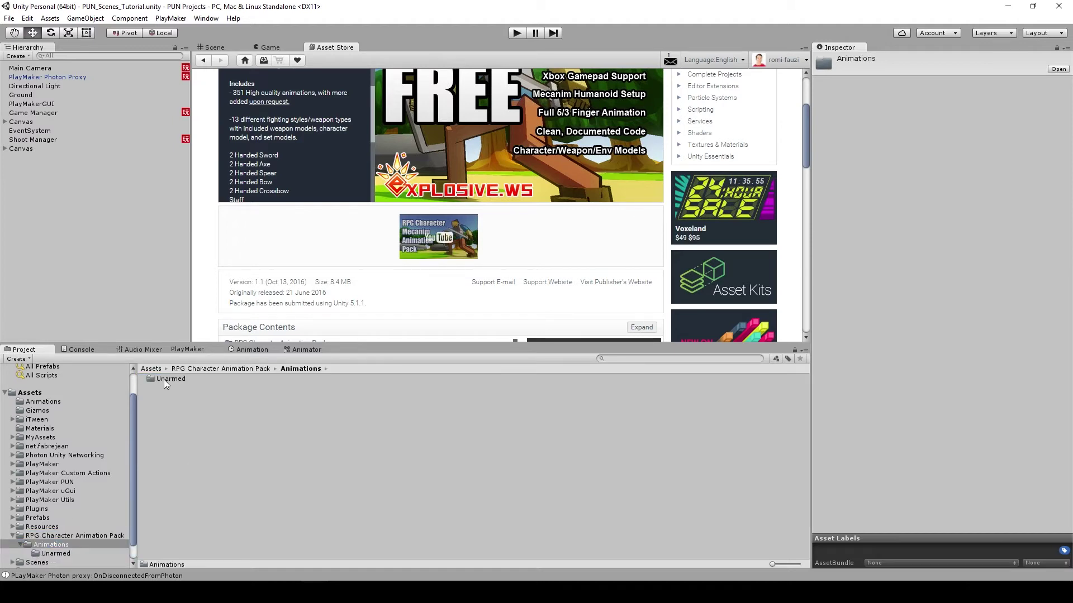
pyautogui.click(12, 535)
pyautogui.click(270, 48)
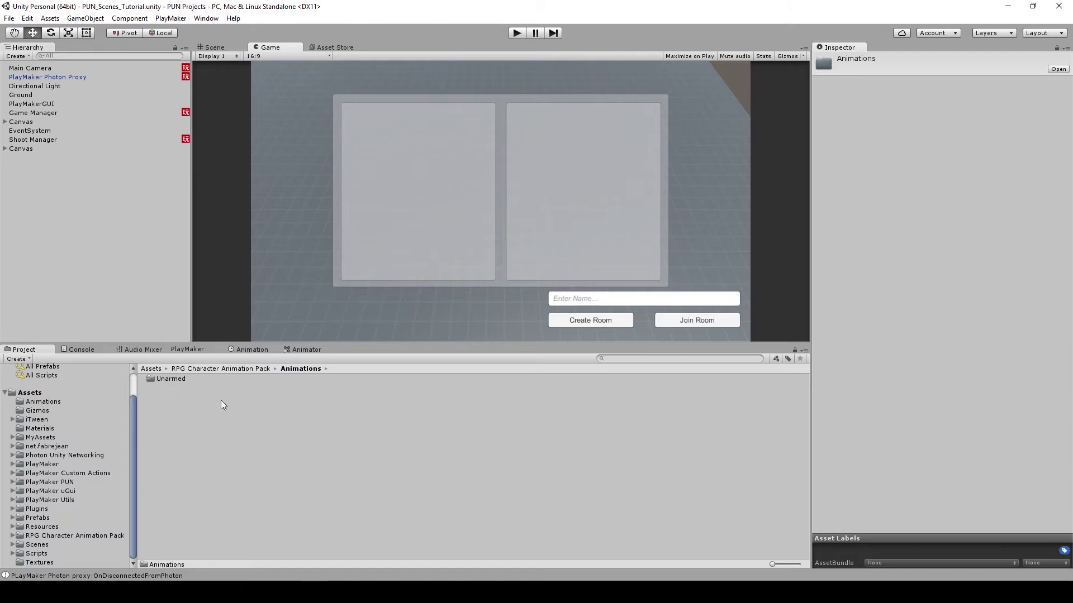
# - Place the Resources Player prefab in the scene and rename it Player_Mecanim
pyautogui.click(53, 526)
pyautogui.click(166, 397)
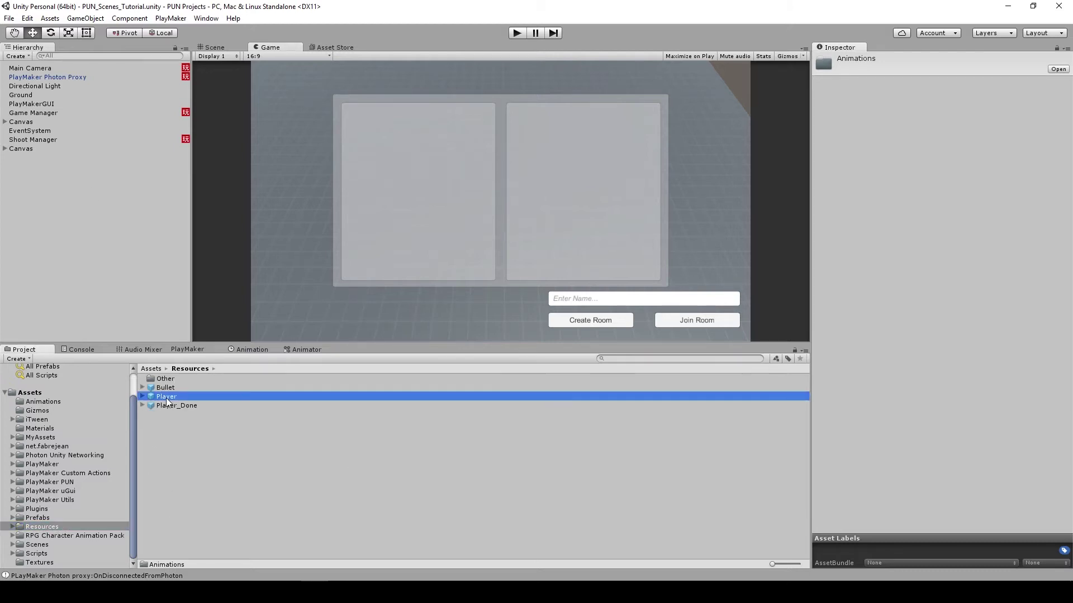
pyautogui.moveTo(176, 341); pyautogui.dragTo(136, 280)
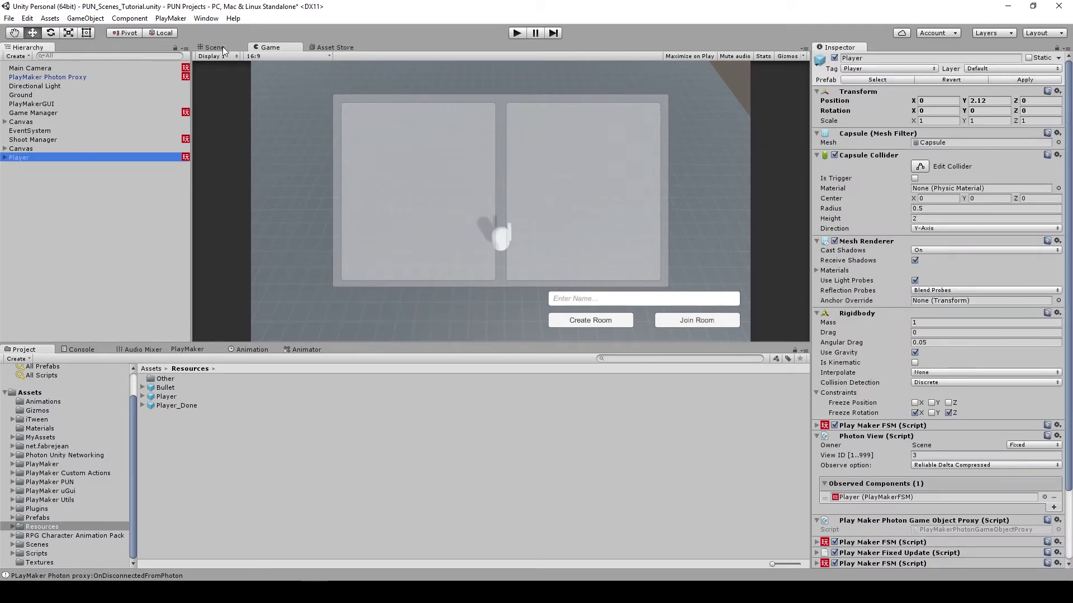
pyautogui.click(874, 58)
pyautogui.write('_Mecanim')
pyautogui.press('Return')
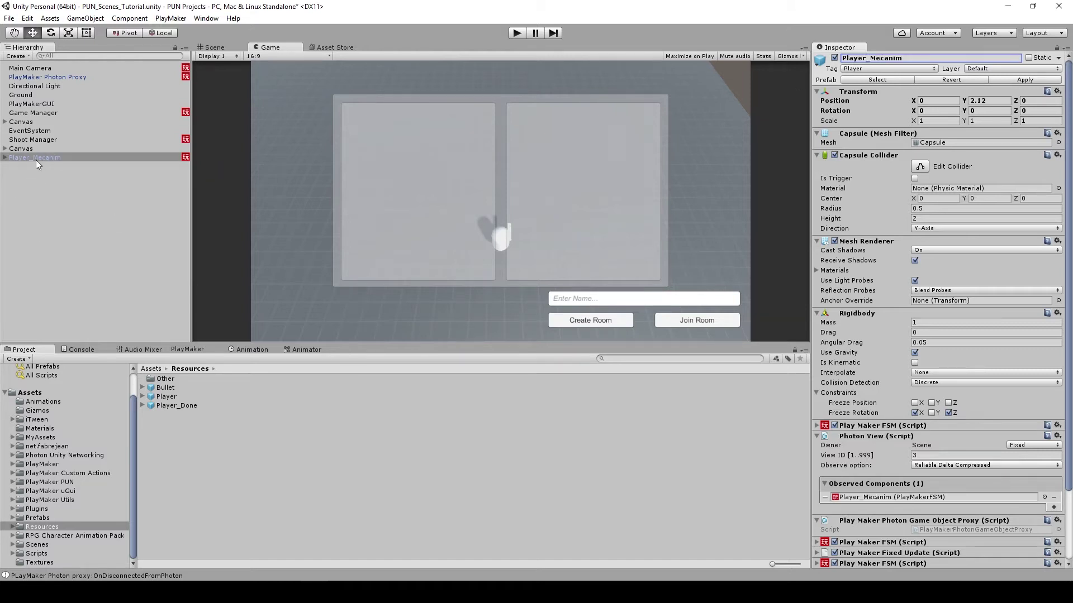
# - Save Player_Mecanim as a new prefab in the Resources folder
pyautogui.moveTo(36, 159); pyautogui.dragTo(177, 417)
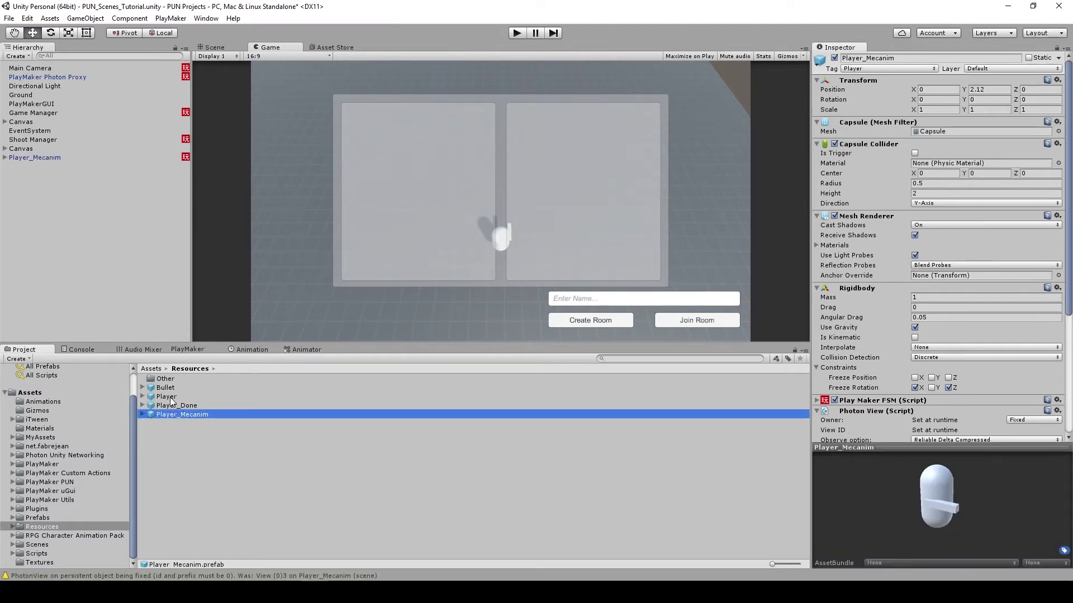
pyautogui.click(171, 397)
pyautogui.click(179, 415)
pyautogui.click(43, 156)
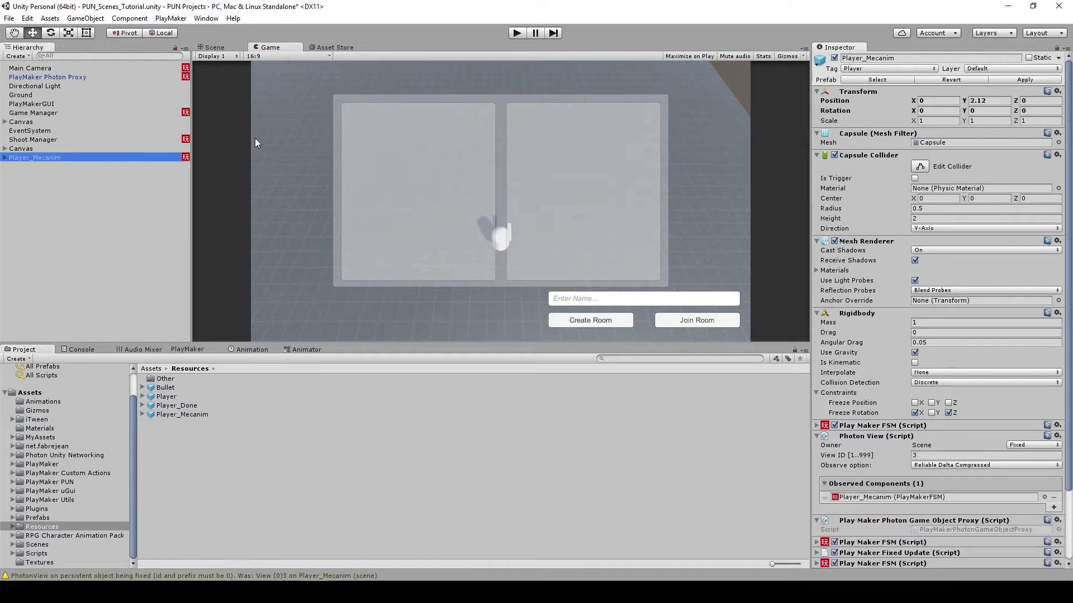
pyautogui.click(218, 47)
pyautogui.keyDown('alt'); pyautogui.moveTo(361, 157); pyautogui.dragTo(522, 247); pyautogui.keyUp('alt')
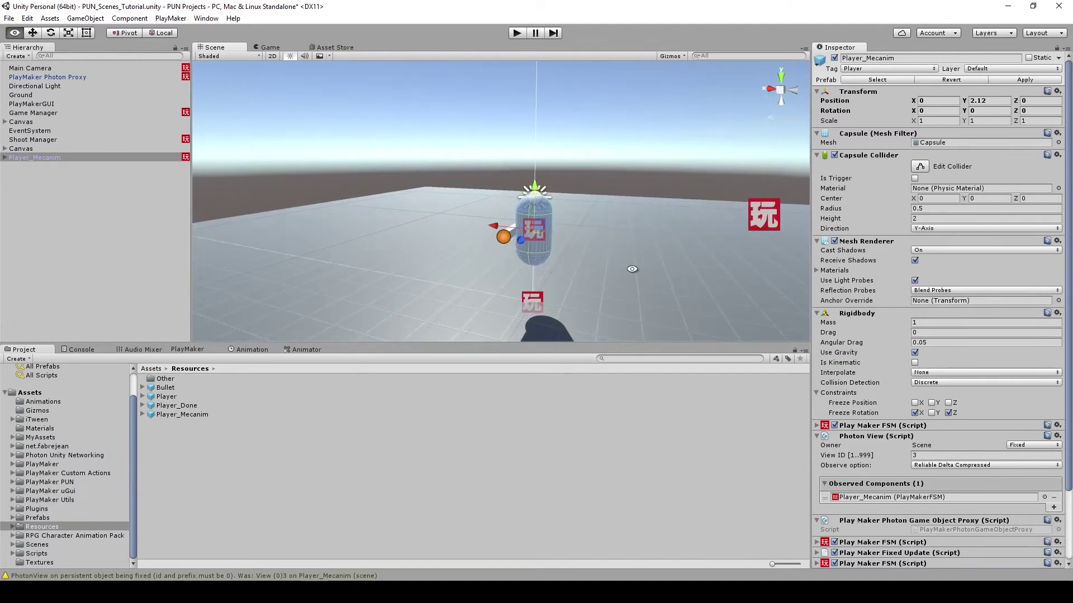
# - Remove the Mesh Filter and Mesh Renderer components from Player_Mecanim, leaving its capsule collider
pyautogui.scroll(5, 522, 247)
pyautogui.click(4, 158)
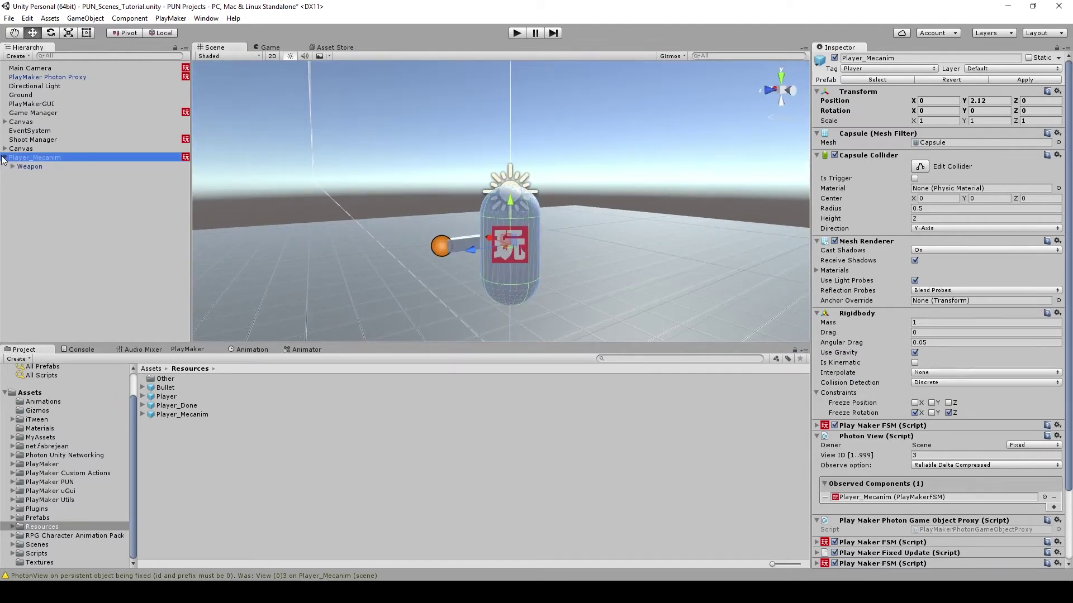
pyautogui.click(12, 166)
pyautogui.rightClick(870, 131)
pyautogui.click(913, 168)
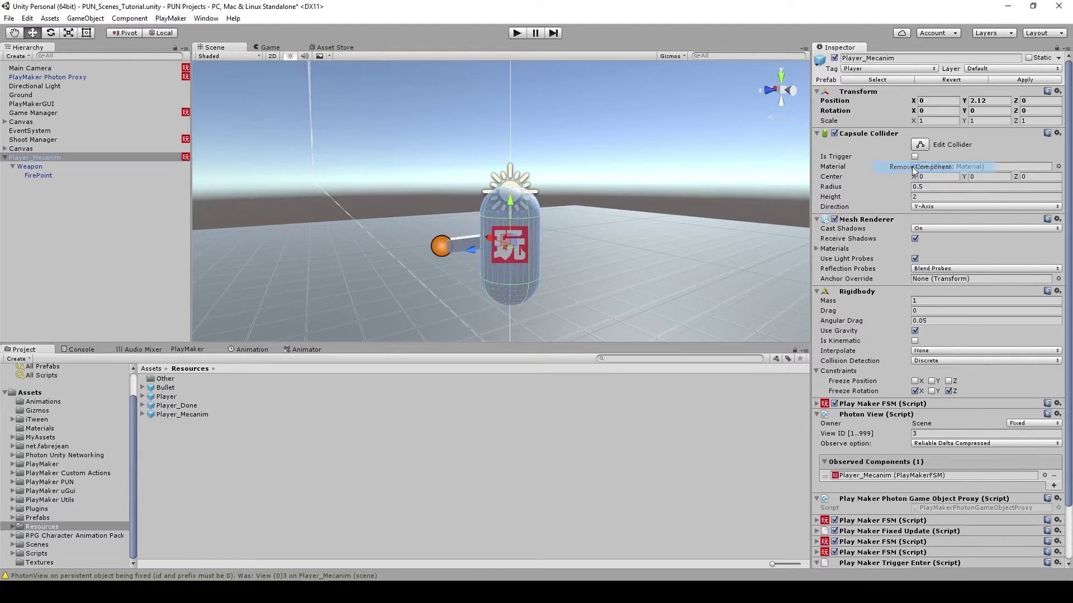
pyautogui.rightClick(864, 219)
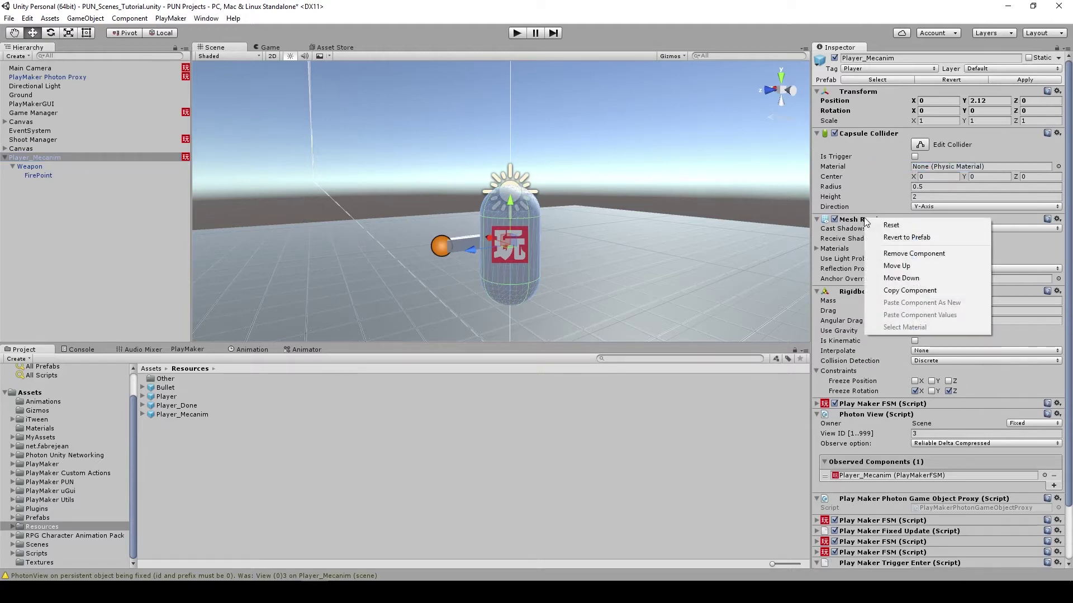
pyautogui.click(914, 251)
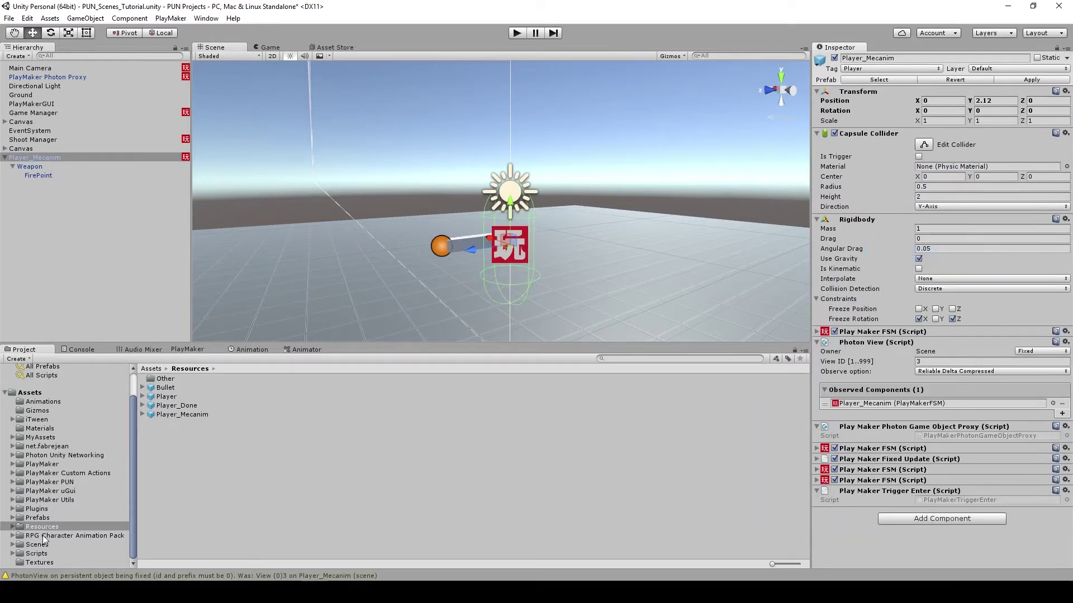
pyautogui.click(35, 518)
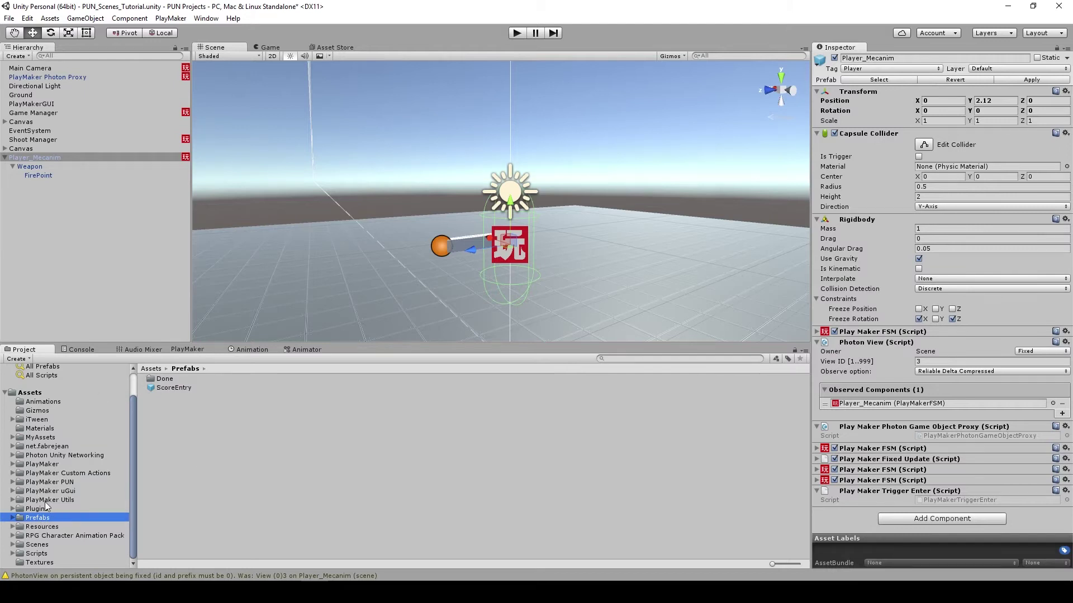
# - Make the CyberSoldier model from MyAssets a child of Player_Mecanim
pyautogui.click(40, 437)
pyautogui.click(165, 379)
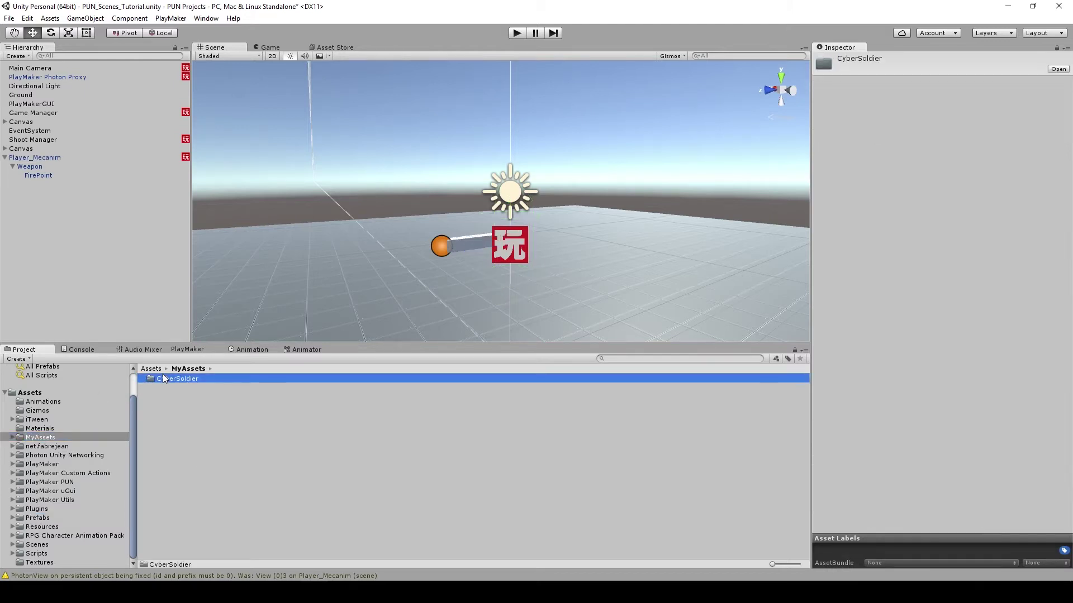
pyautogui.doubleClick(164, 377)
pyautogui.moveTo(182, 401); pyautogui.dragTo(45, 158)
# - Hide the PlayMaker icons and inspect the soldier against Player_Mecanim's collider
pyautogui.keyDown('alt'); pyautogui.moveTo(585, 192); pyautogui.dragTo(626, 223); pyautogui.keyUp('alt')
pyautogui.keyDown('alt'); pyautogui.moveTo(469, 229); pyautogui.dragTo(515, 296); pyautogui.keyUp('alt')
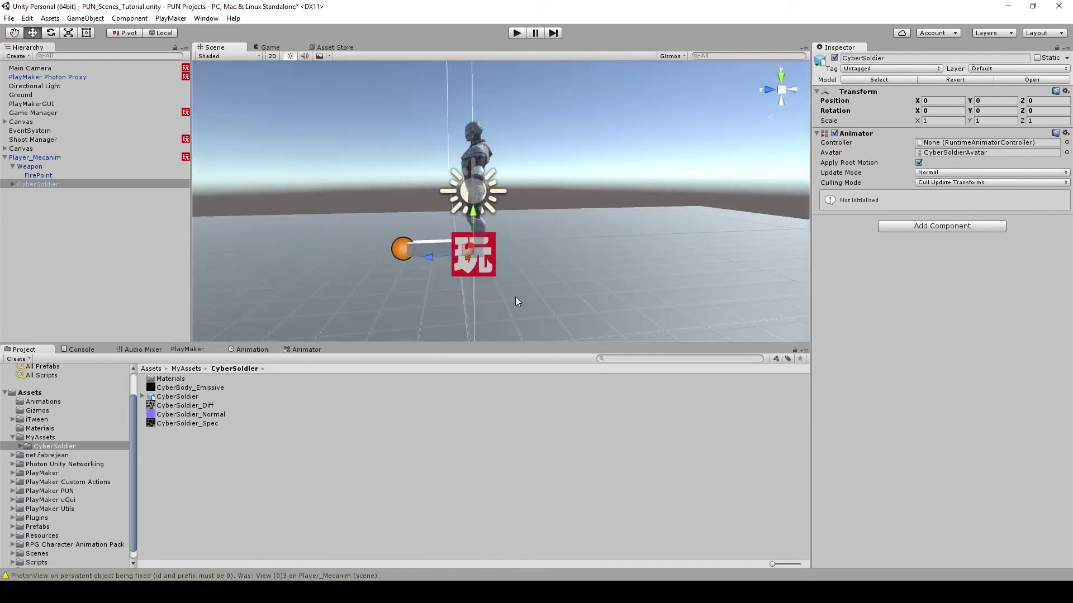
pyautogui.click(32, 159)
pyautogui.keyDown('alt'); pyautogui.moveTo(504, 254); pyautogui.dragTo(564, 180); pyautogui.keyUp('alt')
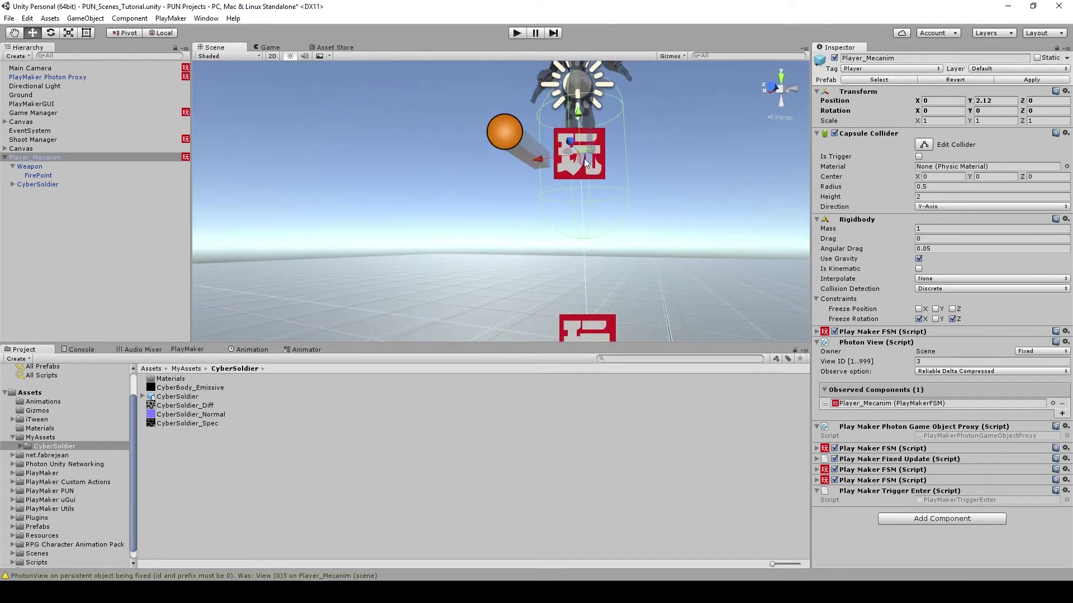
pyautogui.moveTo(579, 240)
pyautogui.keyDown('alt'); pyautogui.mouseDown()
pyautogui.moveTo(562, 242)
pyautogui.moveTo(581, 256)
pyautogui.mouseUp(); pyautogui.keyUp('alt')
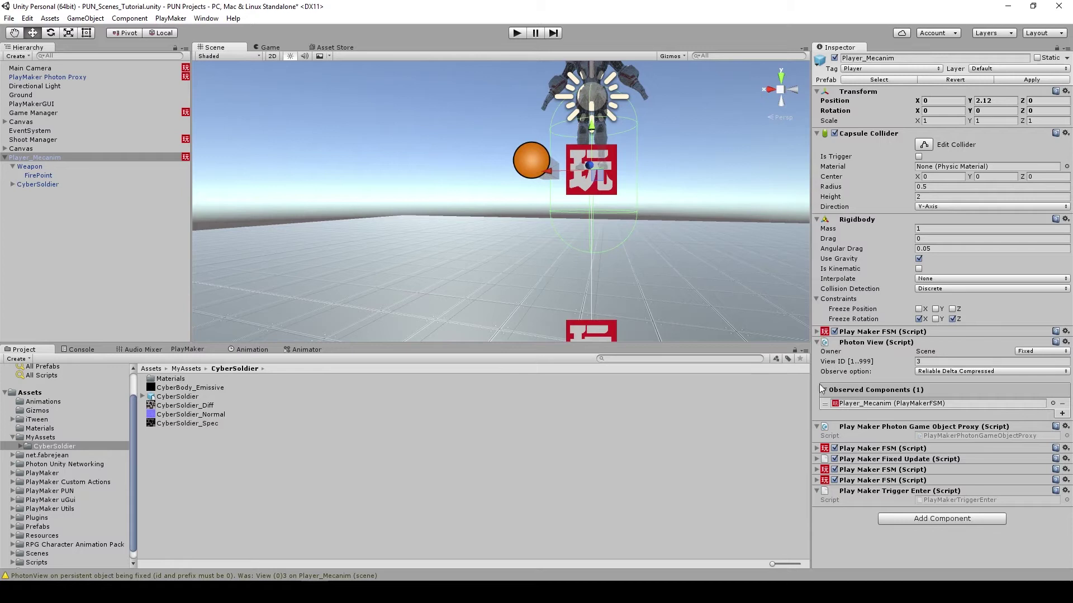
pyautogui.click(816, 448)
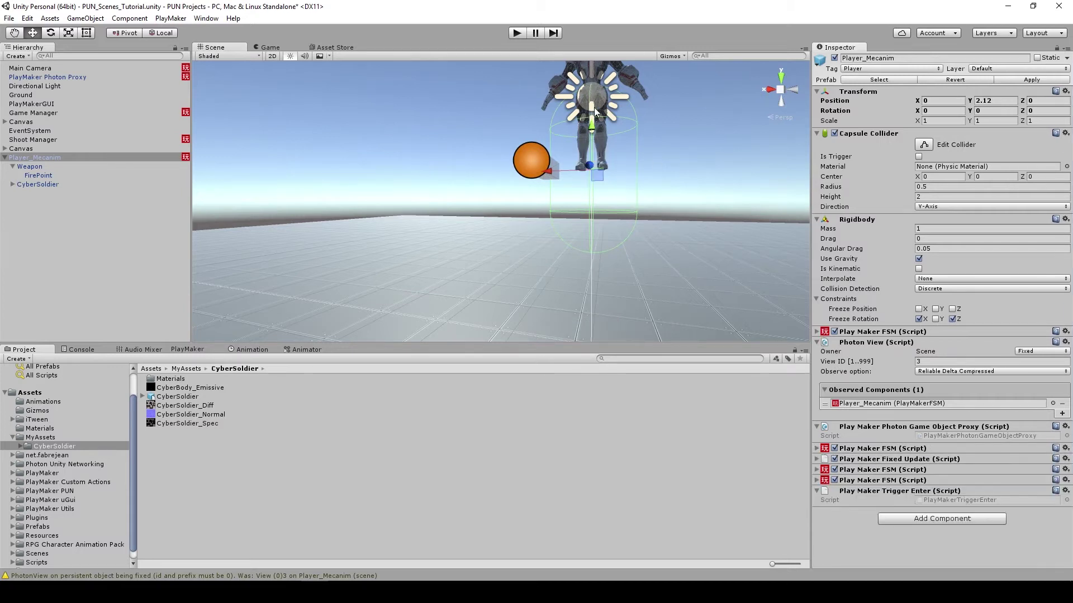
pyautogui.keyDown('alt'); pyautogui.moveTo(620, 201); pyautogui.dragTo(552, 200); pyautogui.keyUp('alt')
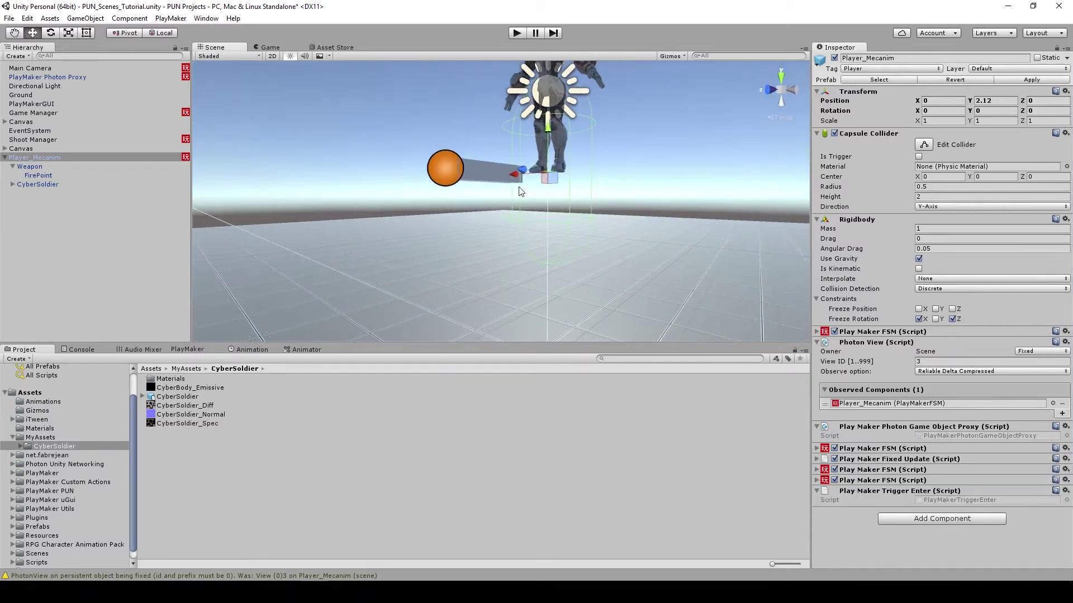
# - Lower the CyberSoldier model to Y -0.831
pyautogui.click(35, 186)
pyautogui.keyDown('alt'); pyautogui.moveTo(662, 196); pyautogui.dragTo(568, 185); pyautogui.keyUp('alt')
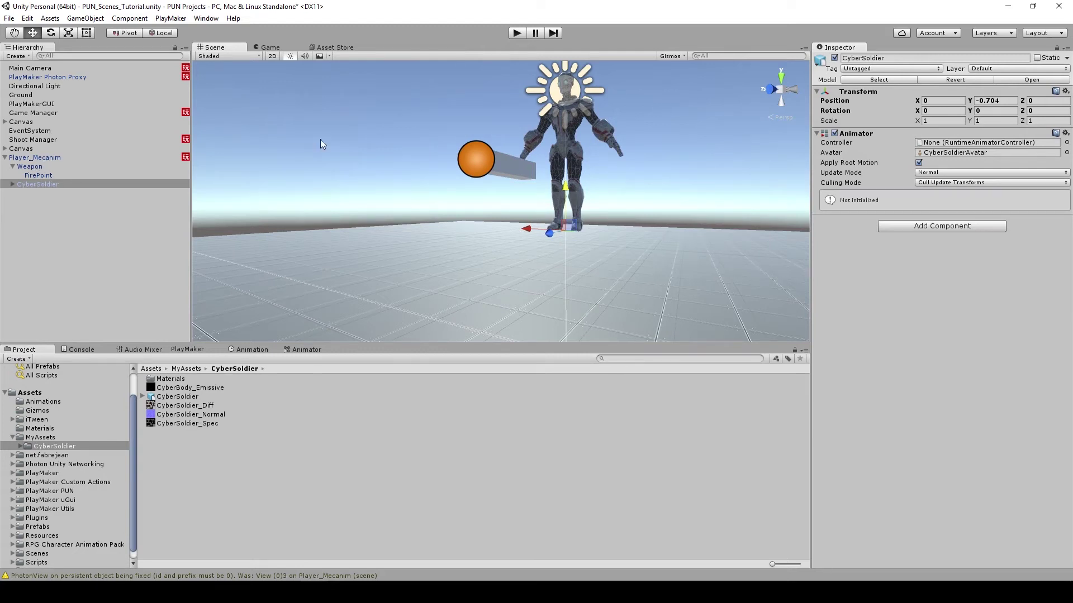
pyautogui.moveTo(571, 186); pyautogui.dragTo(566, 197)
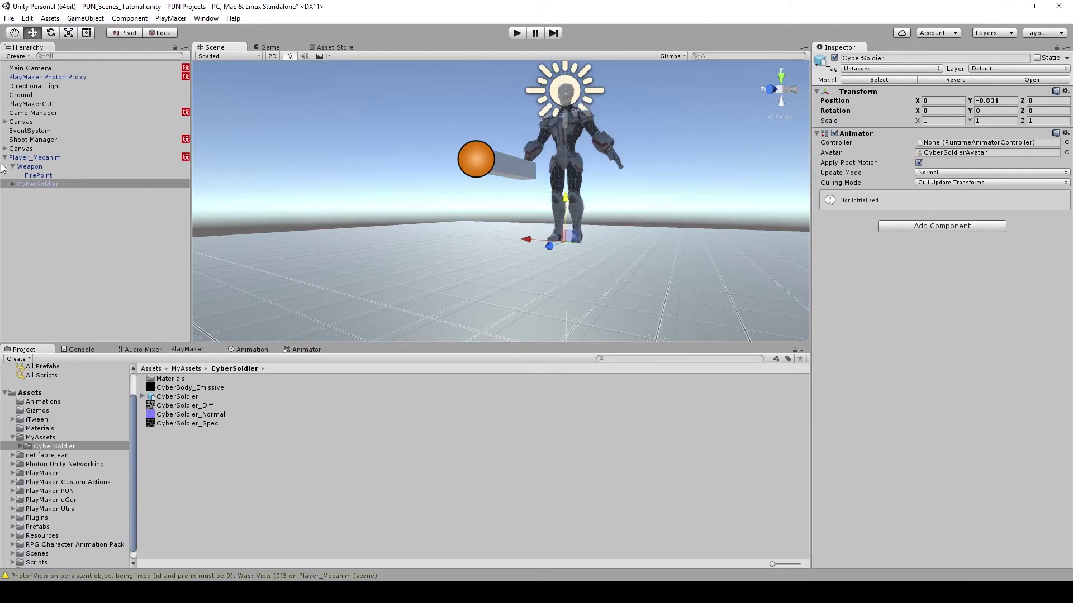
pyautogui.click(23, 157)
pyautogui.keyDown('alt'); pyautogui.moveTo(682, 215); pyautogui.dragTo(702, 223); pyautogui.keyUp('alt')
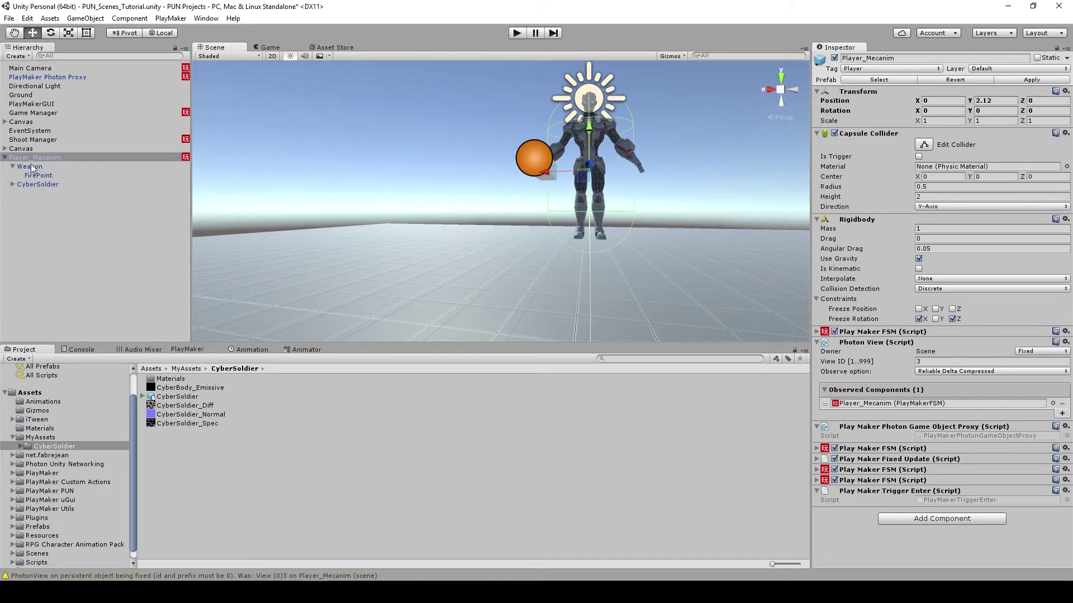
pyautogui.click(39, 187)
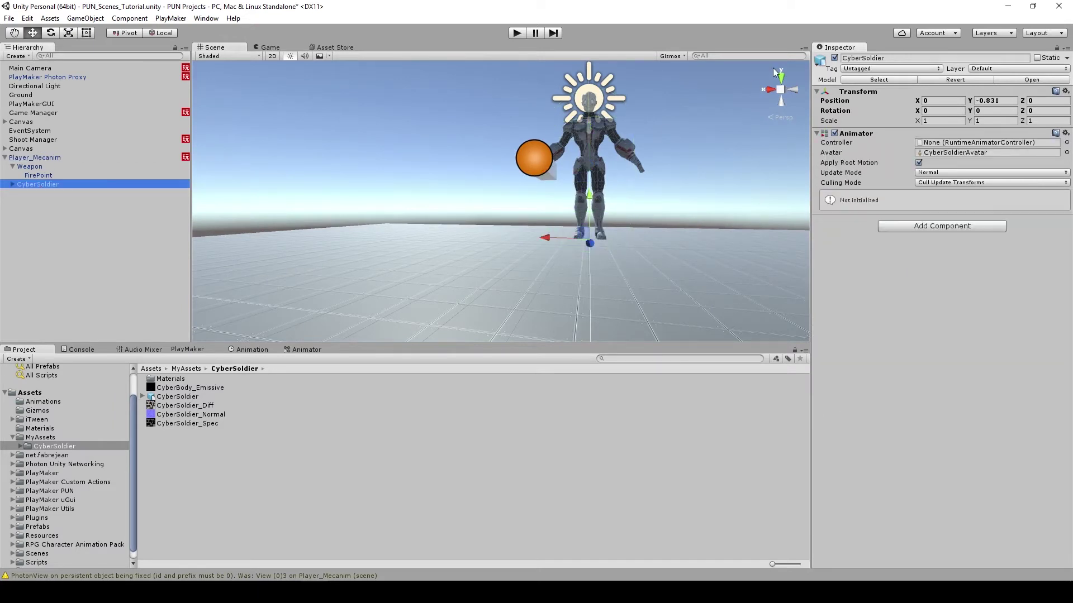
# - In 2D view, move CyberSoldier down to about Y -0.979 so its feet meet the collider bottom
pyautogui.click(272, 56)
pyautogui.scroll(3, 385, 208)
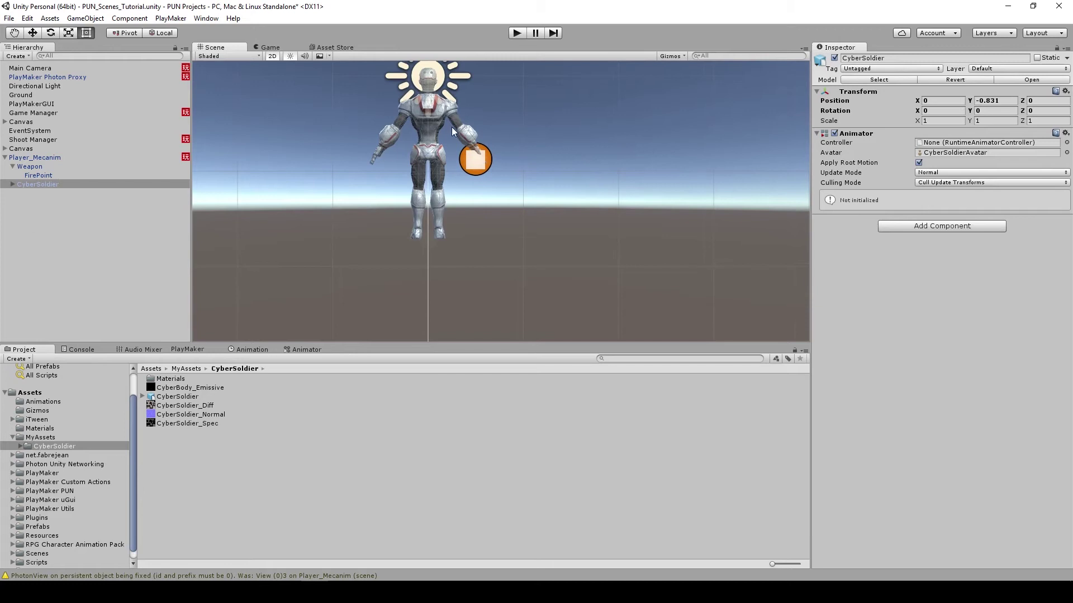
pyautogui.click(32, 33)
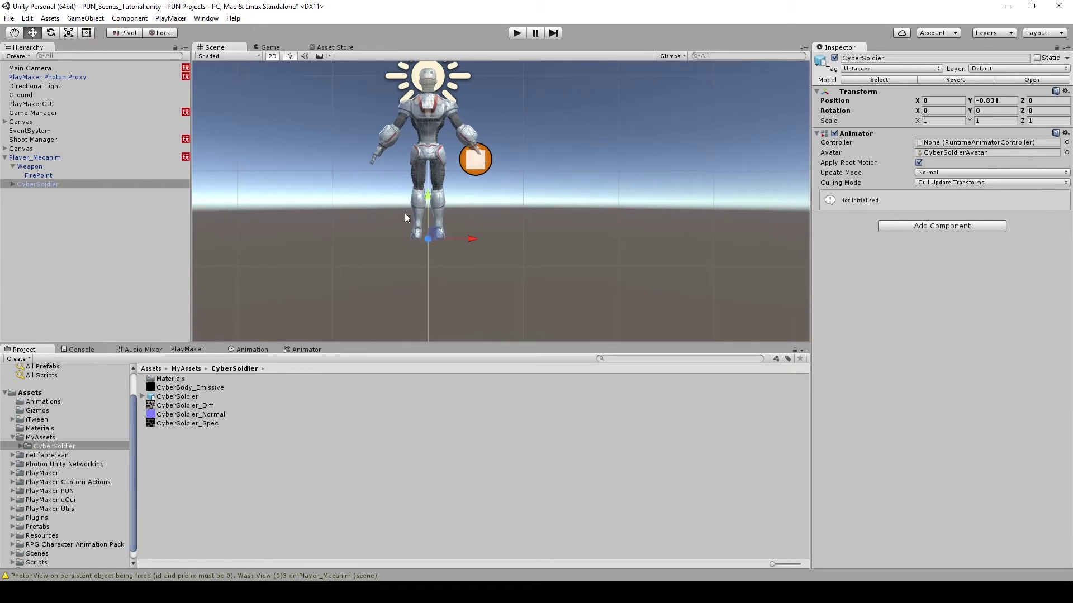
pyautogui.moveTo(428, 204); pyautogui.dragTo(428, 216)
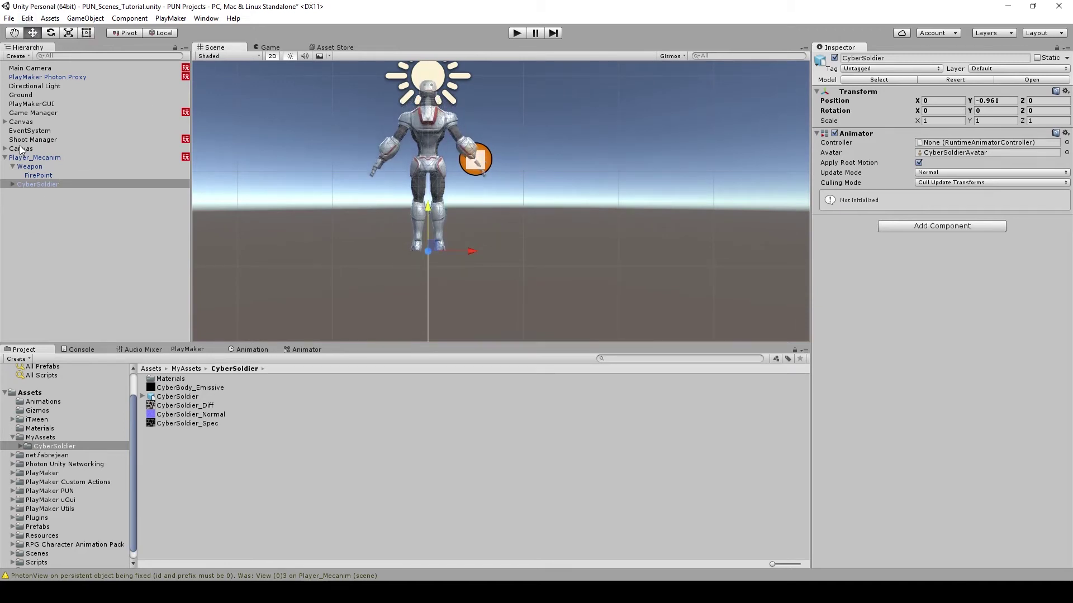
pyautogui.click(40, 156)
pyautogui.click(31, 184)
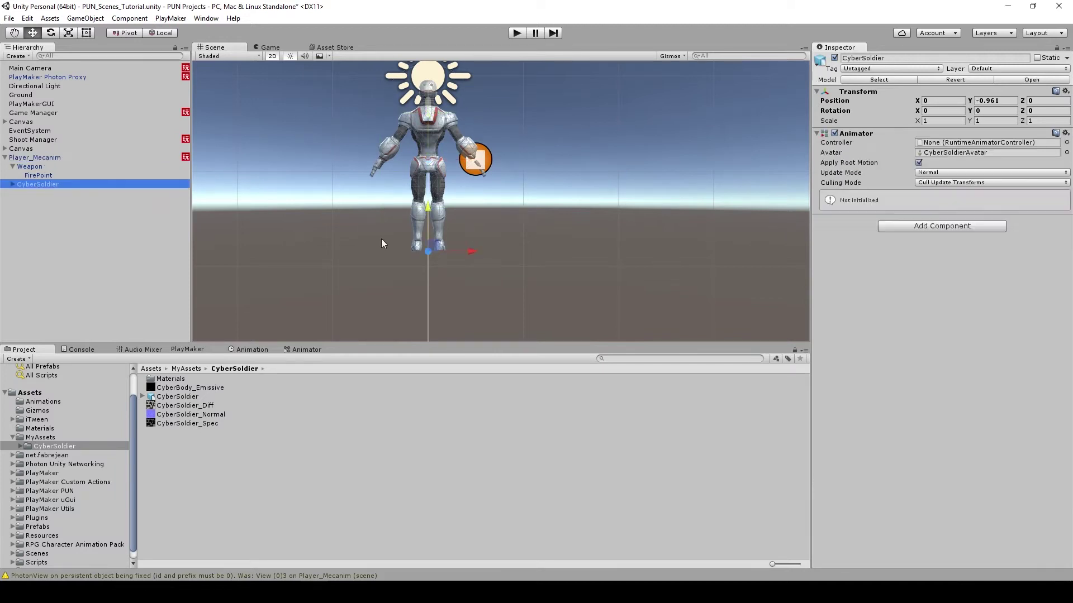
pyautogui.moveTo(428, 210); pyautogui.dragTo(427, 212)
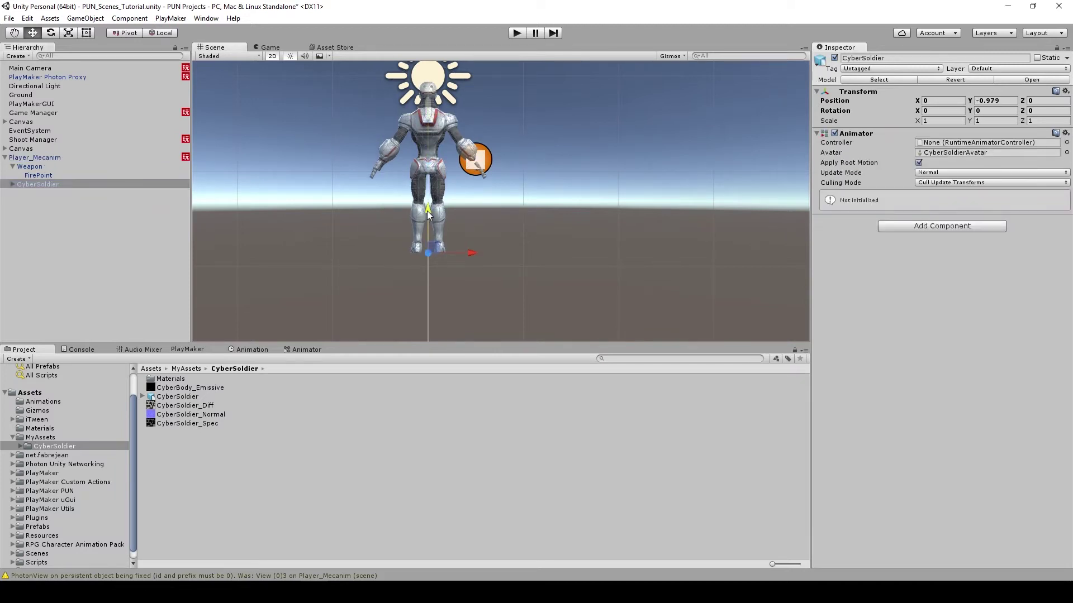
pyautogui.click(27, 157)
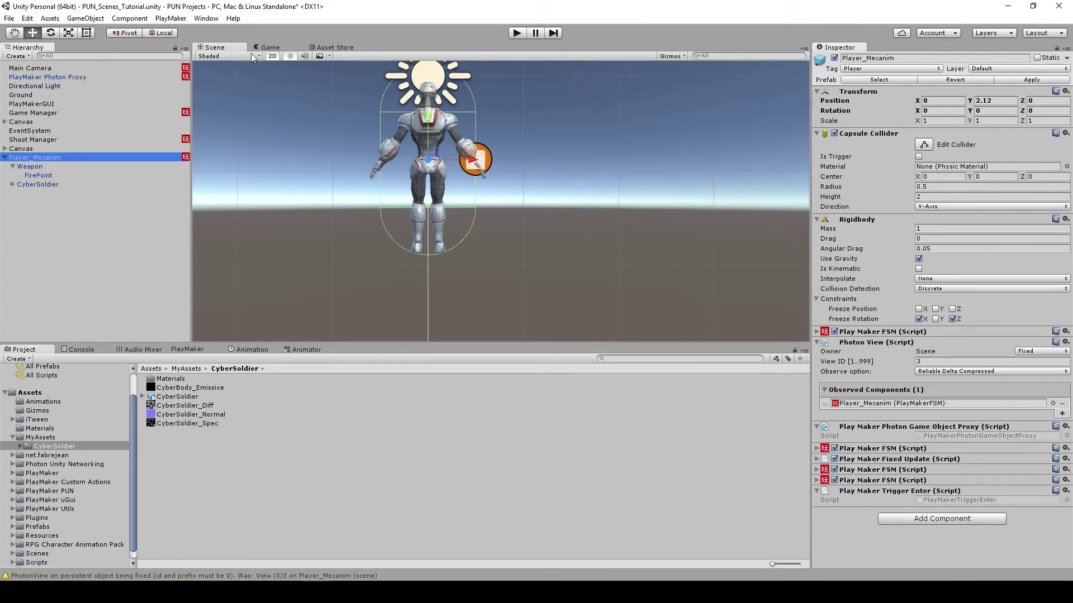
# - Return the scene view to 3D perspective and reselect Player_Mecanim
pyautogui.click(272, 56)
pyautogui.keyDown('alt'); pyautogui.moveTo(434, 175); pyautogui.dragTo(494, 219); pyautogui.keyUp('alt')
pyautogui.click(22, 148)
pyautogui.click(35, 157)
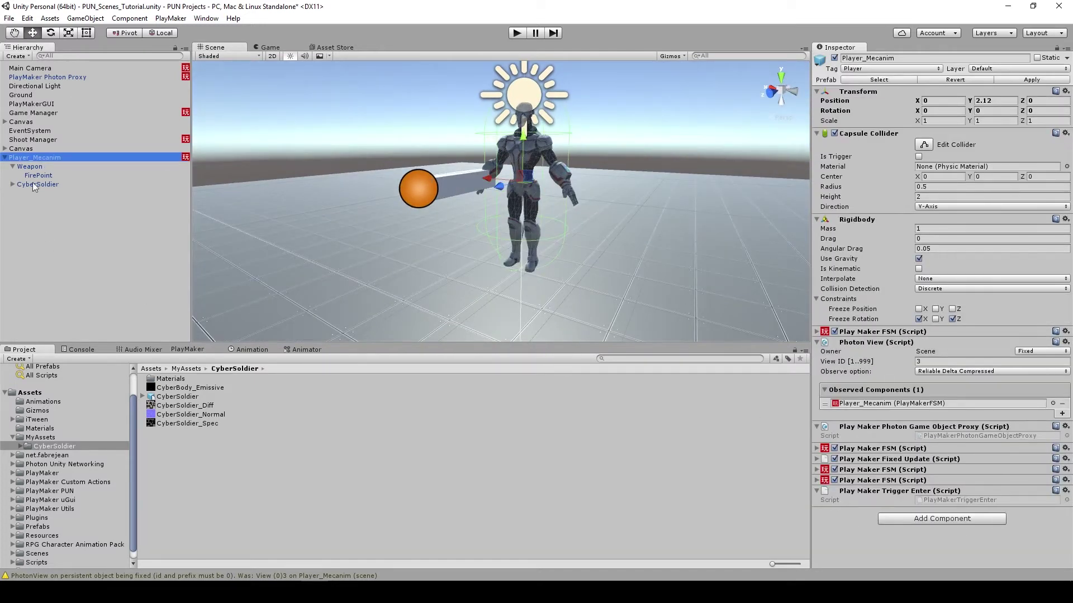
# - Add an Animator component to Player_Mecanim
pyautogui.click(926, 520)
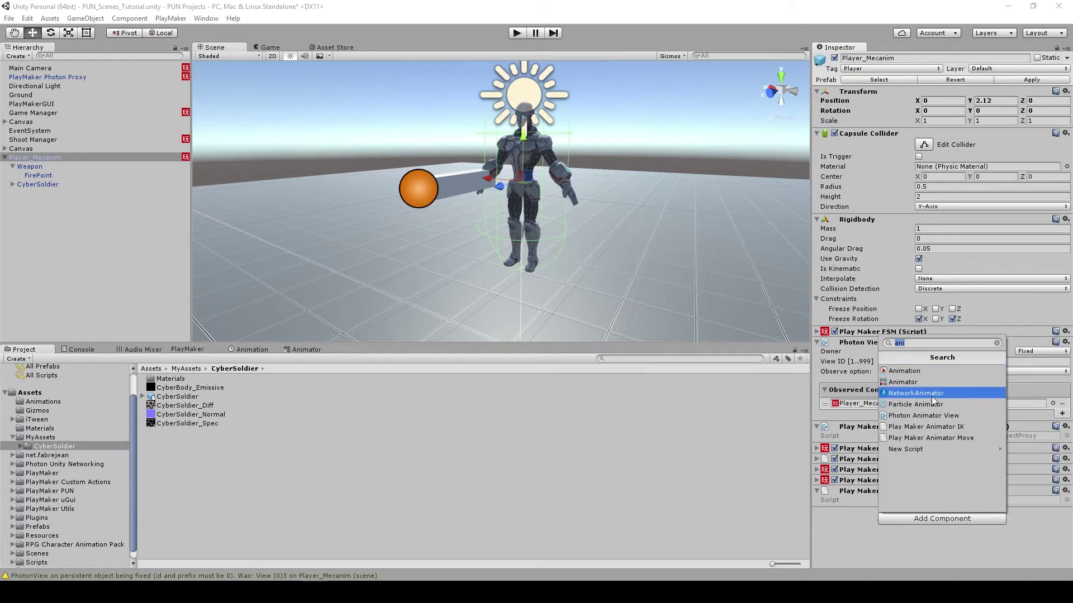
pyautogui.click(923, 381)
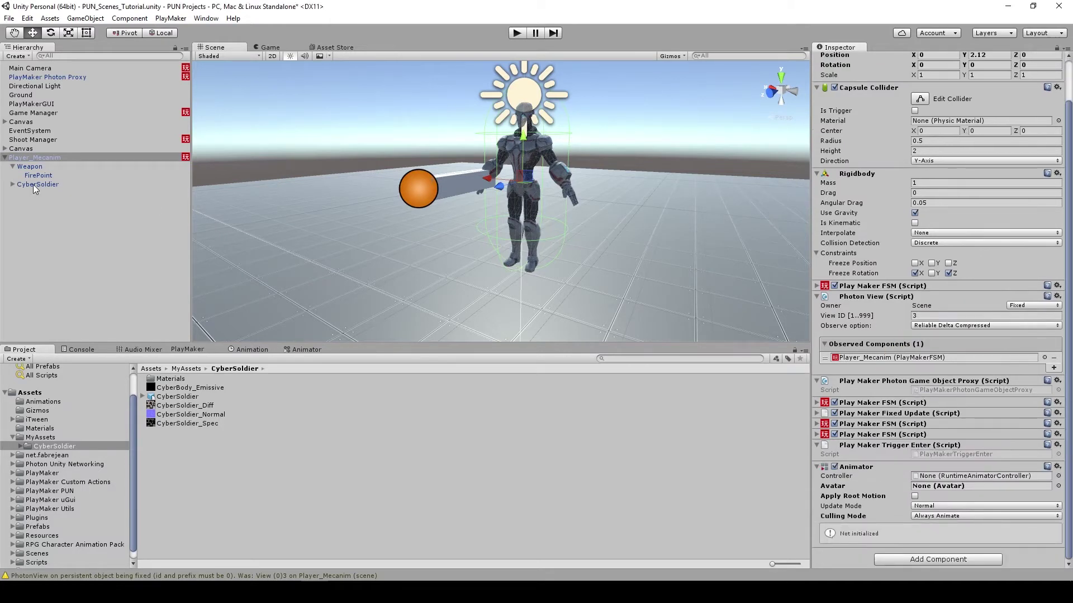
pyautogui.click(36, 185)
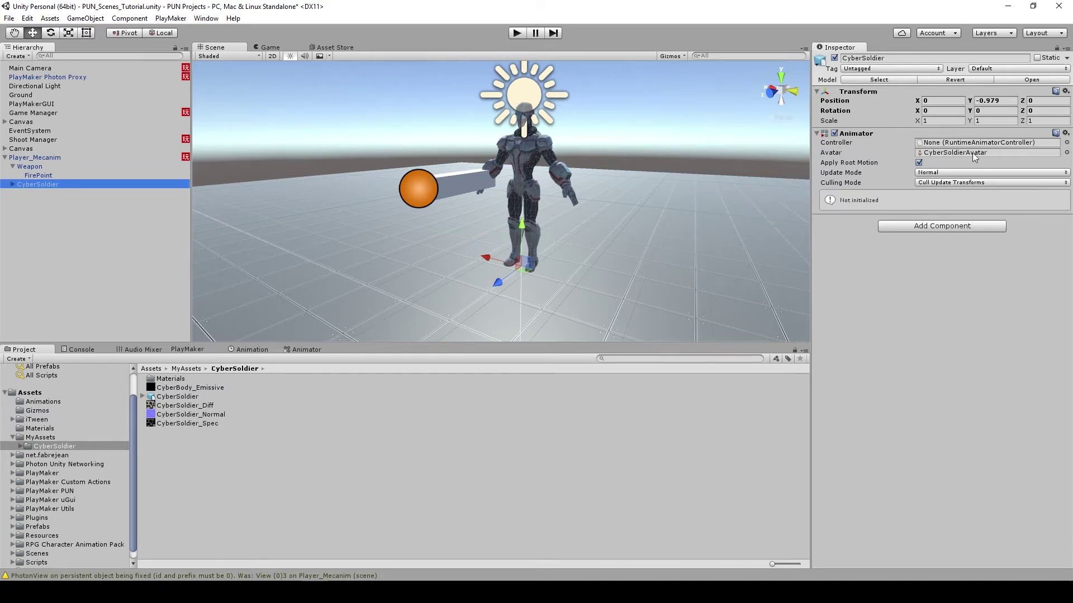
pyautogui.click(36, 159)
pyautogui.scroll(-2, 933, 498)
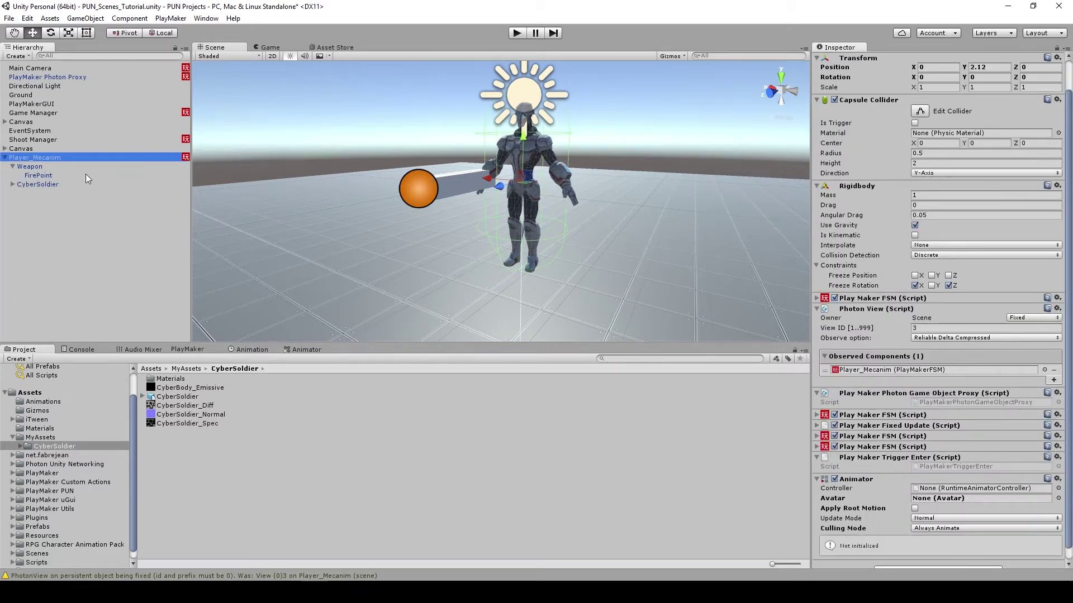
# - Remove the Animator component from the CyberSoldier child
pyautogui.click(39, 186)
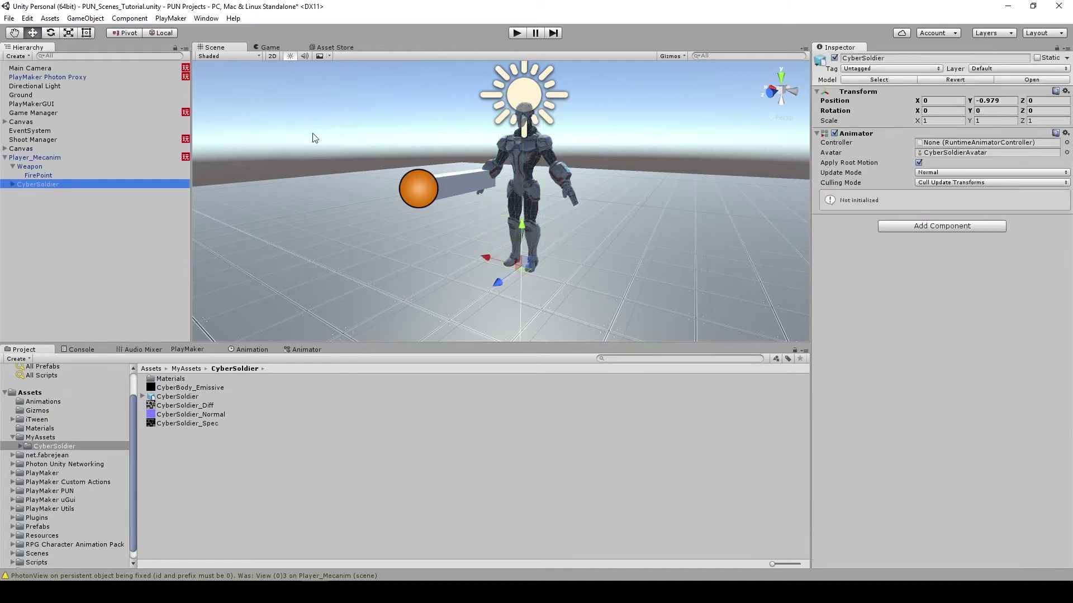
pyautogui.rightClick(855, 134)
pyautogui.click(906, 170)
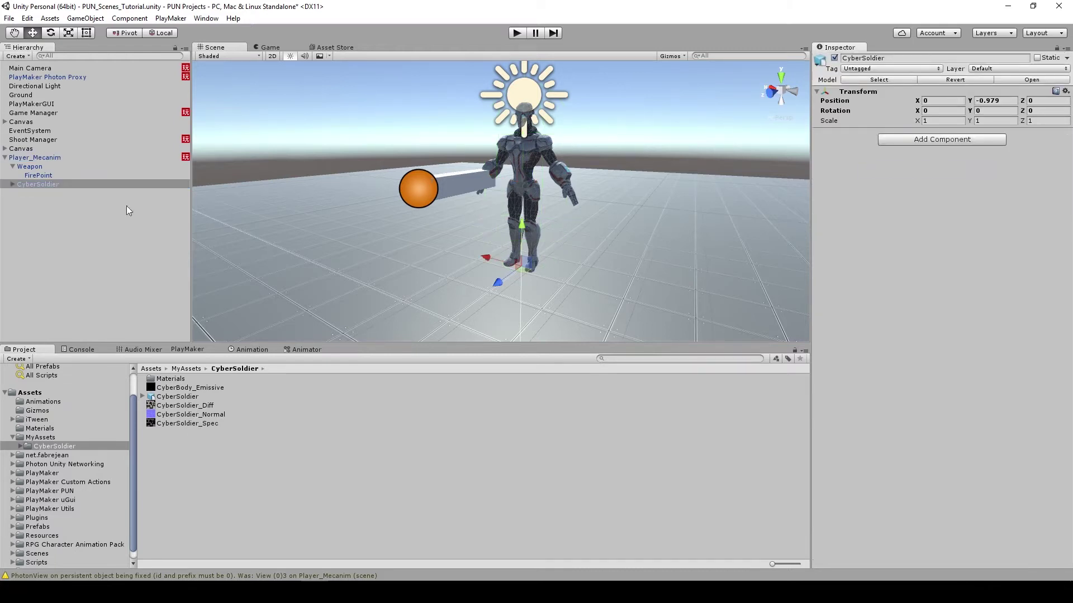
# - Set Player_Mecanim's Animator Avatar to CyberSoldierAvatar
pyautogui.click(23, 158)
pyautogui.scroll(-3, 932, 439)
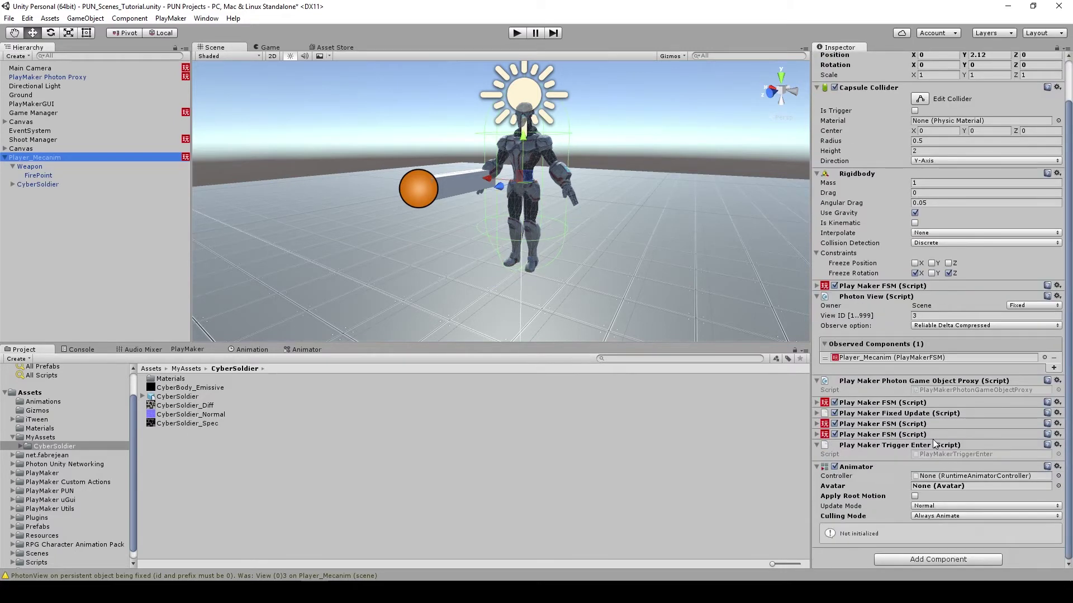
pyautogui.click(1057, 486)
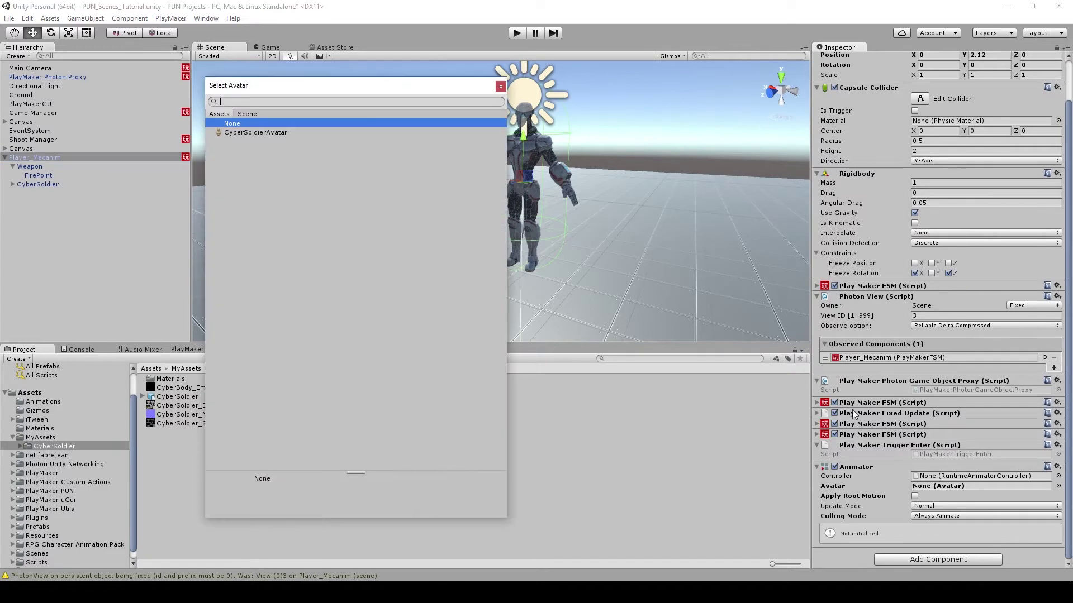
pyautogui.click(248, 133)
pyautogui.doubleClick(249, 133)
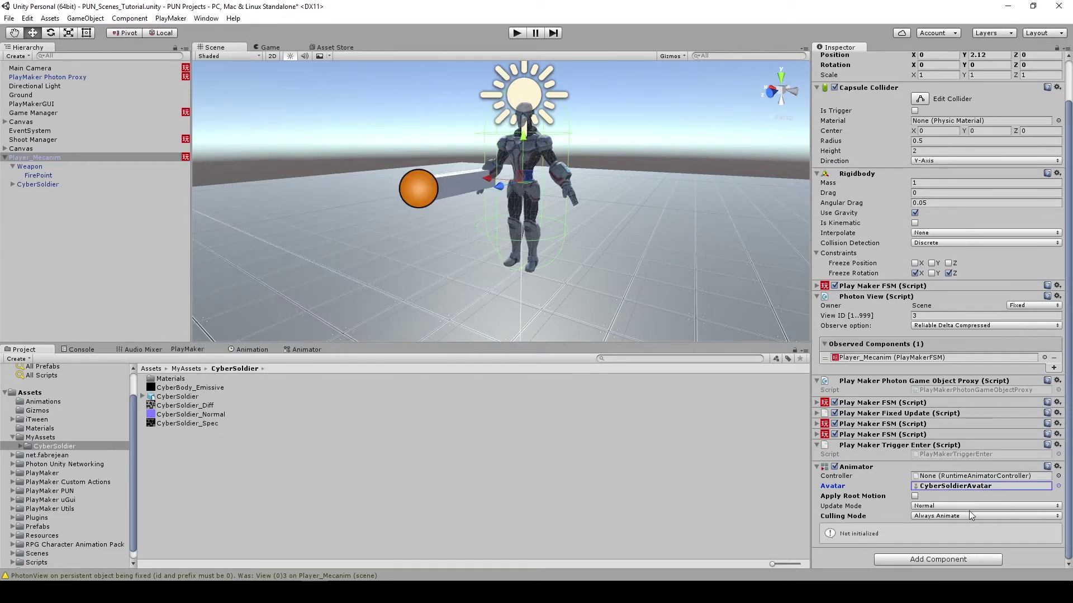
pyautogui.click(12, 438)
# - Create an Animator Controller named 'Mecanim Character' in the Animations folder
pyautogui.click(43, 401)
pyautogui.rightClick(196, 430)
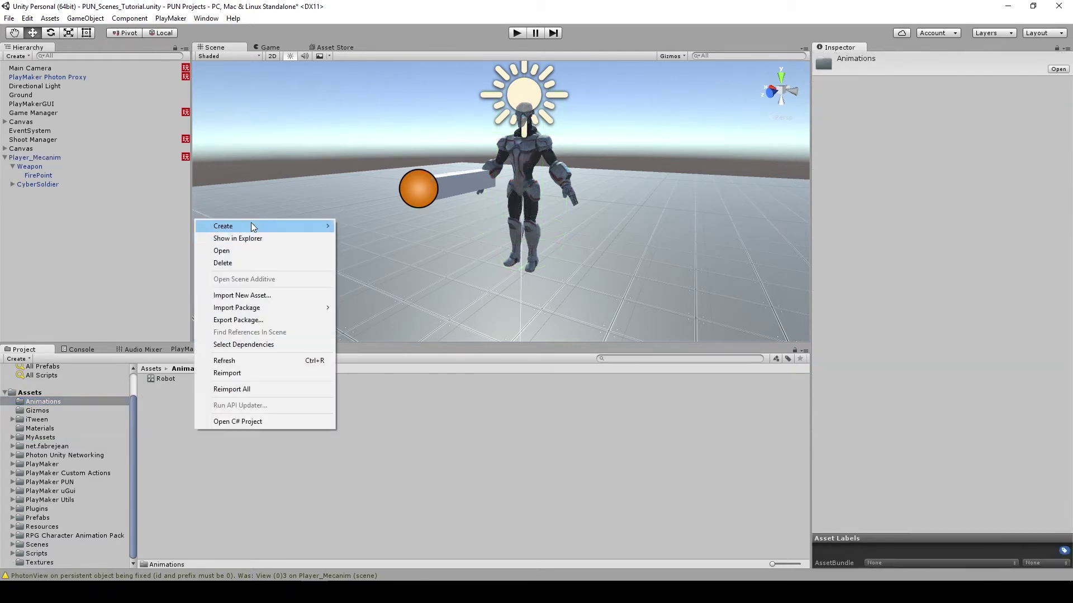
pyautogui.moveTo(251, 224)
pyautogui.click(385, 425)
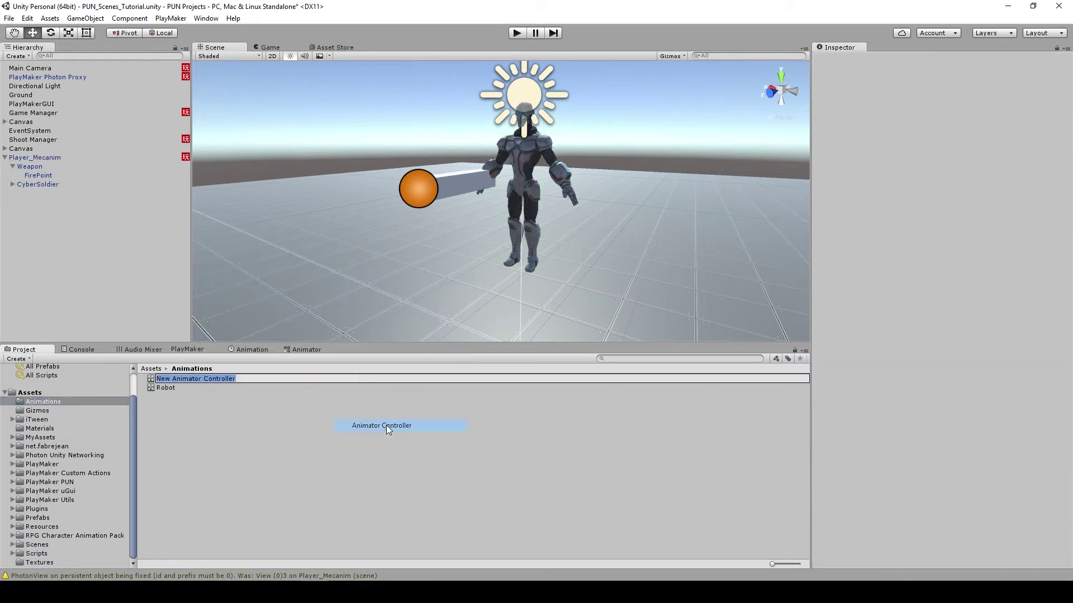
pyautogui.write('Mecani')
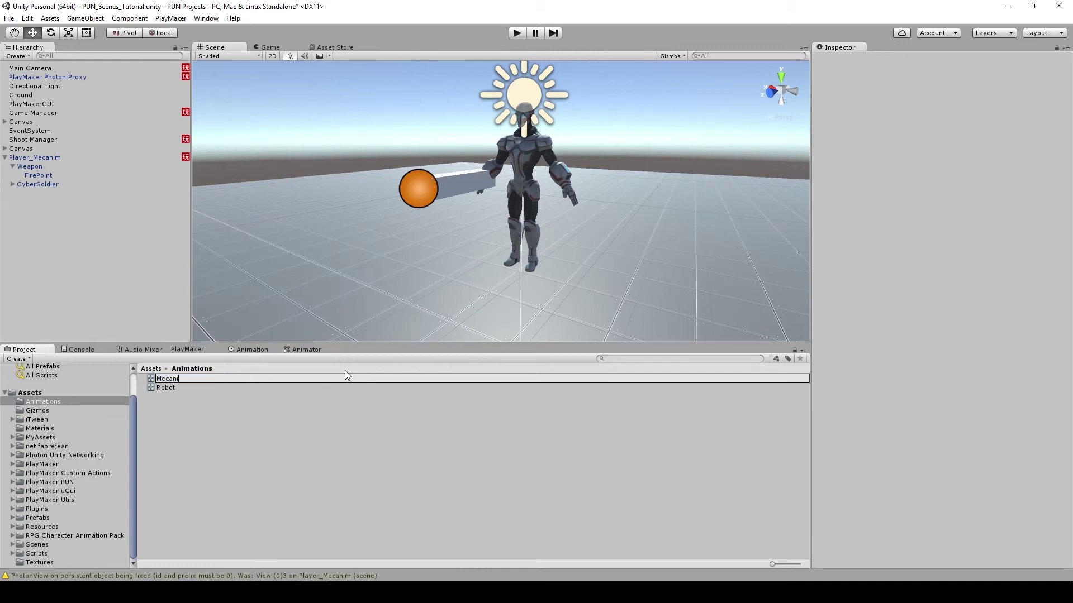
pyautogui.write('m Character')
pyautogui.press('Return')
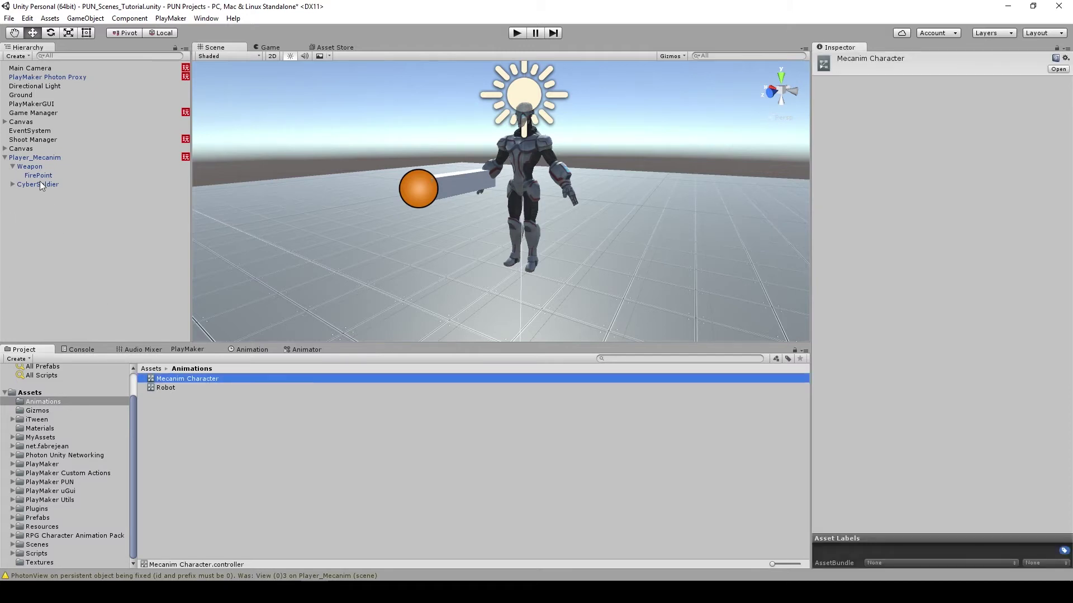
# - Assign Mecanim Character to Player_Mecanim's Animator Controller field and open its graph
pyautogui.click(39, 157)
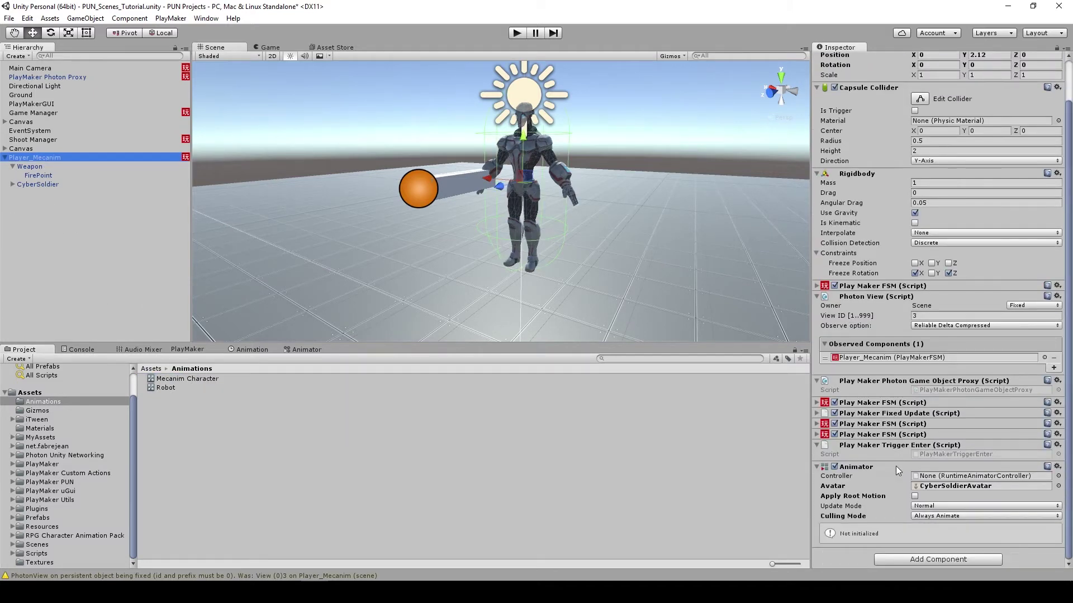
pyautogui.moveTo(201, 378); pyautogui.dragTo(942, 479)
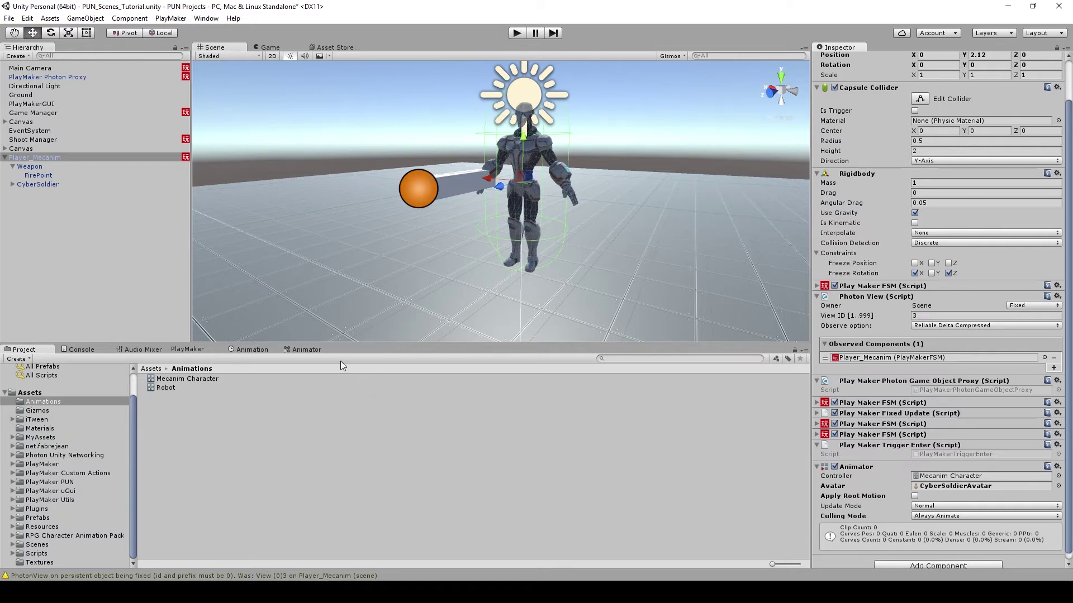
pyautogui.click(313, 348)
# - Enlarge the Animator window and add an Unarmed-Idle state from the pack's Unarmed clips
pyautogui.moveTo(310, 352); pyautogui.dragTo(371, 51)
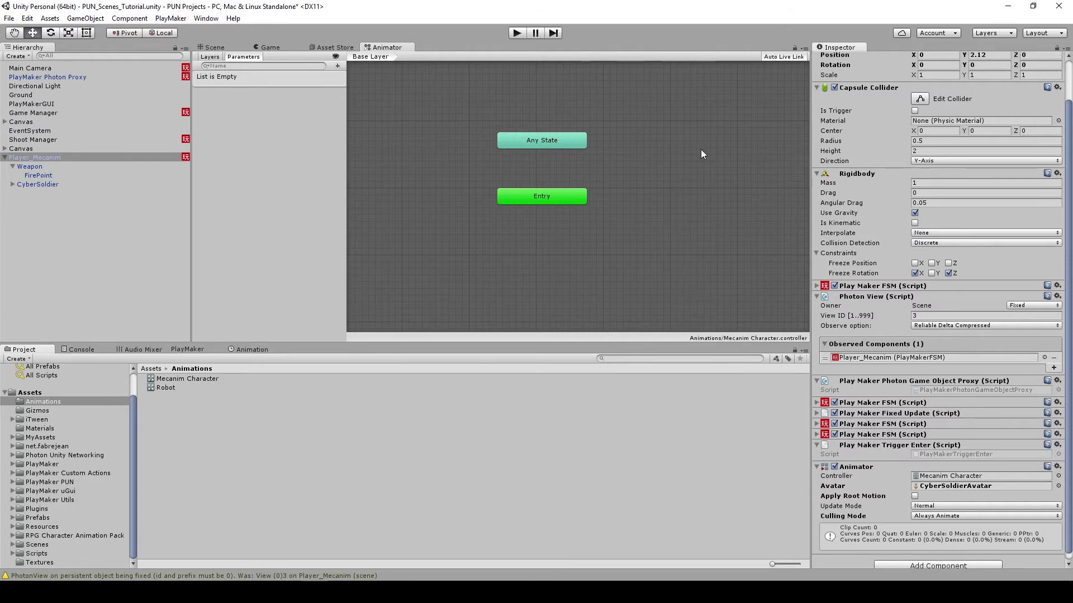
pyautogui.click(61, 535)
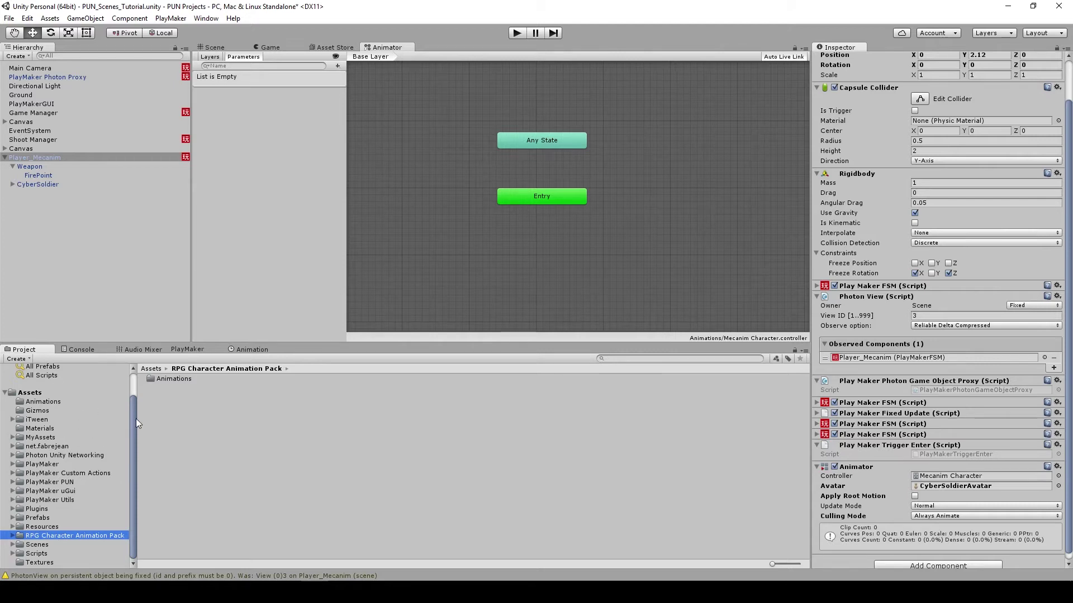
pyautogui.doubleClick(165, 380)
pyautogui.doubleClick(162, 380)
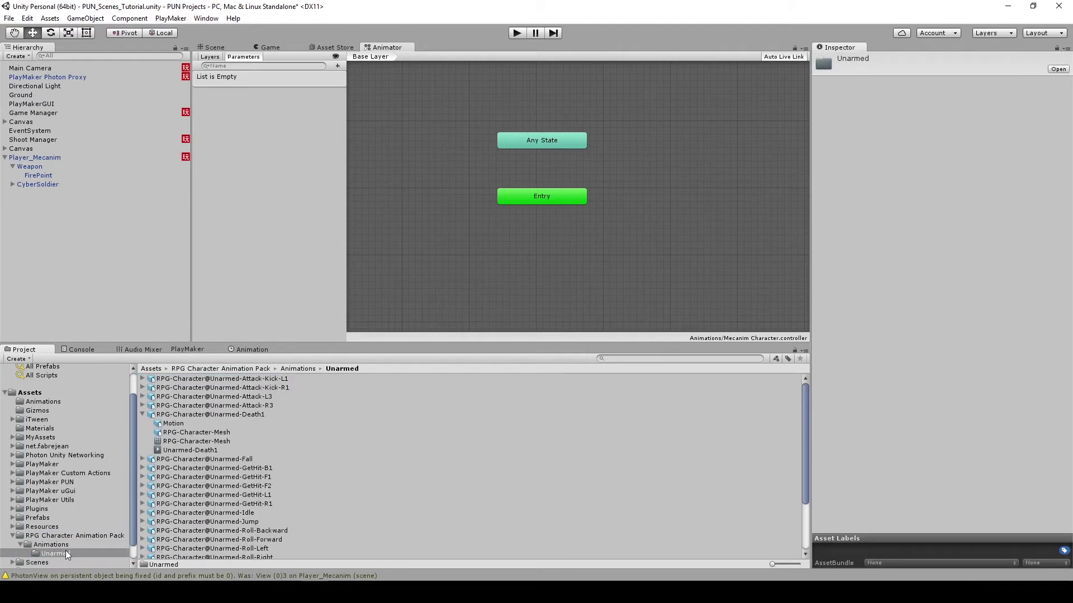
pyautogui.click(143, 414)
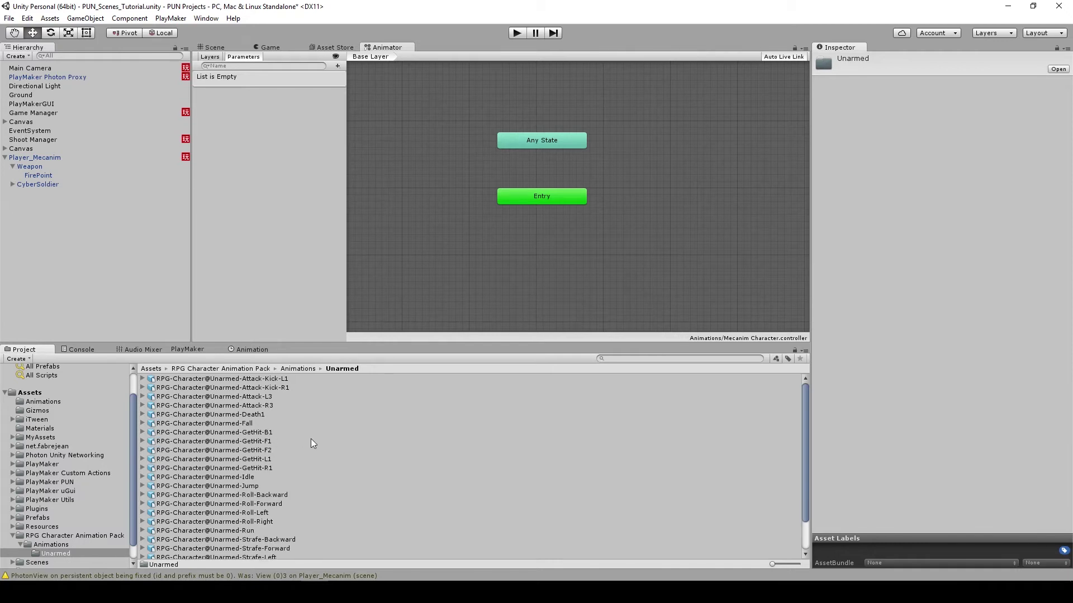
pyautogui.scroll(-1, 312, 439)
pyautogui.moveTo(242, 438); pyautogui.dragTo(603, 195)
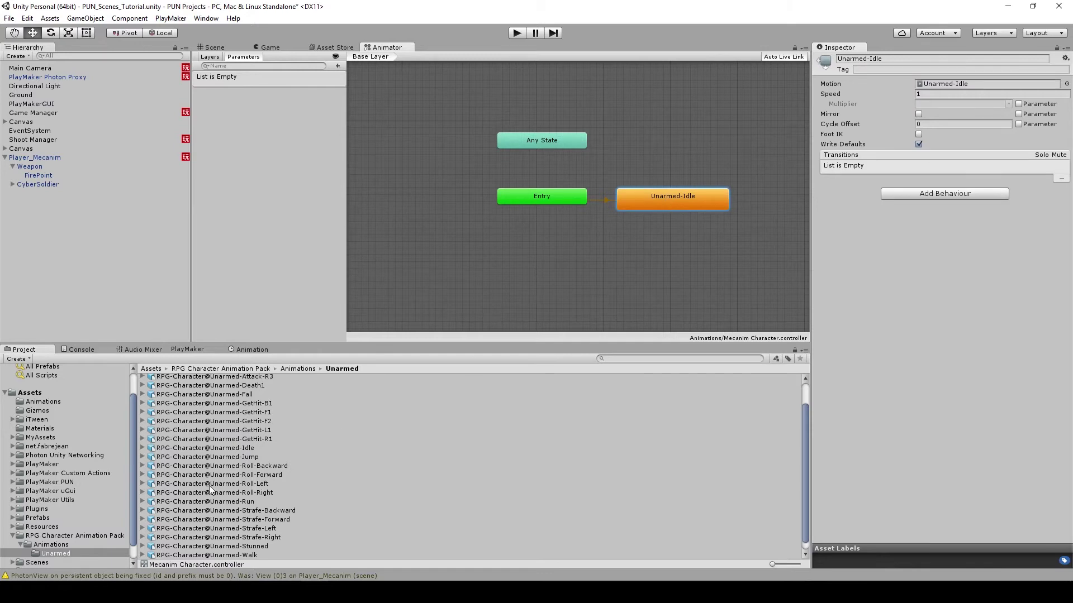
# - Add Unarmed-Run and Unarmed-Death1 states and arrange them around Unarmed-Idle
pyautogui.moveTo(241, 502); pyautogui.dragTo(670, 162)
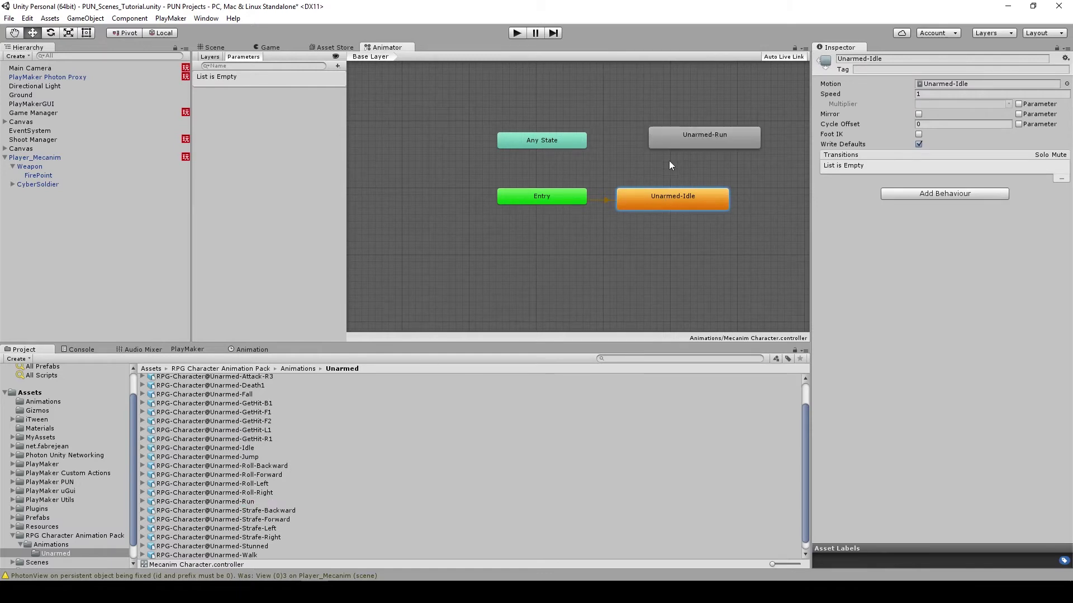
pyautogui.moveTo(671, 166); pyautogui.dragTo(595, 198, button='middle')
pyautogui.moveTo(592, 185)
pyautogui.mouseDown()
pyautogui.moveTo(578, 182)
pyautogui.moveTo(602, 170)
pyautogui.mouseUp()
pyautogui.moveTo(601, 244); pyautogui.dragTo(614, 240)
pyautogui.click(55, 554)
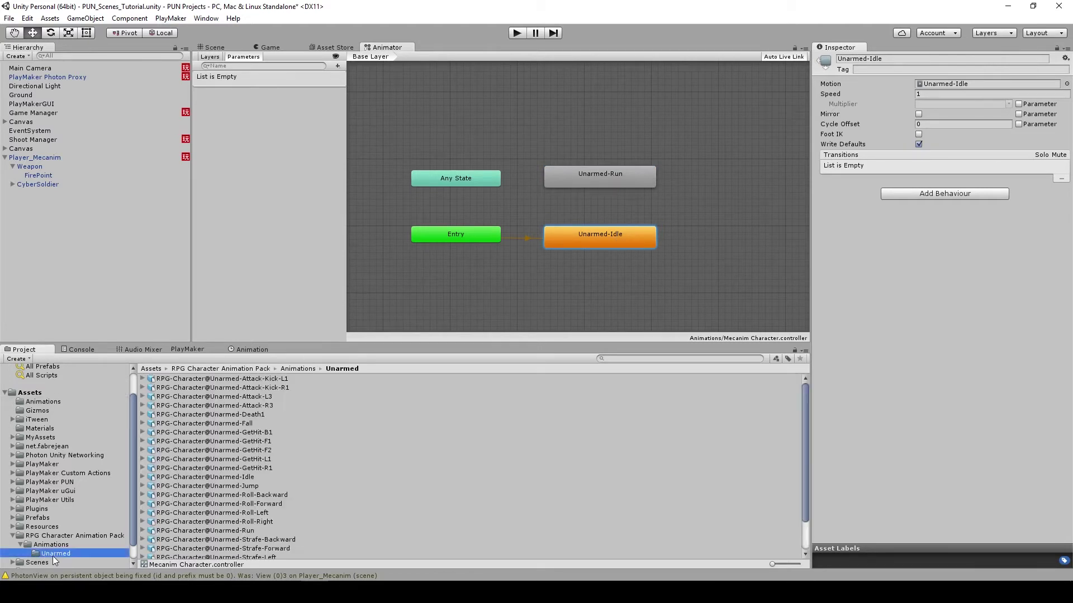
pyautogui.moveTo(243, 416); pyautogui.dragTo(464, 106)
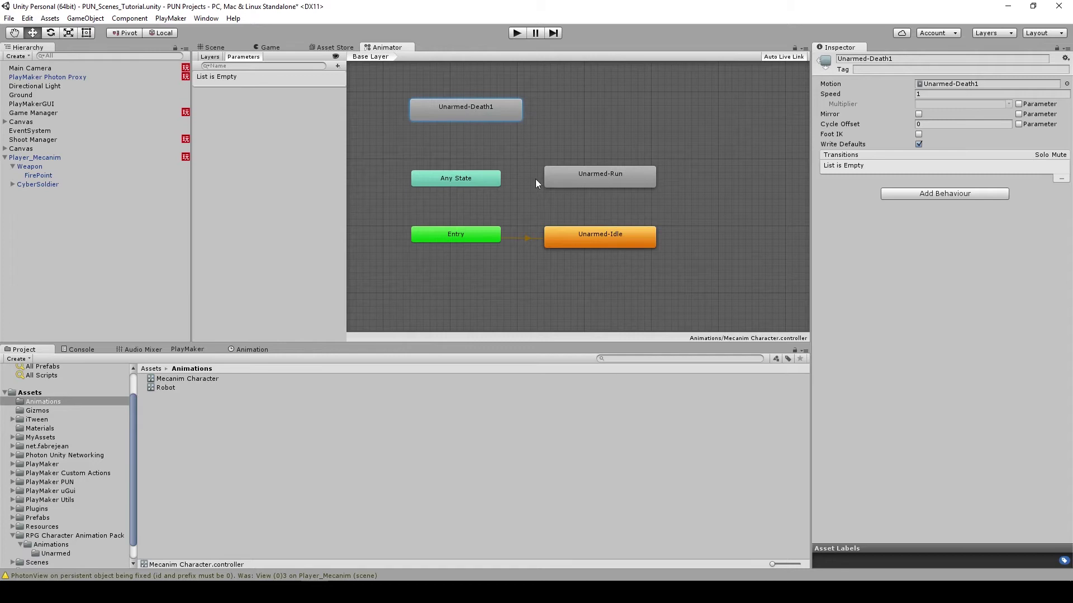
pyautogui.moveTo(604, 242); pyautogui.dragTo(606, 239)
# - Create transitions Unarmed-Idle→Unarmed-Run, Unarmed-Run→Unarmed-Idle, and Any State→Unarmed-Death1
pyautogui.moveTo(609, 178); pyautogui.dragTo(617, 177)
pyautogui.rightClick(606, 232)
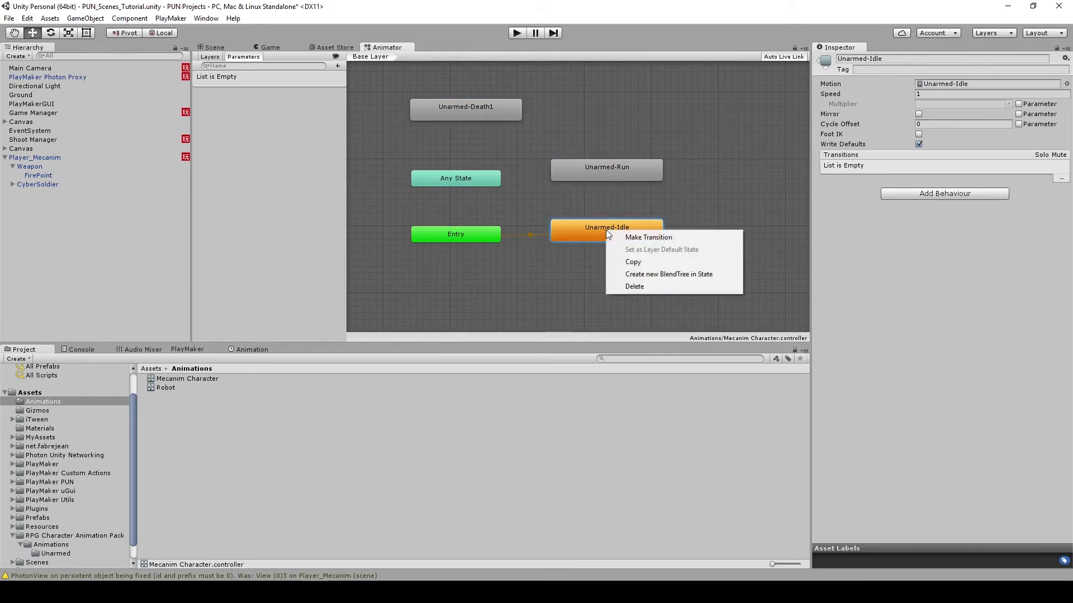
pyautogui.click(626, 237)
pyautogui.click(623, 175)
pyautogui.rightClick(596, 170)
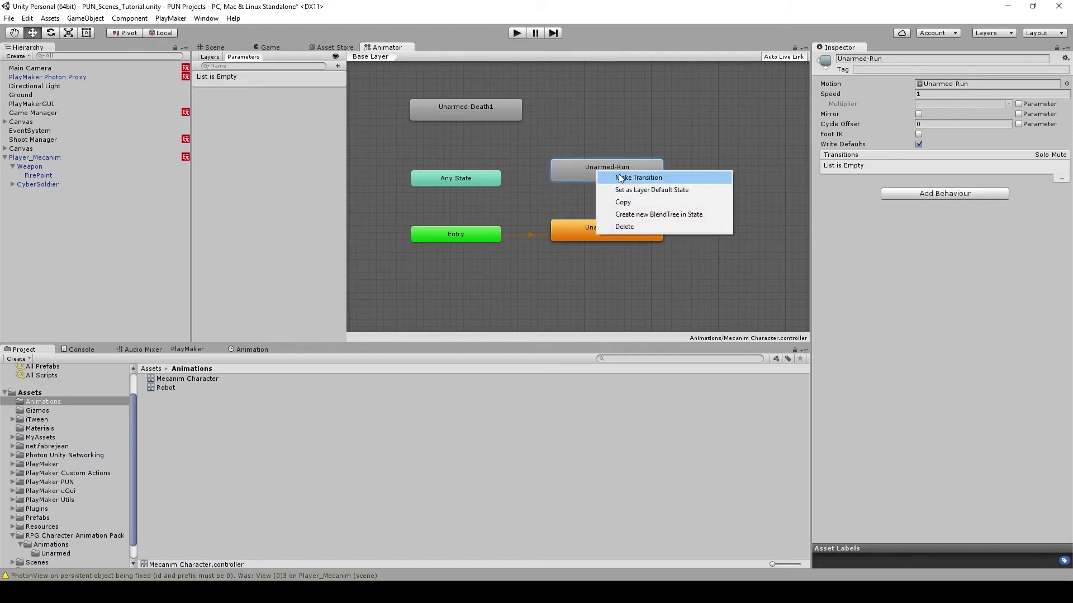
pyautogui.click(620, 178)
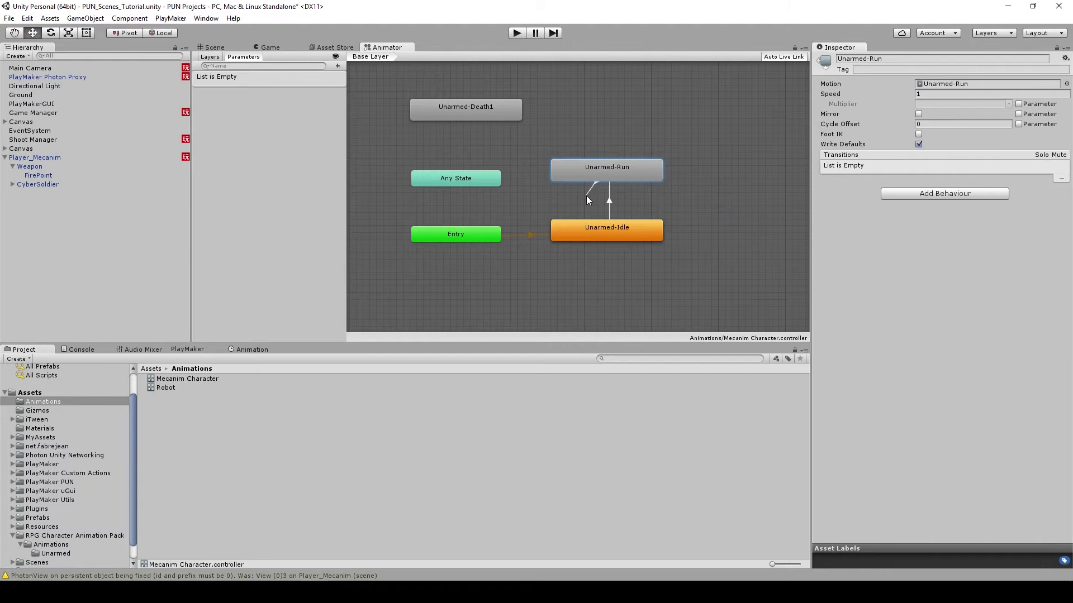
pyautogui.click(599, 237)
pyautogui.rightClick(462, 182)
pyautogui.click(475, 184)
pyautogui.click(470, 115)
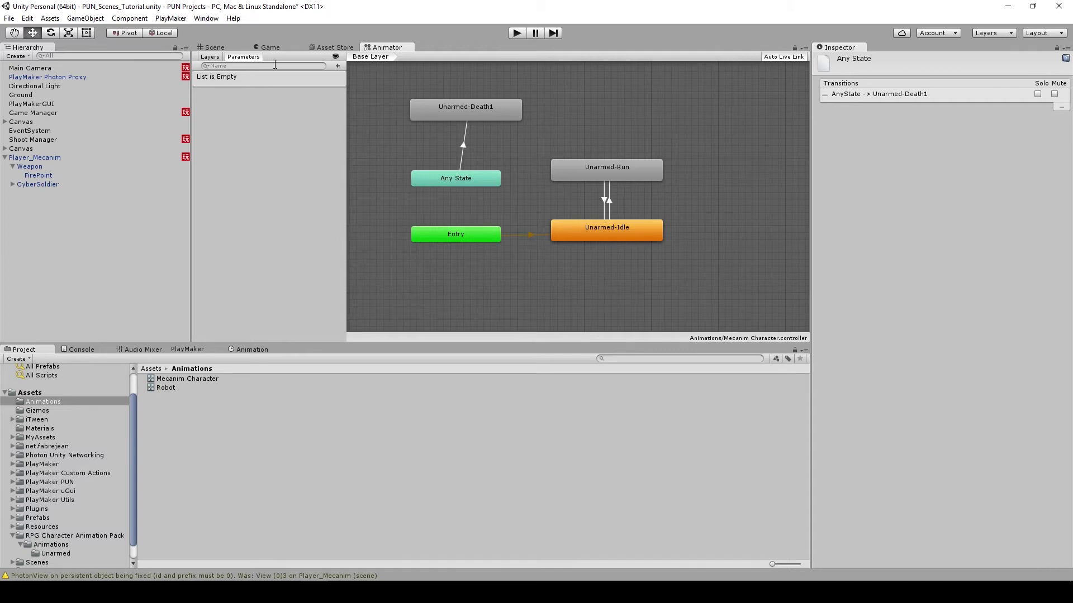
# - Add a Speed float parameter and a Dead trigger parameter to the controller
pyautogui.click(337, 66)
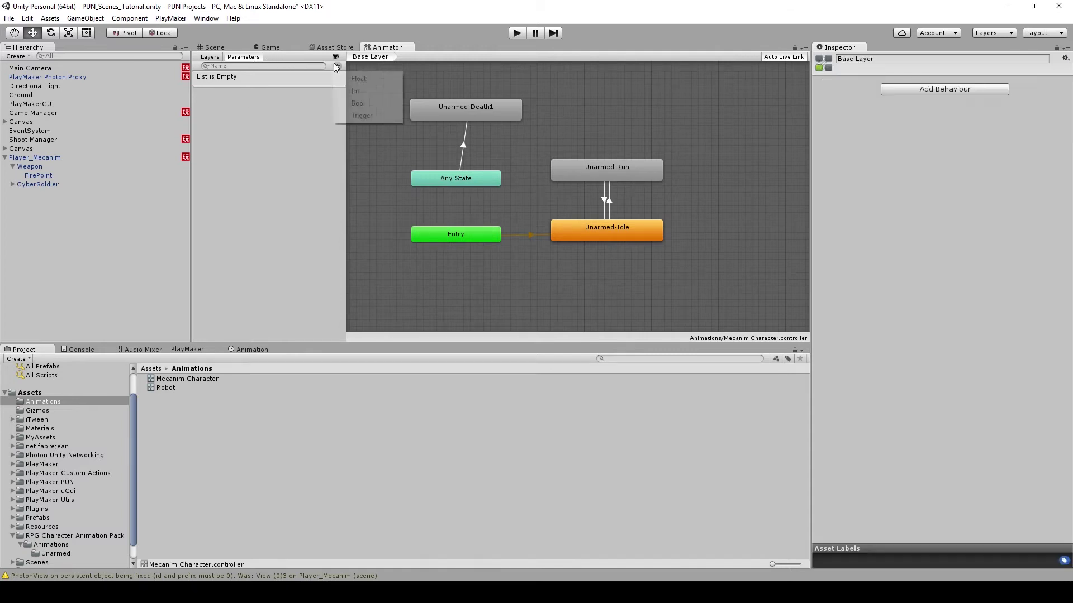
pyautogui.click(356, 80)
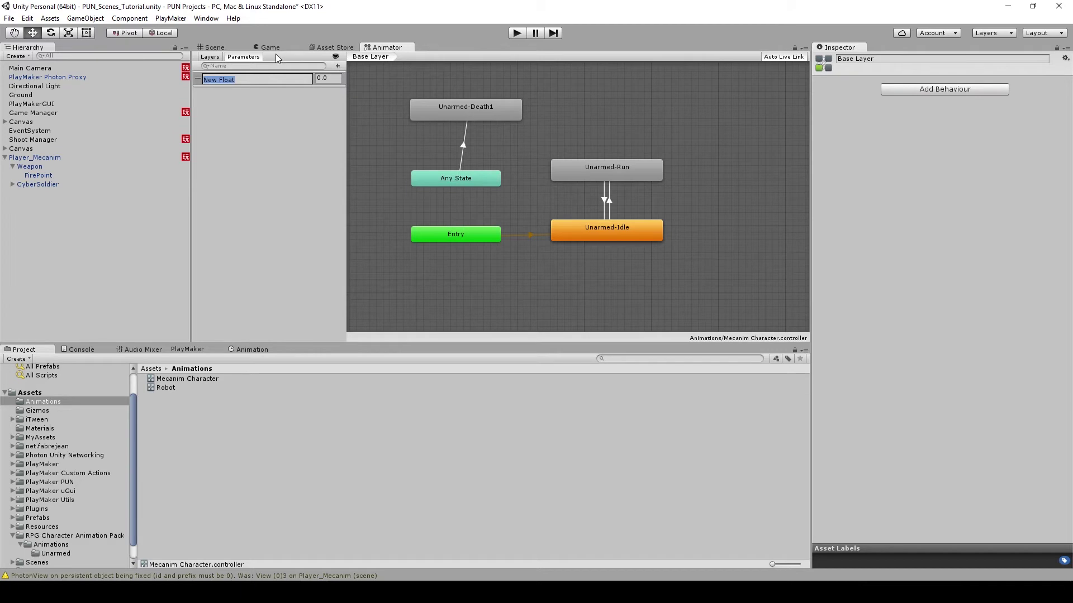
pyautogui.write('Speed')
pyautogui.press('Return')
pyautogui.click(337, 66)
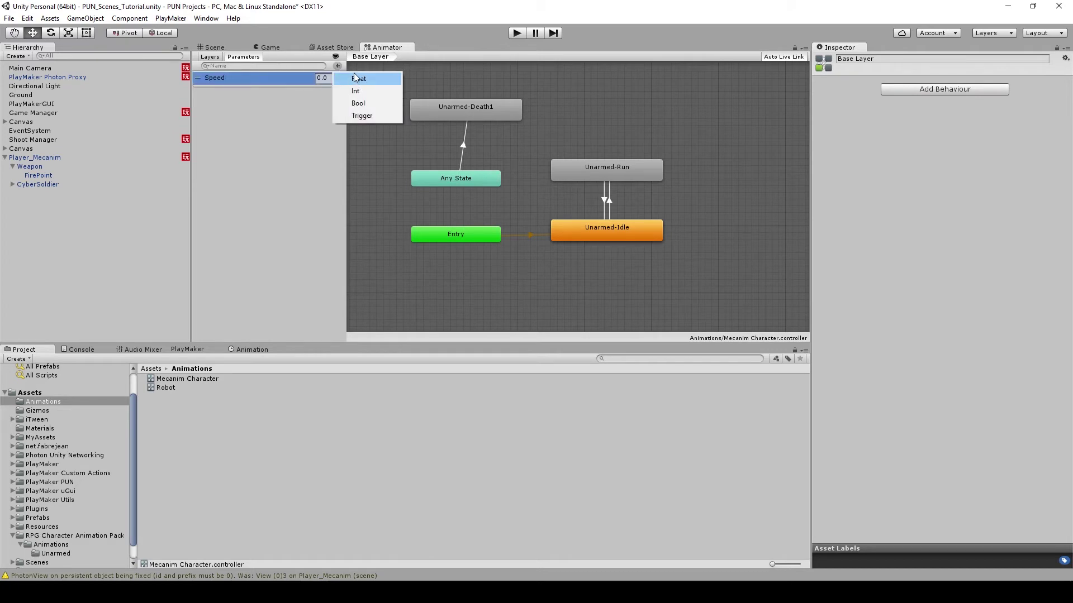
pyautogui.click(253, 96)
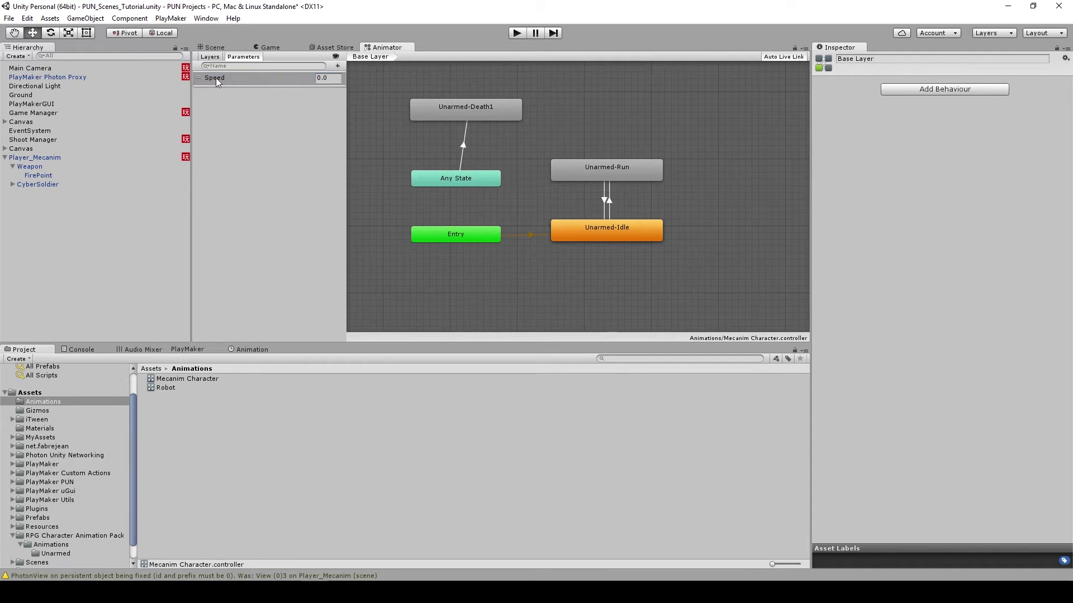
pyautogui.click(337, 66)
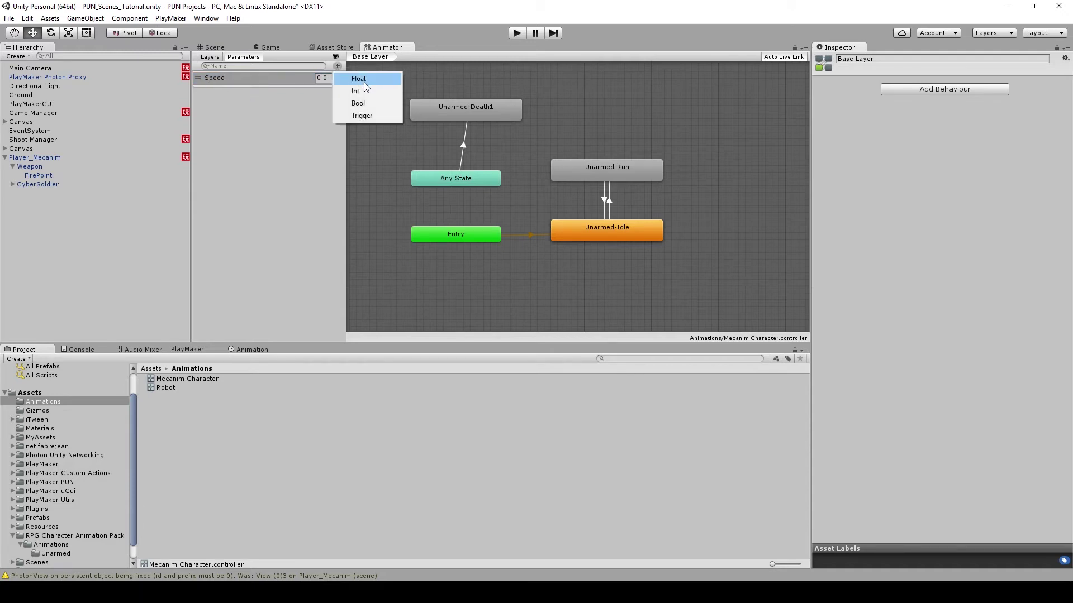
pyautogui.click(361, 115)
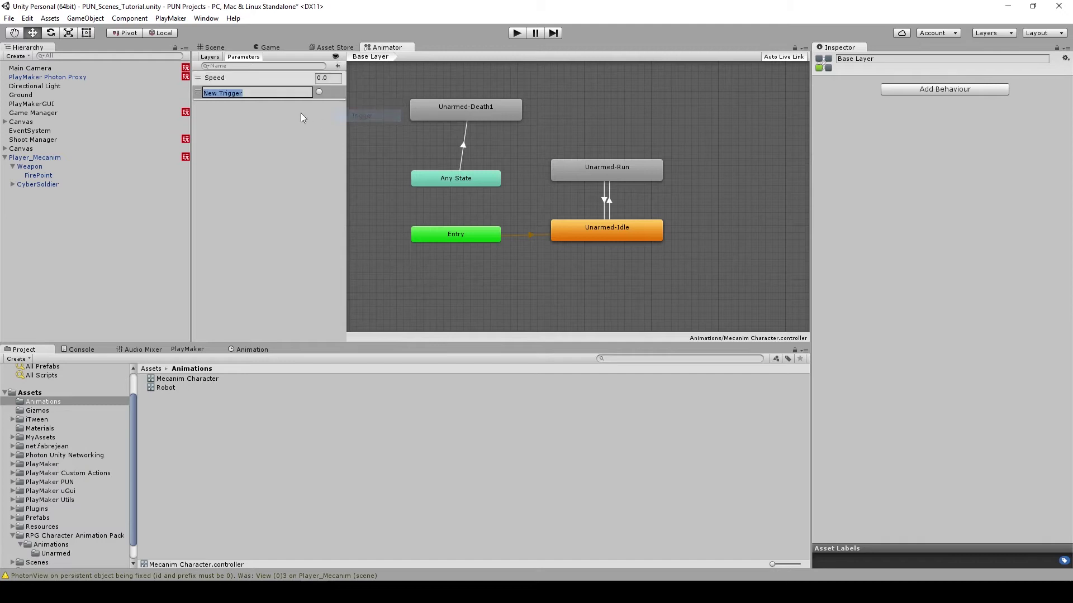
pyautogui.write('Dead')
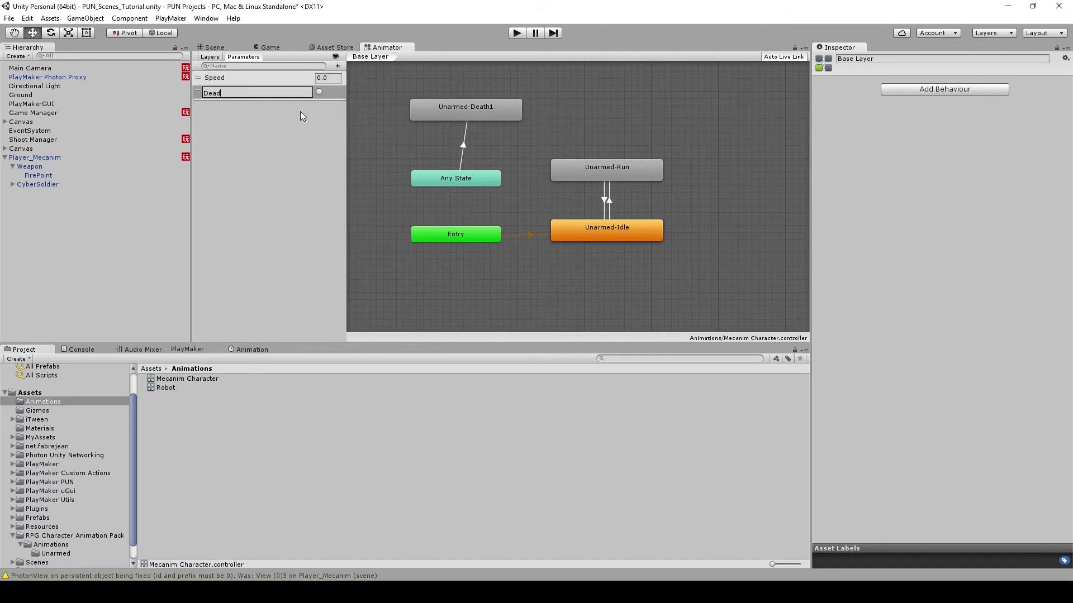
pyautogui.press('Return')
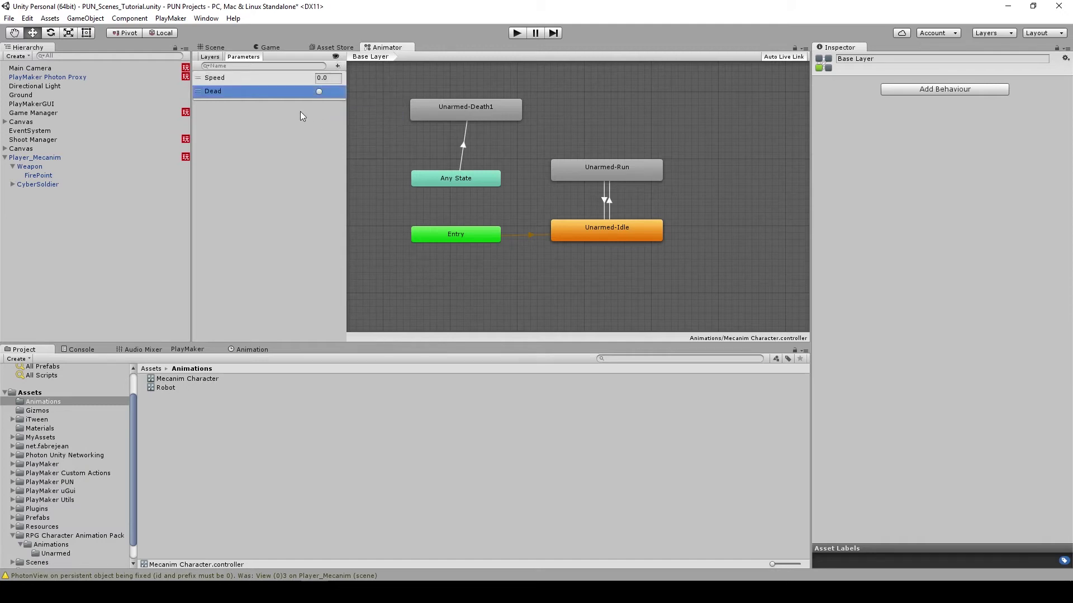
pyautogui.click(609, 203)
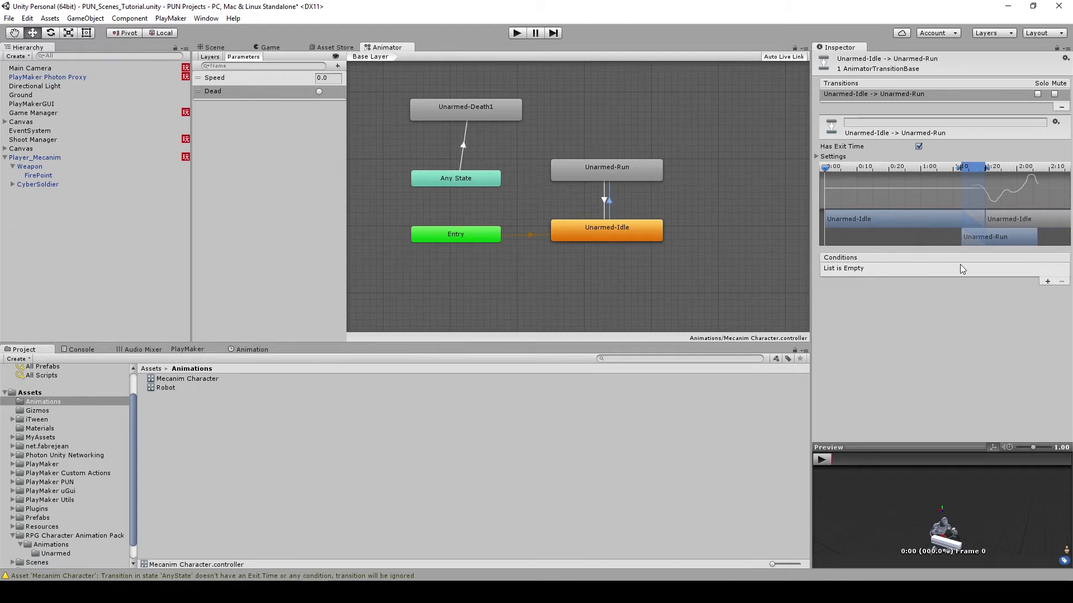
# - Give Idle→Run the condition Speed greater than 0.1, and Run→Idle Speed less than 0
pyautogui.click(1048, 281)
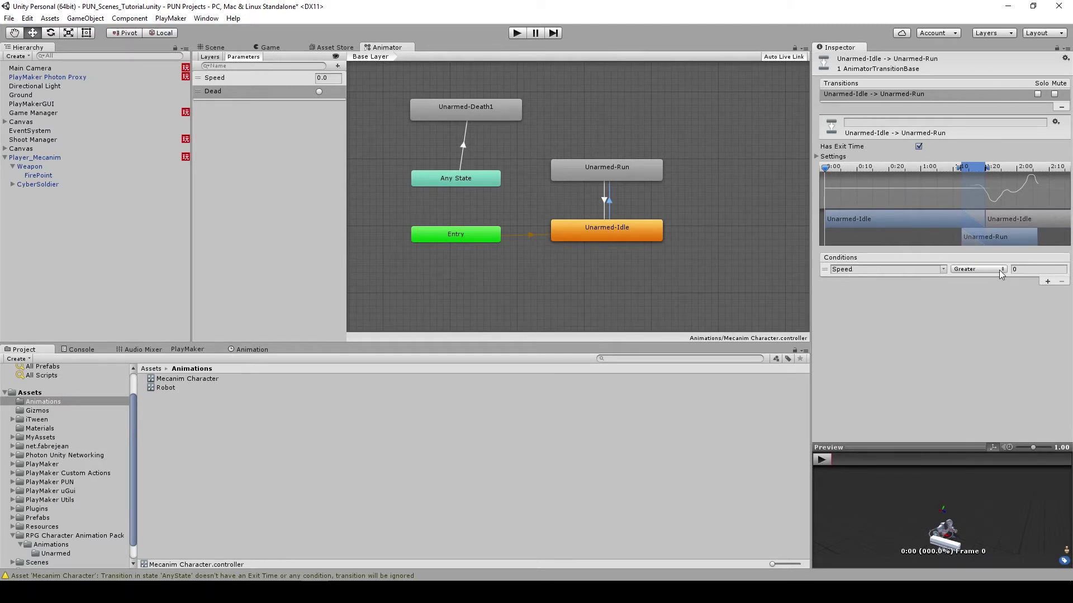
pyautogui.click(1019, 270)
pyautogui.write('0.1')
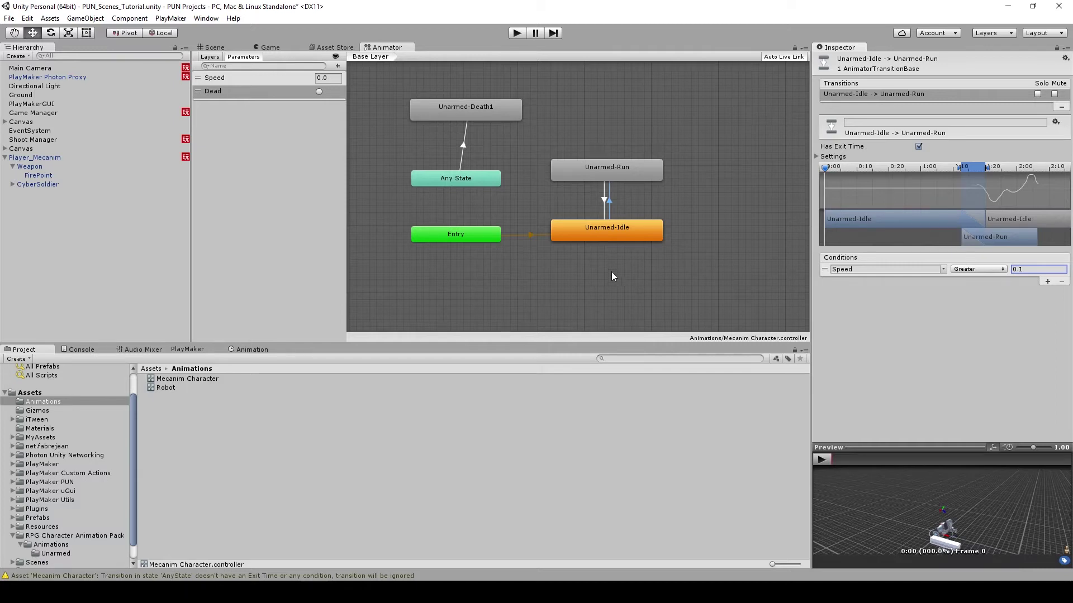
pyautogui.click(600, 199)
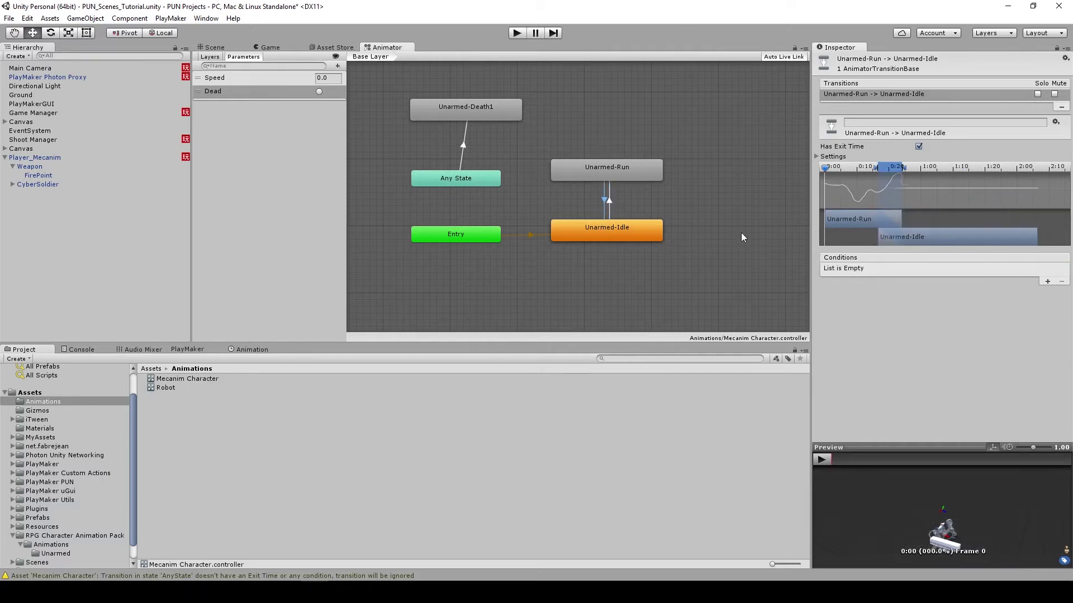
pyautogui.click(1047, 282)
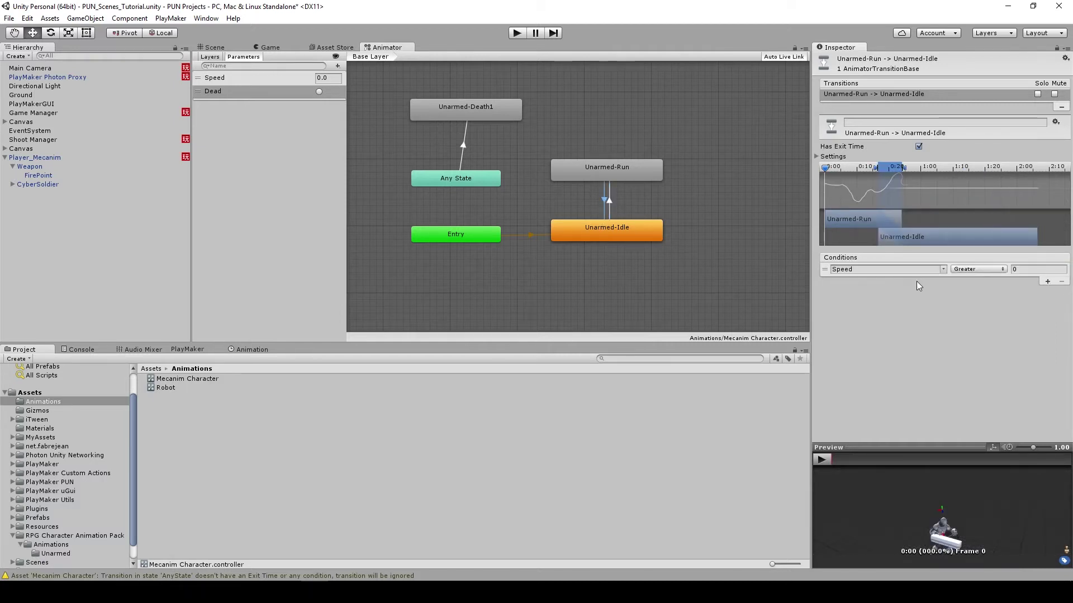
pyautogui.click(973, 270)
pyautogui.click(975, 294)
pyautogui.click(1024, 269)
pyautogui.write('0')
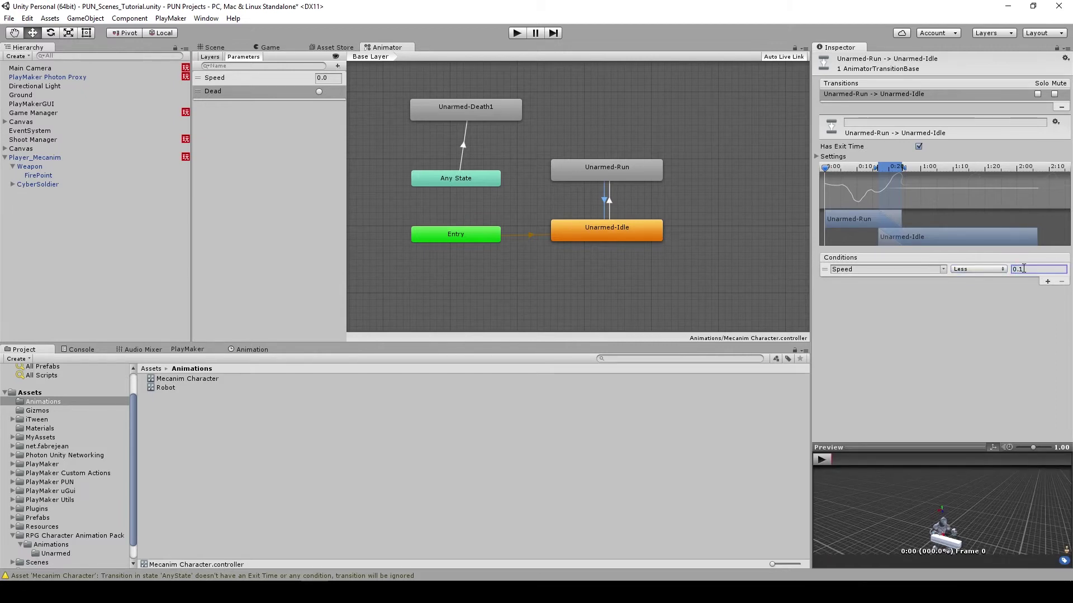
# - Turn off exit time on both the Run→Idle and Idle→Run transitions
pyautogui.click(919, 146)
pyautogui.click(608, 202)
pyautogui.click(918, 147)
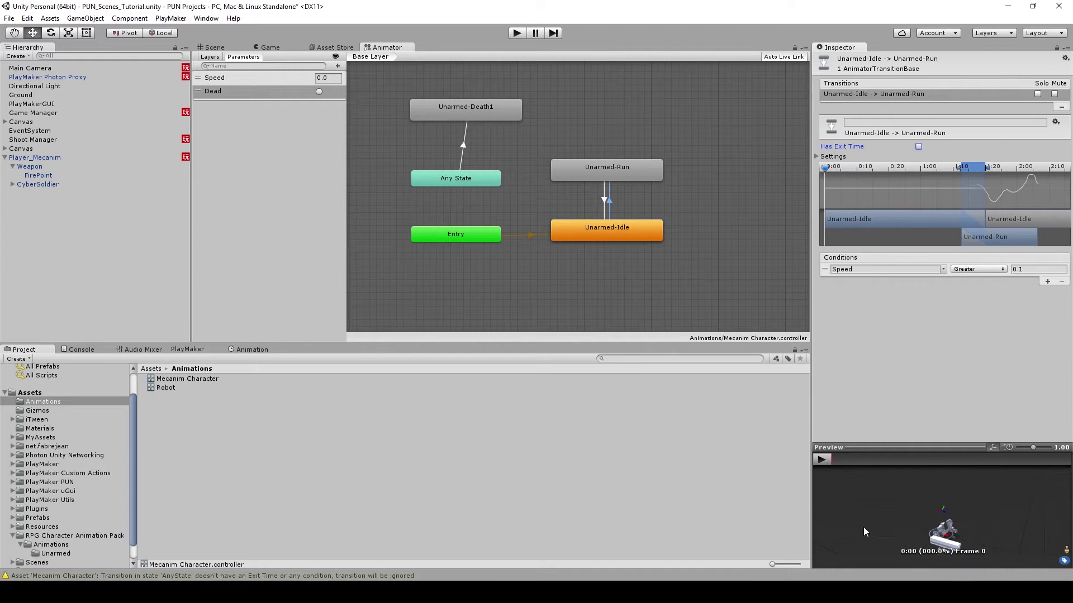
# - Play, pause and scrub the transition preview, then nudge Unarmed-Death1 slightly left
pyautogui.click(820, 459)
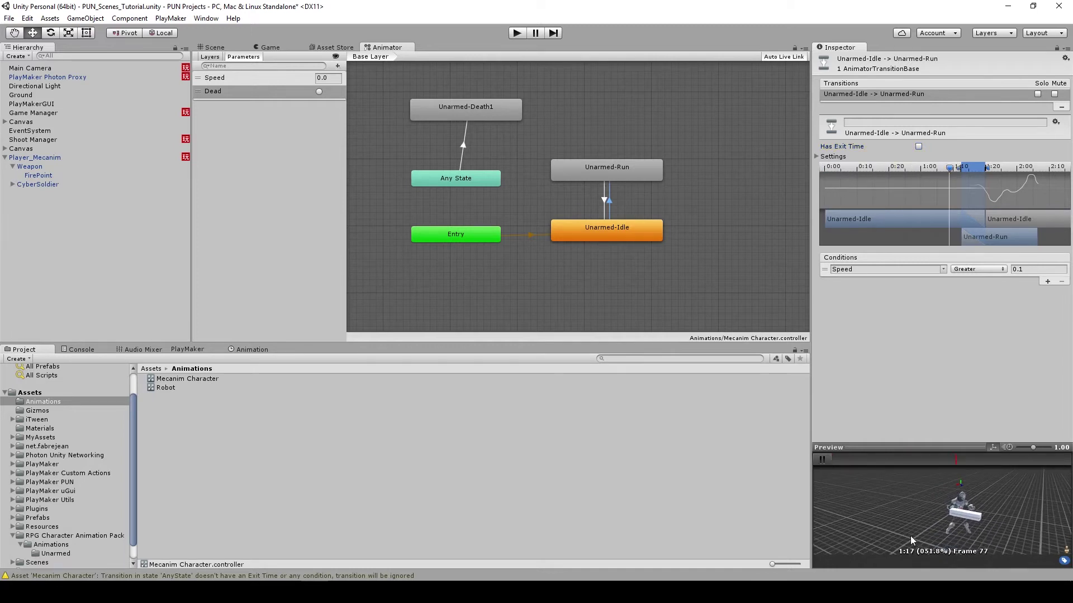
pyautogui.click(822, 459)
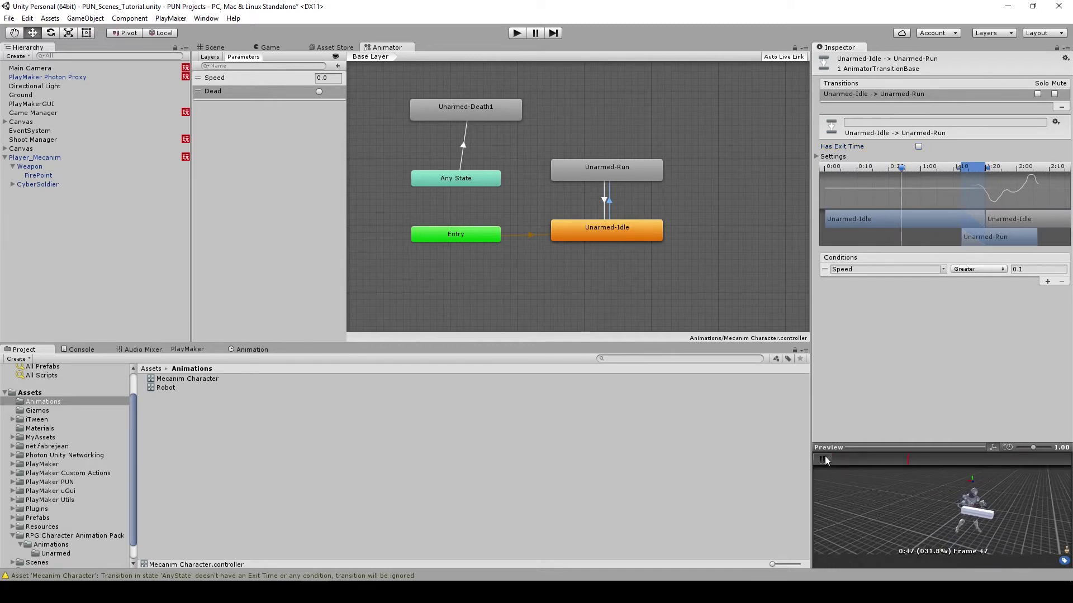
pyautogui.moveTo(900, 462)
pyautogui.mouseDown()
pyautogui.moveTo(850, 462)
pyautogui.moveTo(1037, 462)
pyautogui.moveTo(821, 480)
pyautogui.mouseUp()
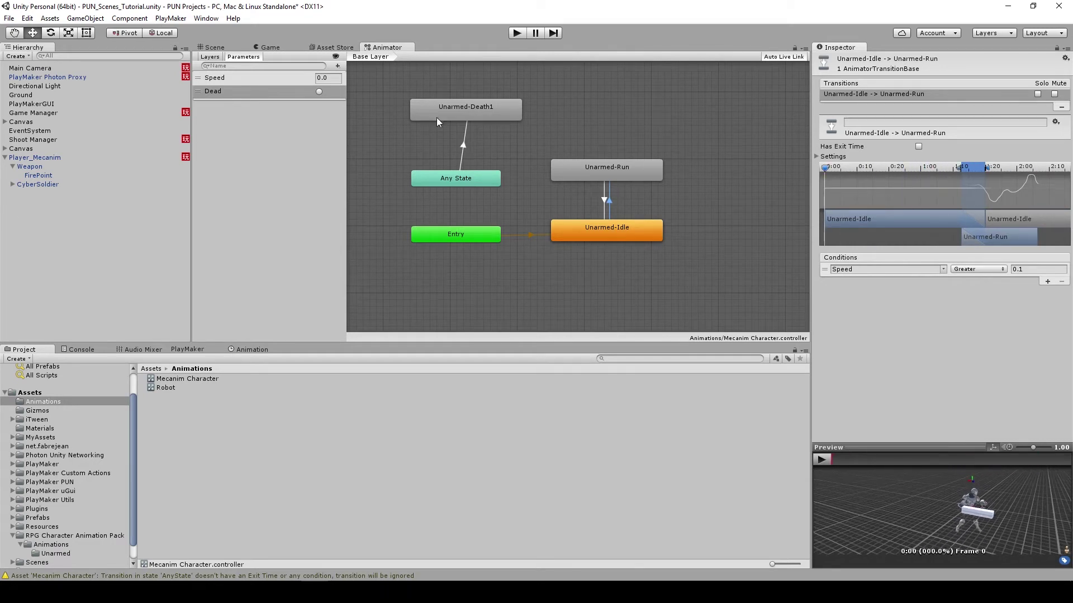
pyautogui.moveTo(451, 109); pyautogui.dragTo(444, 109)
# - Add a condition using the Dead trigger to the Any State→Unarmed-Death1 transition
pyautogui.click(459, 152)
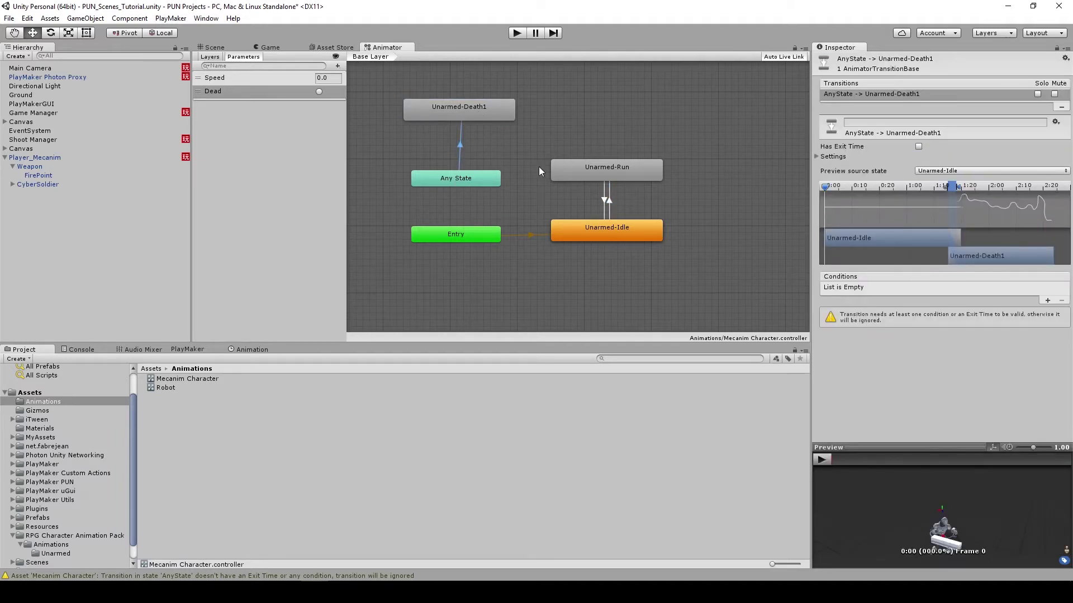
pyautogui.click(1046, 301)
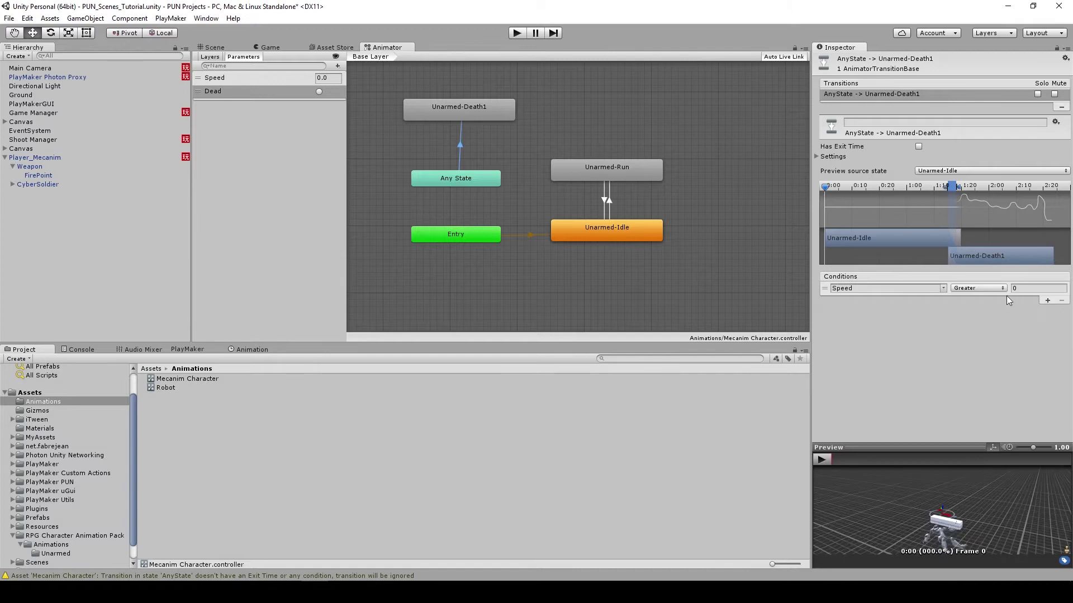
pyautogui.click(942, 288)
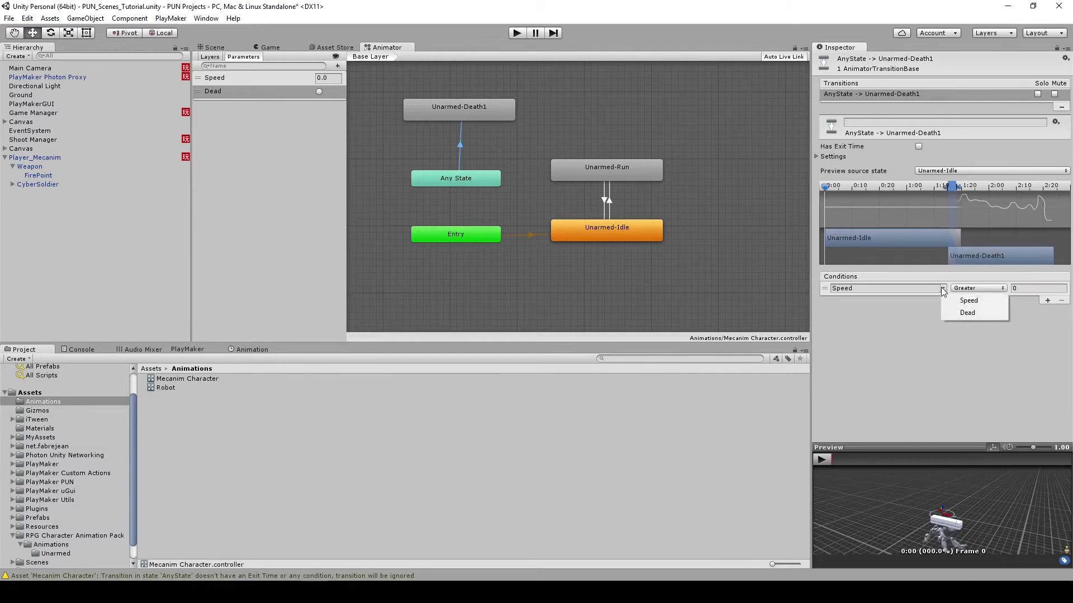
pyautogui.click(966, 313)
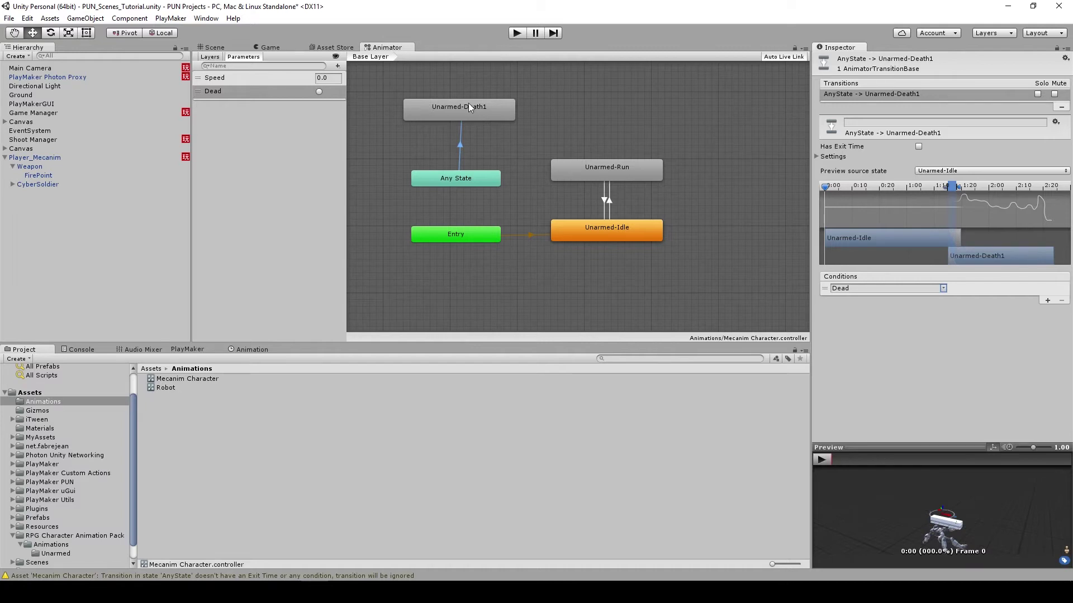
pyautogui.click(821, 157)
pyautogui.click(821, 157)
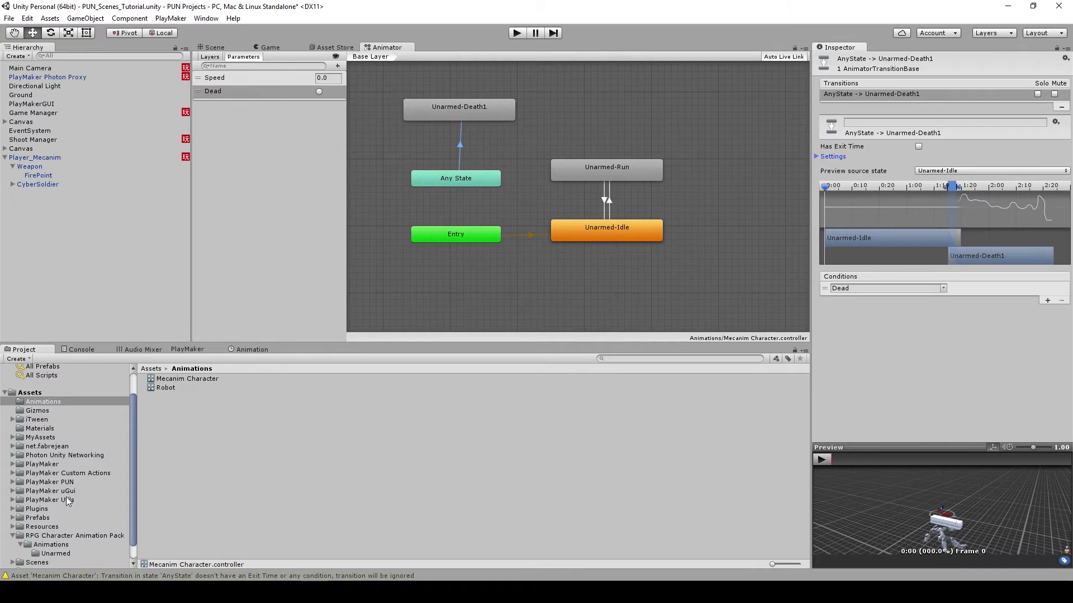
# - Open the Unarmed animations folder and inspect the Death1 FBX's import settings, confirming Loop Time is off
pyautogui.click(59, 553)
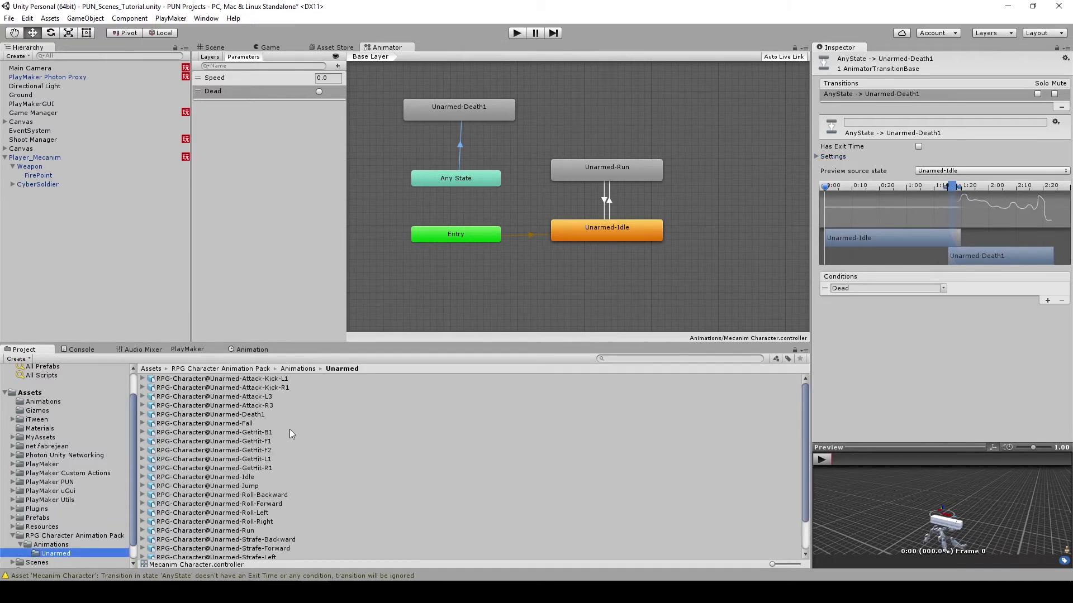
pyautogui.click(253, 414)
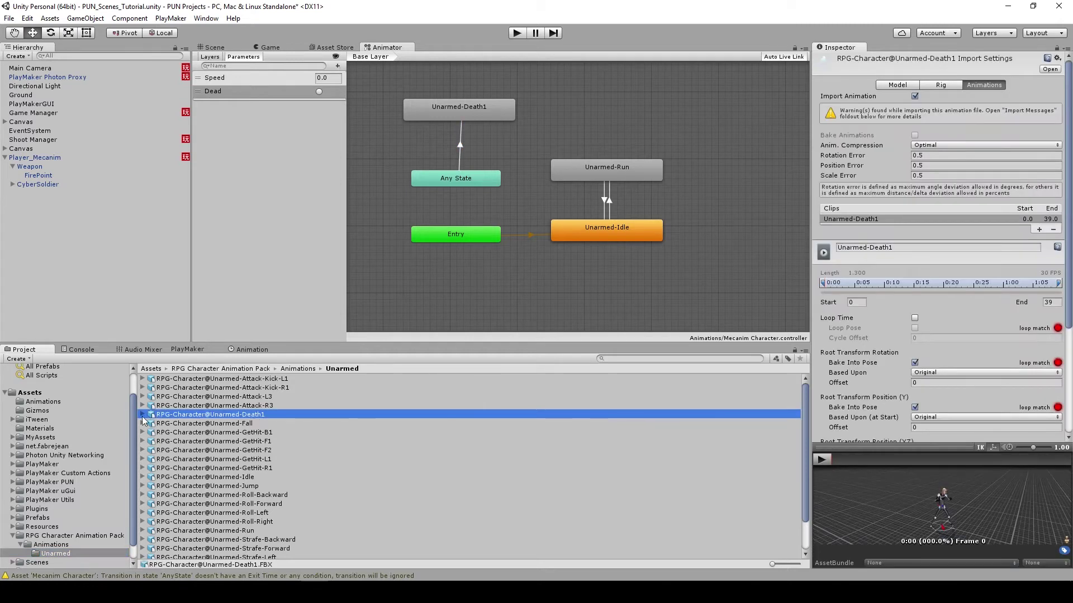
pyautogui.click(140, 413)
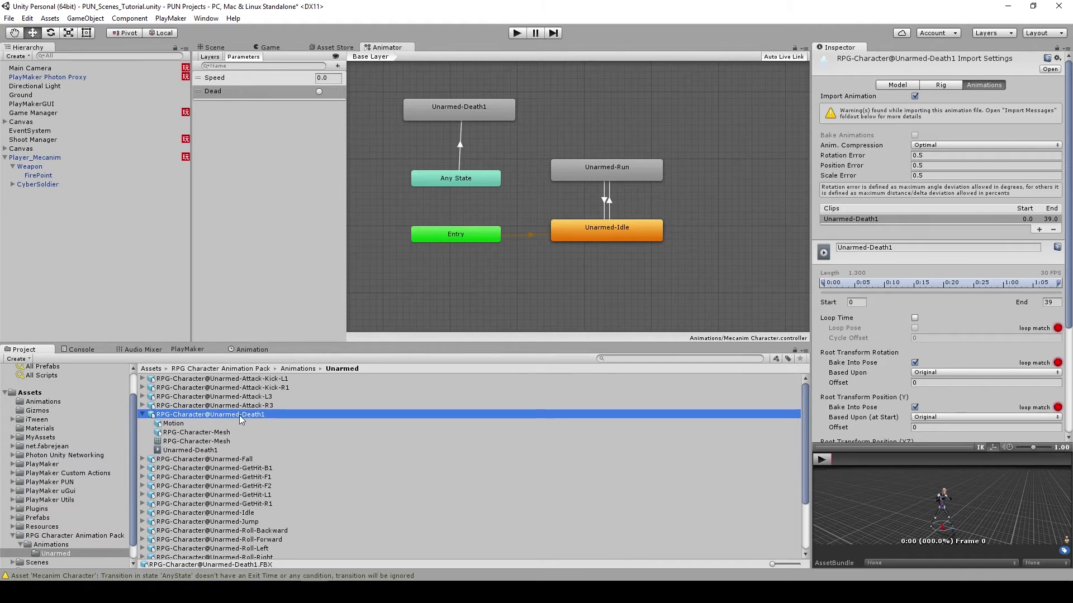
pyautogui.click(177, 450)
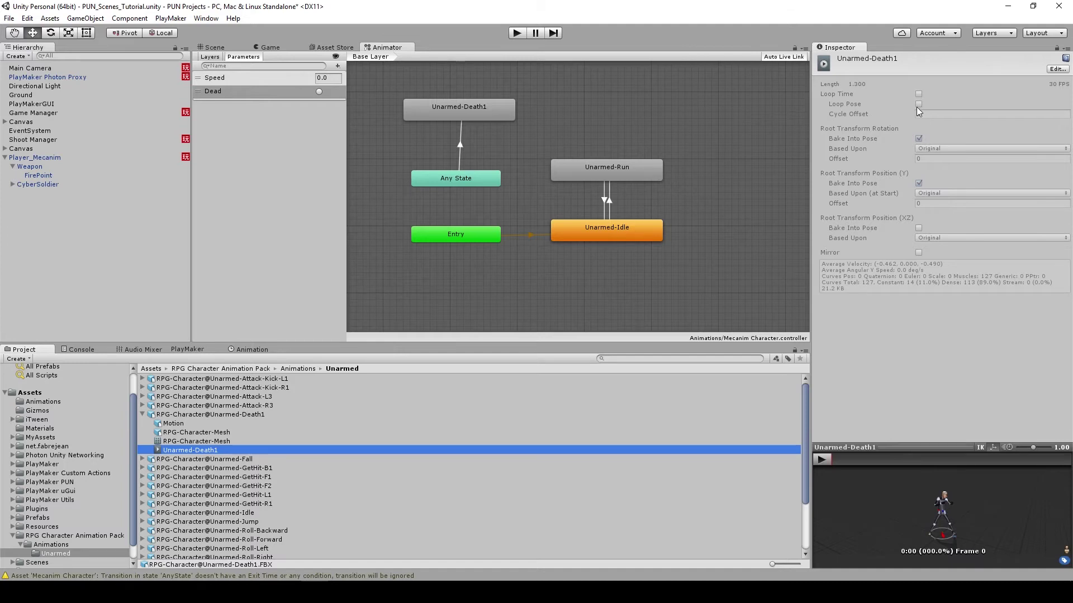
pyautogui.click(252, 414)
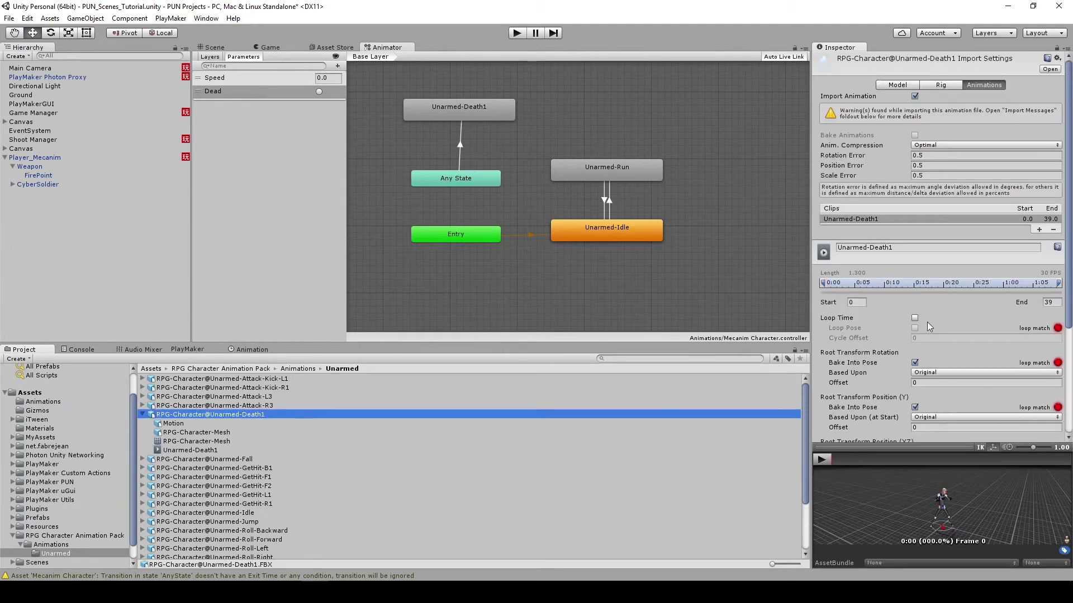
pyautogui.press('Up')
pyautogui.press('Down')
pyautogui.click(143, 415)
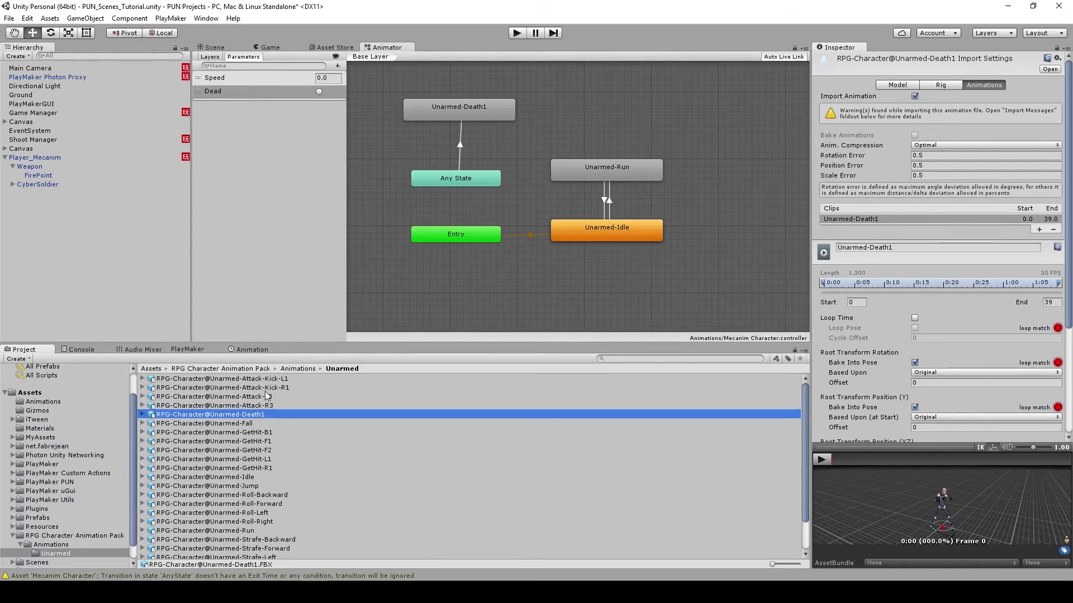
pyautogui.click(272, 47)
pyautogui.click(382, 48)
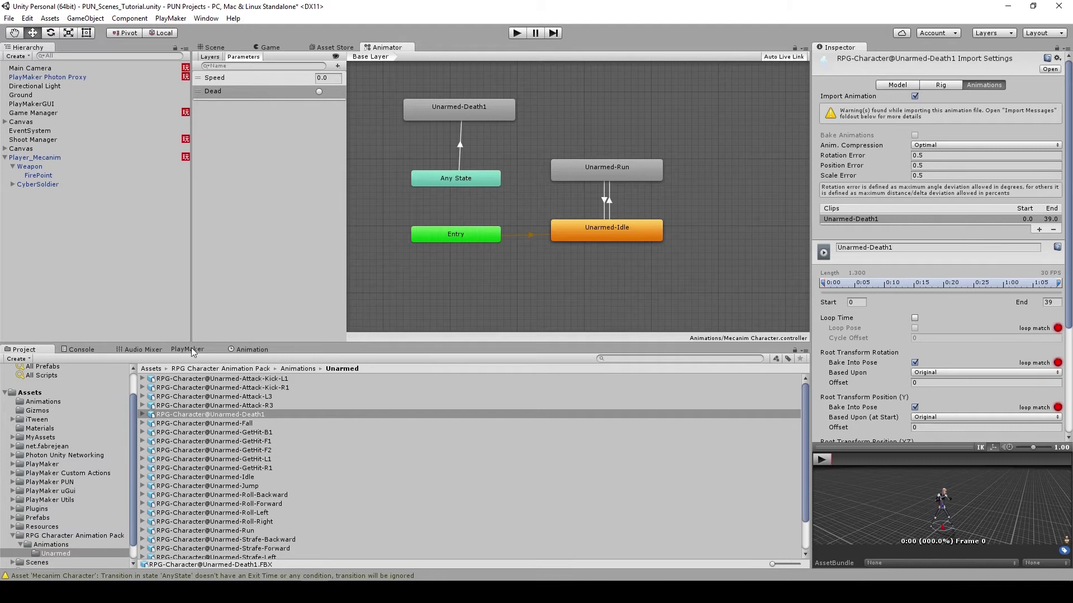
# - Open Player_Mecanim's Movement FSM in PlayMaker, select the isMine state, and enable instance editing
pyautogui.click(45, 158)
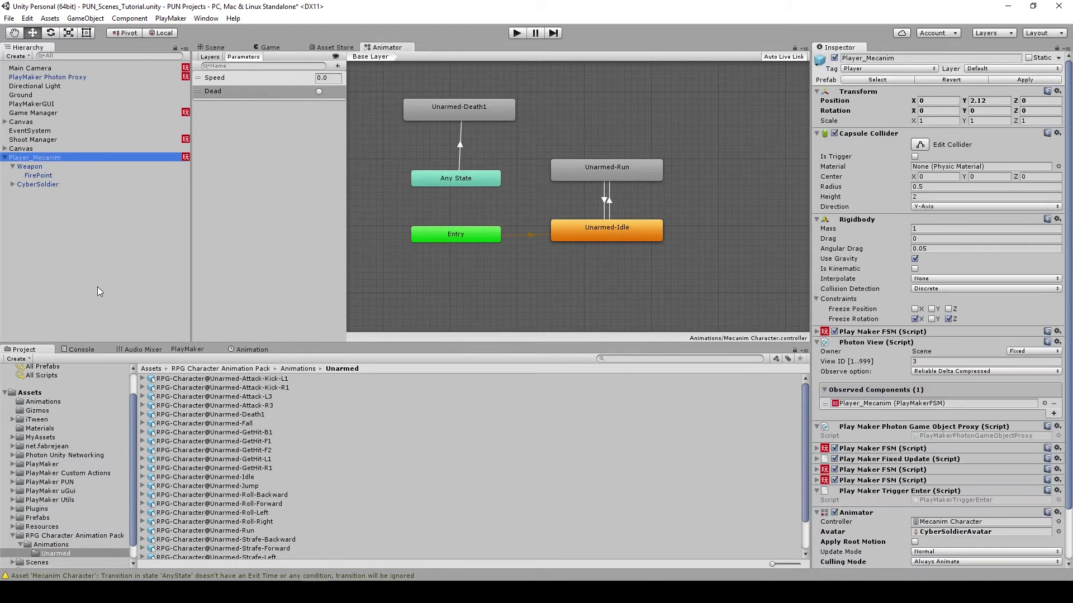
pyautogui.click(189, 350)
pyautogui.click(52, 149)
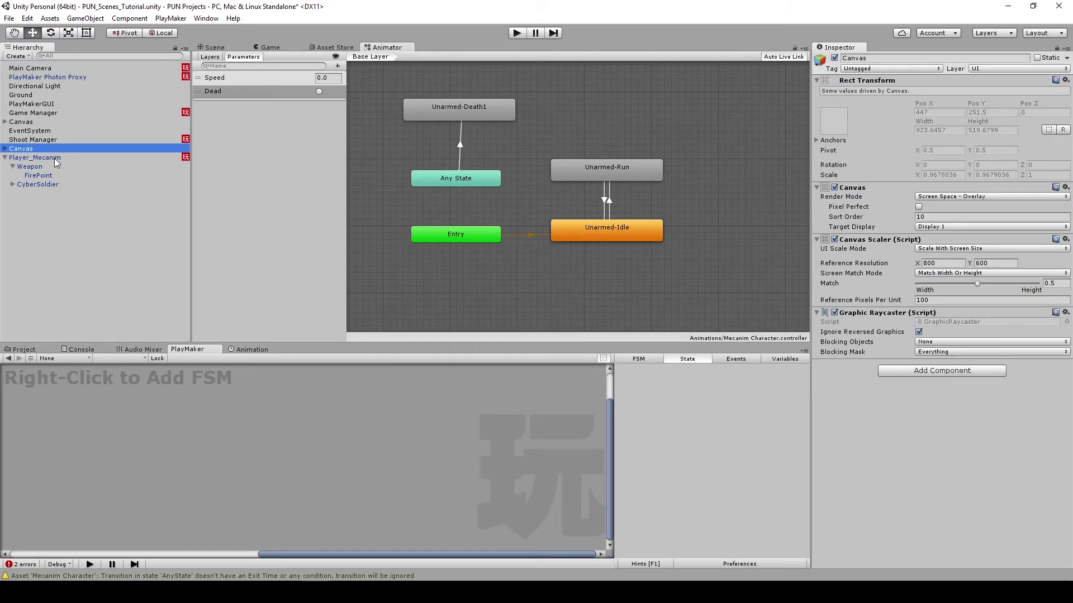
pyautogui.click(55, 158)
pyautogui.moveTo(243, 435); pyautogui.dragTo(280, 444, button='middle')
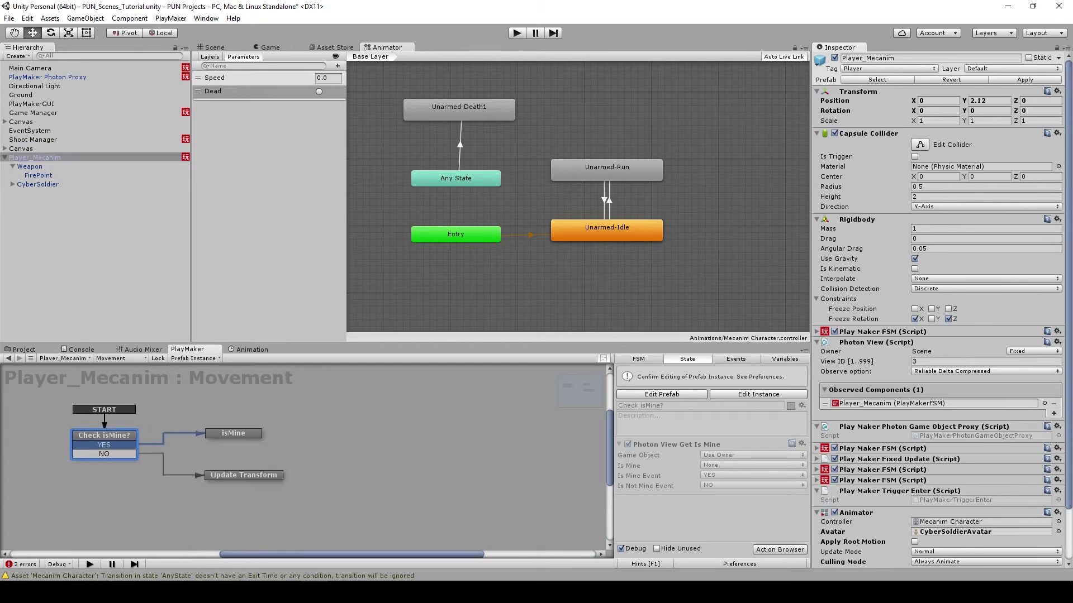
pyautogui.click(248, 434)
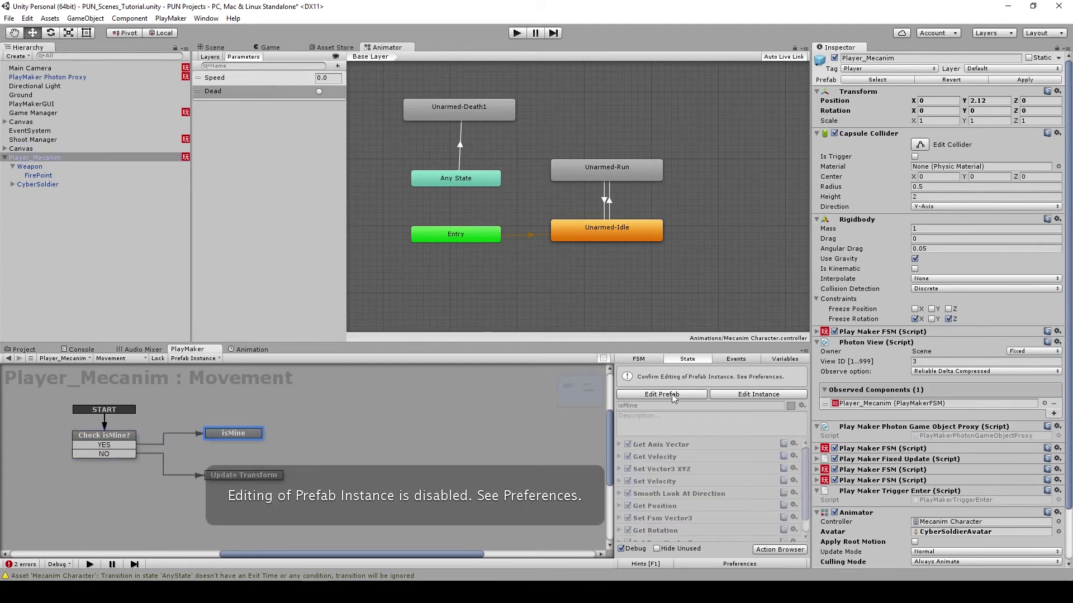
pyautogui.click(766, 395)
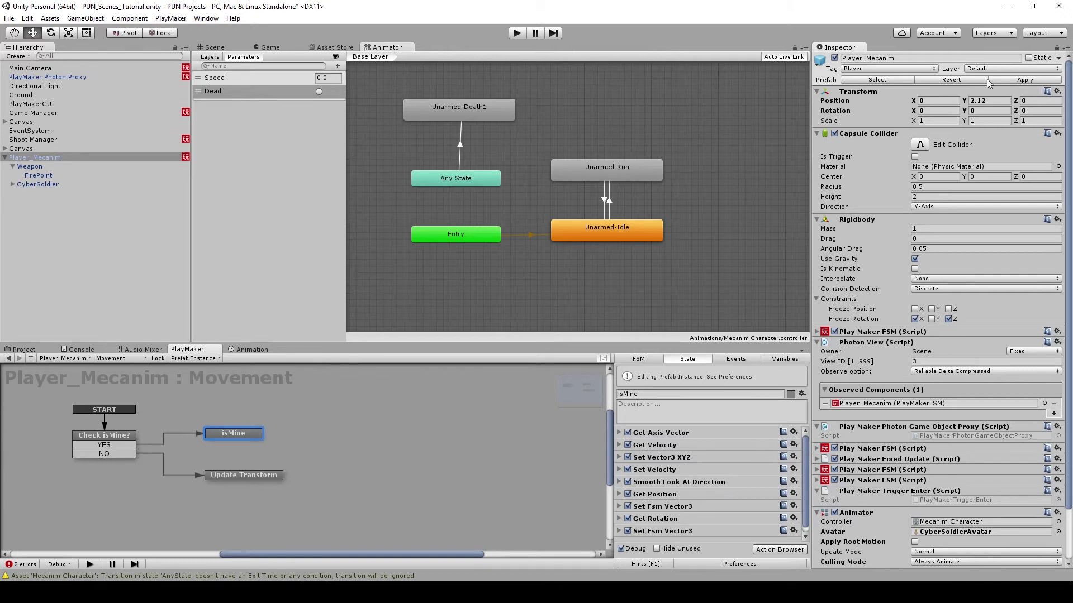
# - Set Get Axis Vector's Store Magnitude to a new variable named 'Move Speed'
pyautogui.scroll(-1, 686, 525)
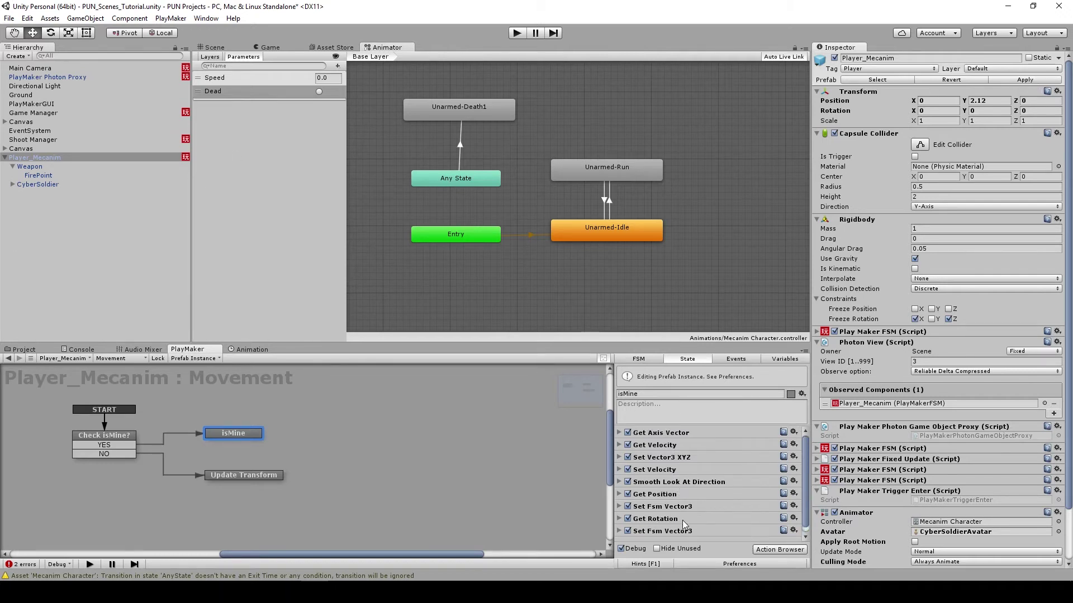
pyautogui.scroll(1, 686, 509)
pyautogui.click(618, 432)
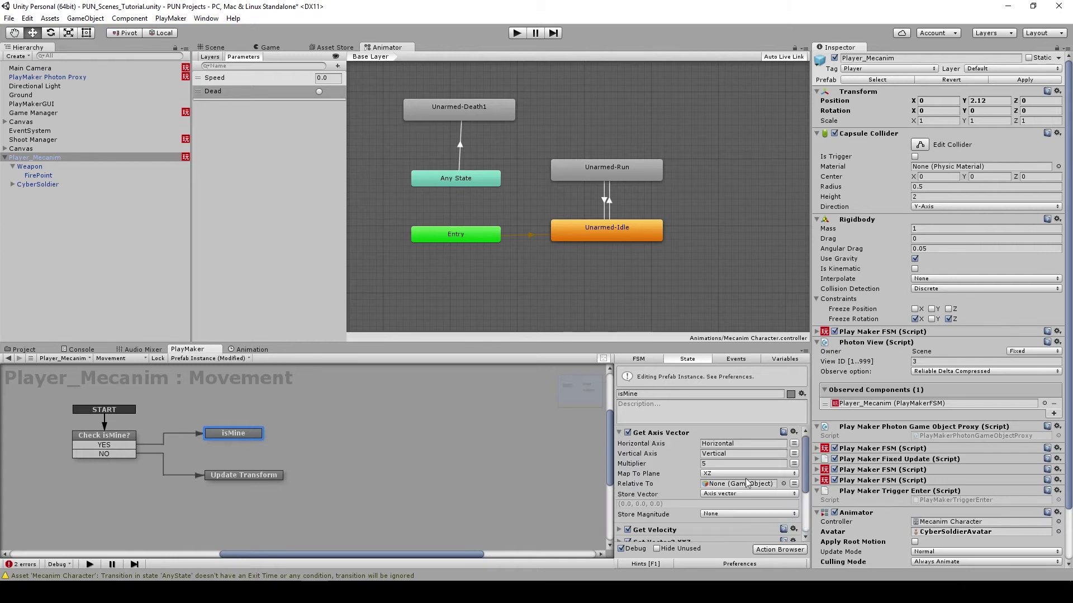
pyautogui.click(665, 433)
pyautogui.click(662, 434)
pyautogui.moveTo(651, 334); pyautogui.dragTo(649, 304)
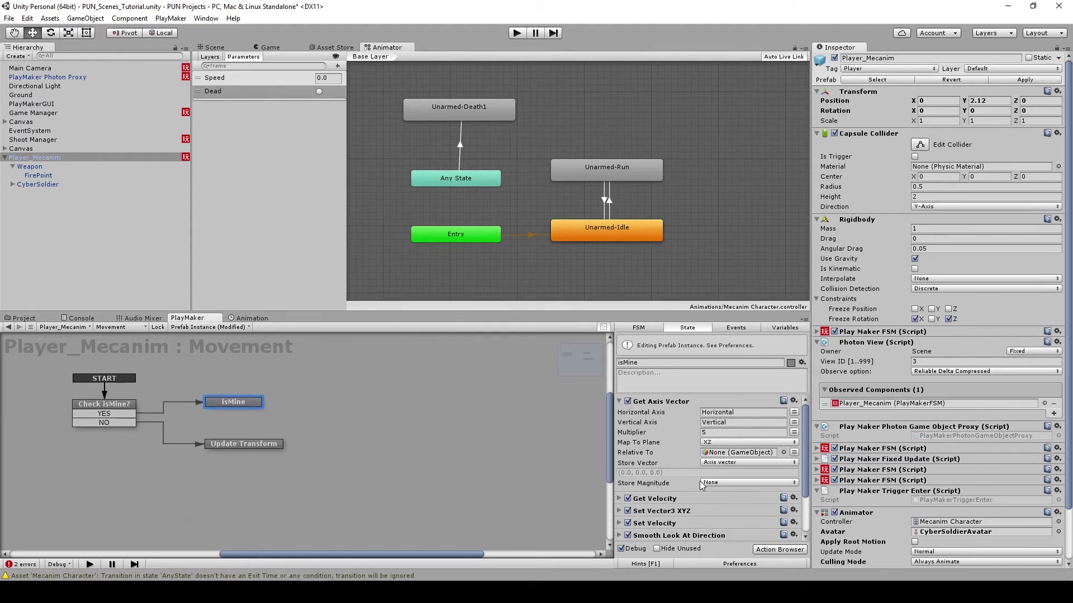
pyautogui.click(730, 484)
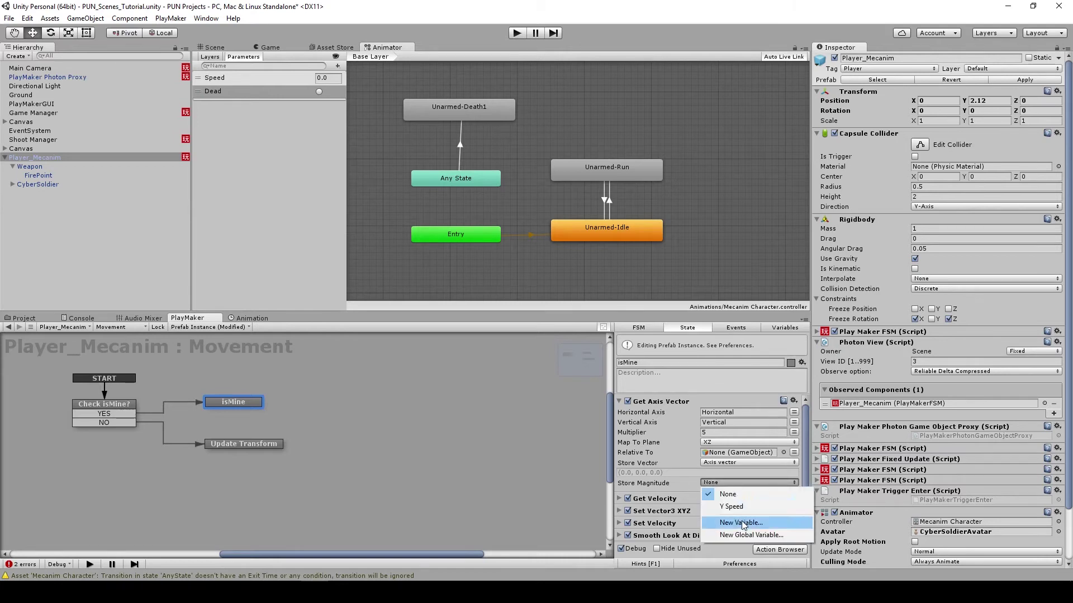
pyautogui.click(743, 523)
pyautogui.write('Move Speed')
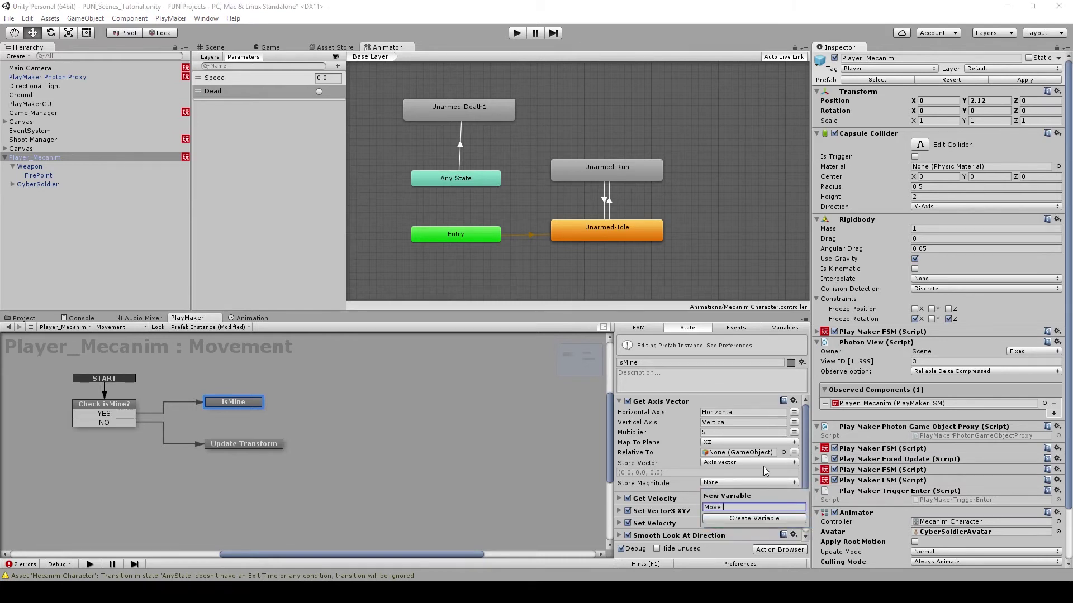
pyautogui.click(776, 519)
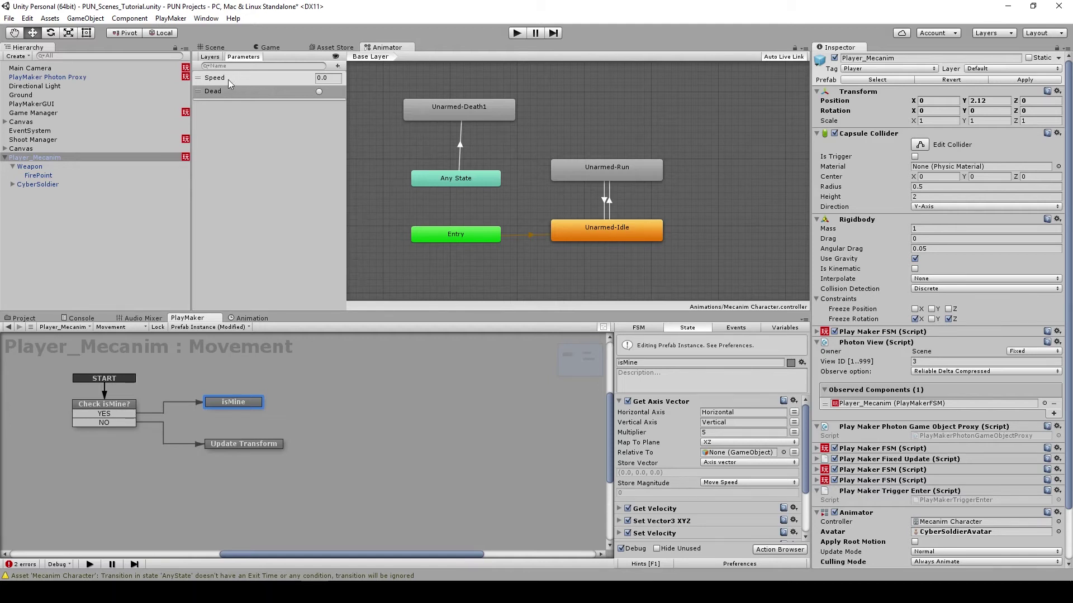
pyautogui.scroll(-1, 625, 424)
pyautogui.scroll(1, 625, 424)
pyautogui.scroll(-1, 620, 416)
pyautogui.scroll(1, 620, 416)
# - Add a Set Animator Float action to the isMine state from the action browser
pyautogui.click(619, 401)
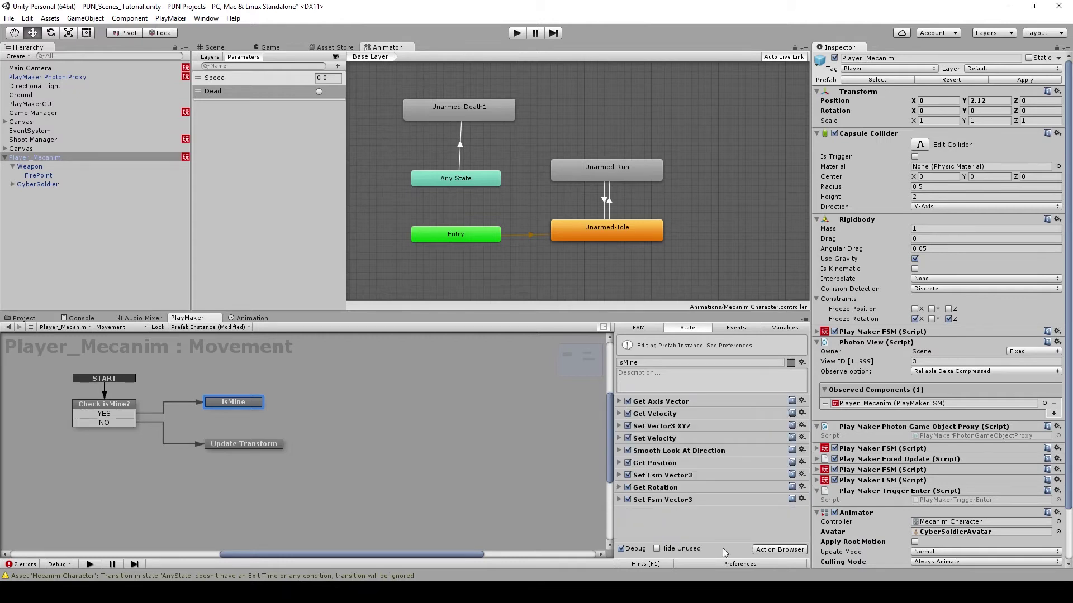
pyautogui.click(778, 549)
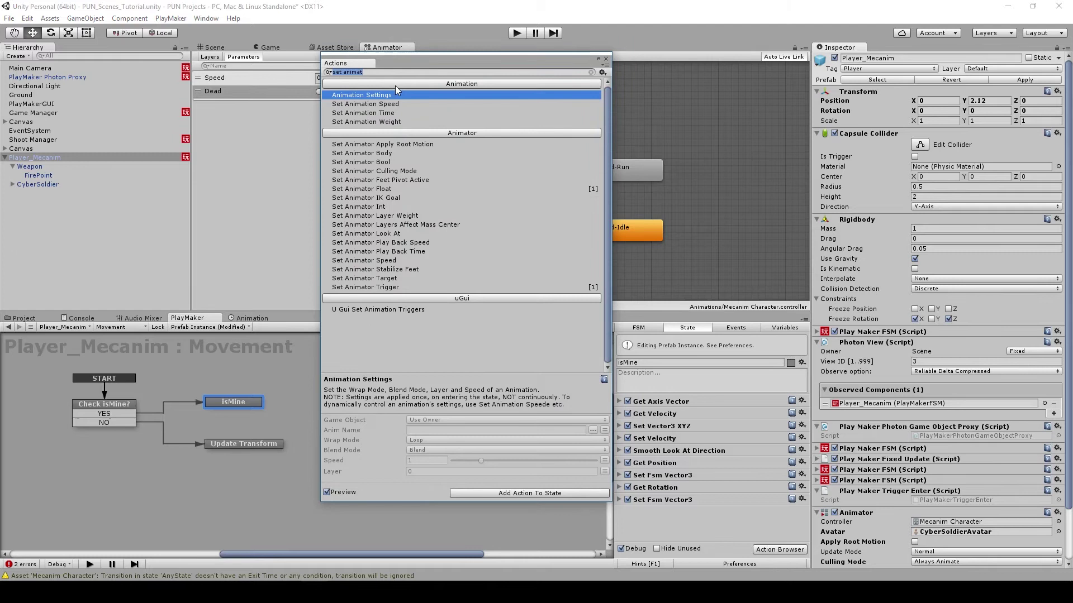
pyautogui.write('set animator')
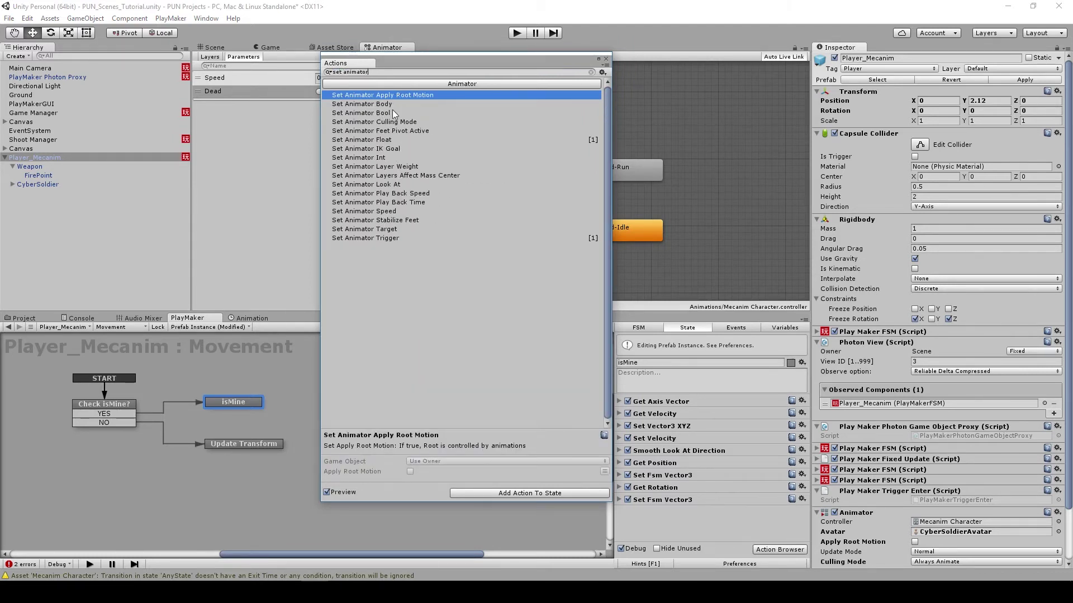
pyautogui.doubleClick(387, 140)
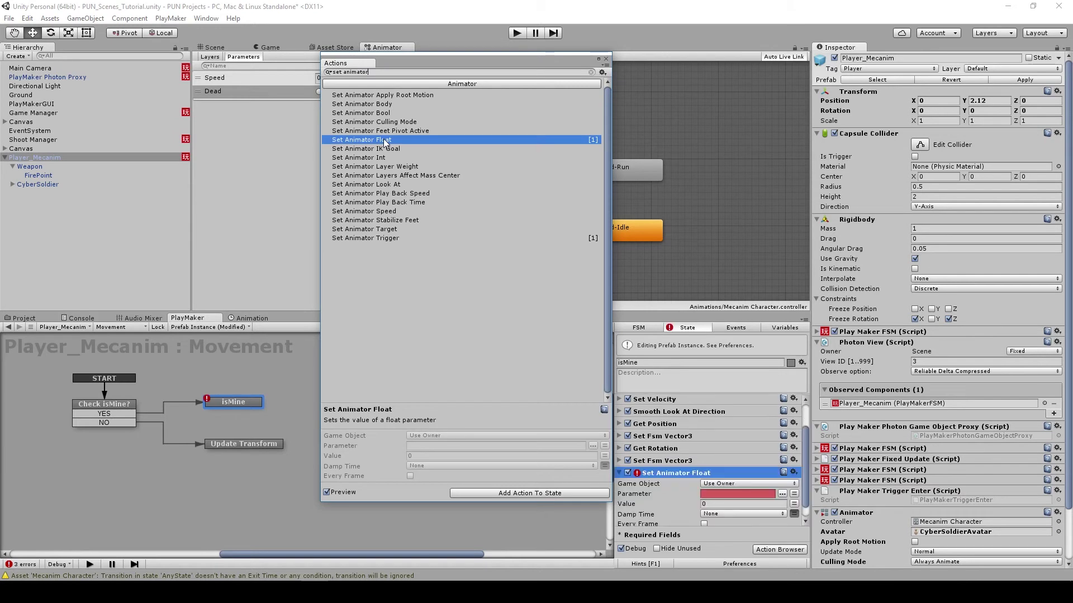
pyautogui.click(605, 58)
pyautogui.click(619, 473)
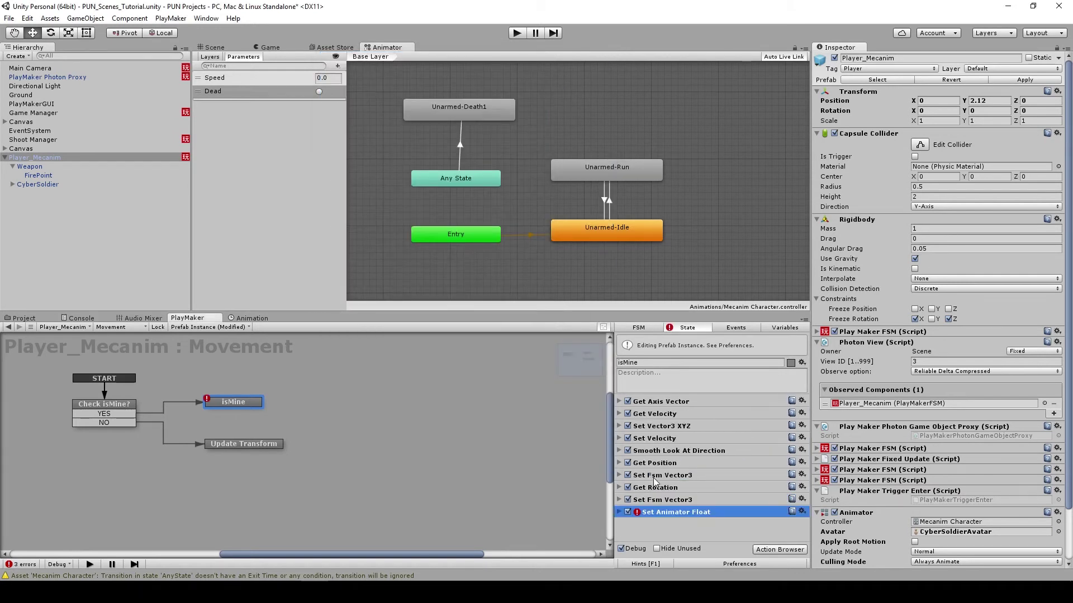
pyautogui.moveTo(665, 511); pyautogui.dragTo(664, 515)
pyautogui.click(619, 512)
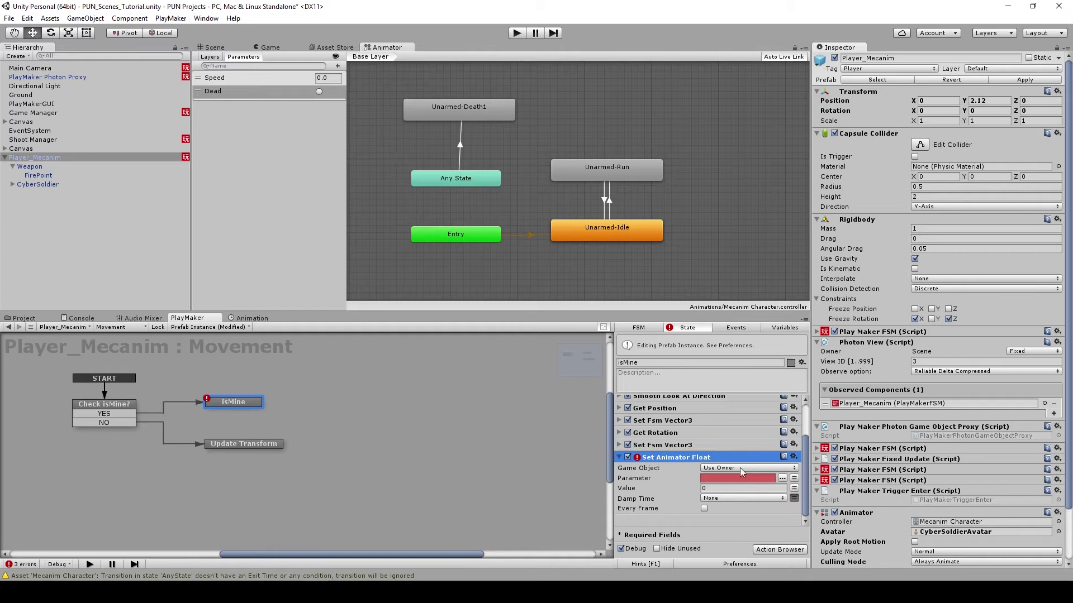
pyautogui.scroll(-3, 855, 441)
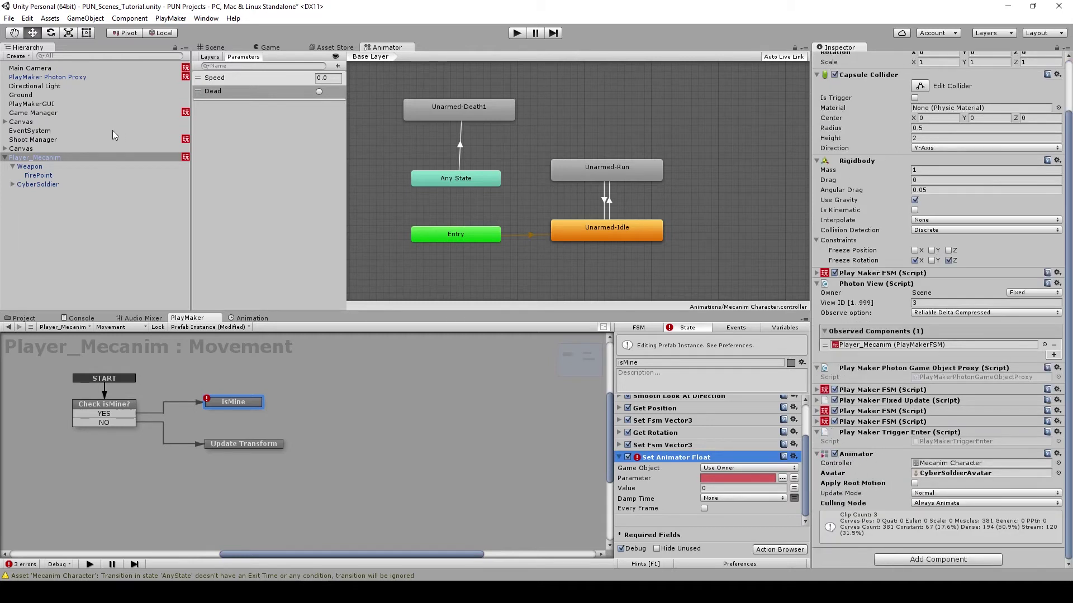
# - Set its Parameter to 'Speed', Value to the Move Speed variable, and enable Every Frame
pyautogui.click(768, 478)
pyautogui.write('Speed')
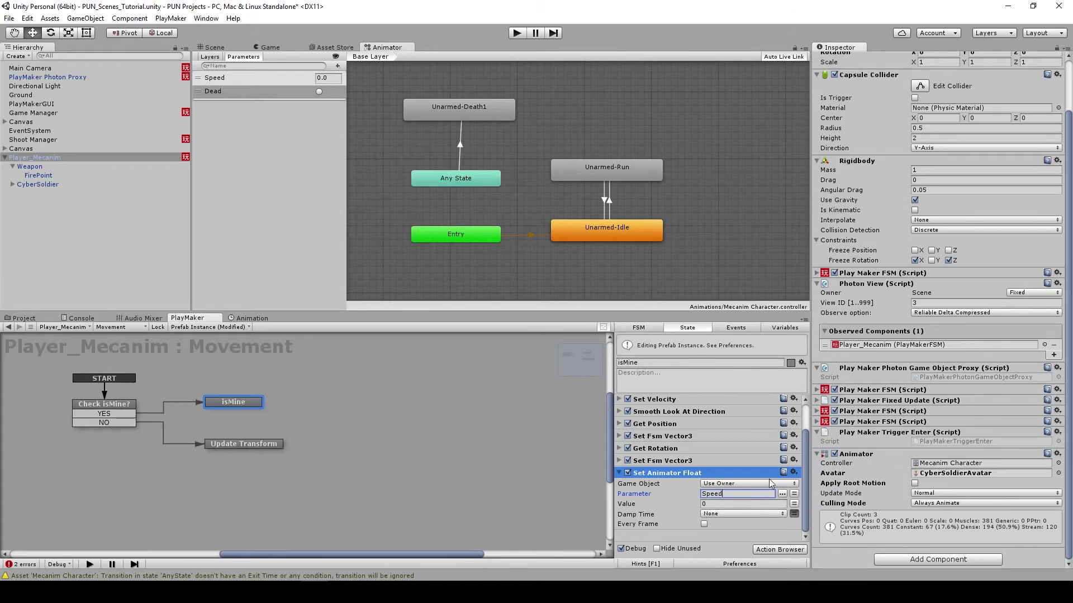
pyautogui.click(793, 503)
pyautogui.click(742, 504)
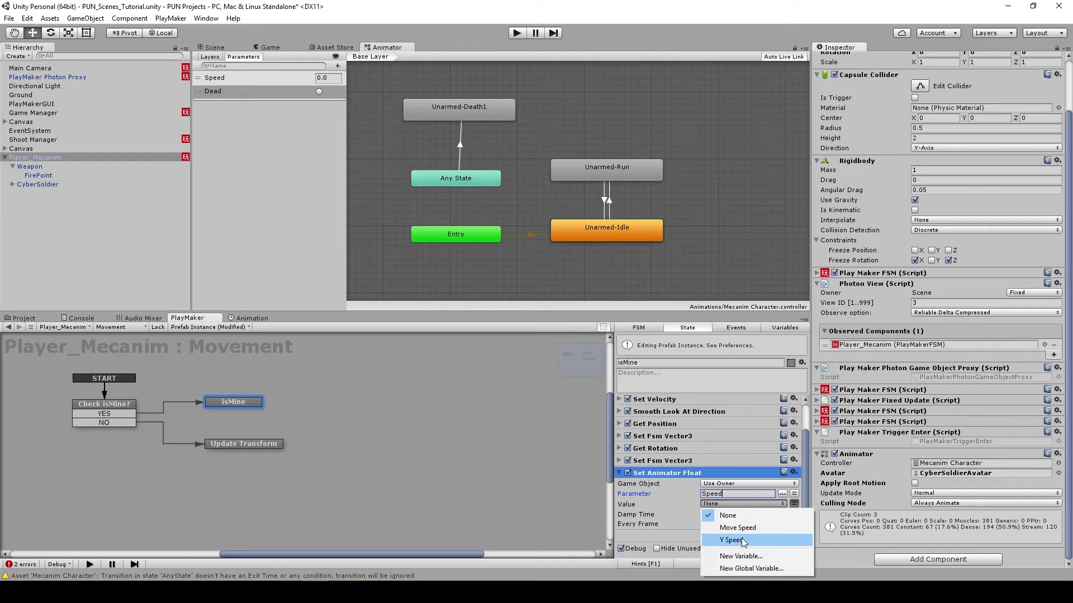
pyautogui.click(729, 529)
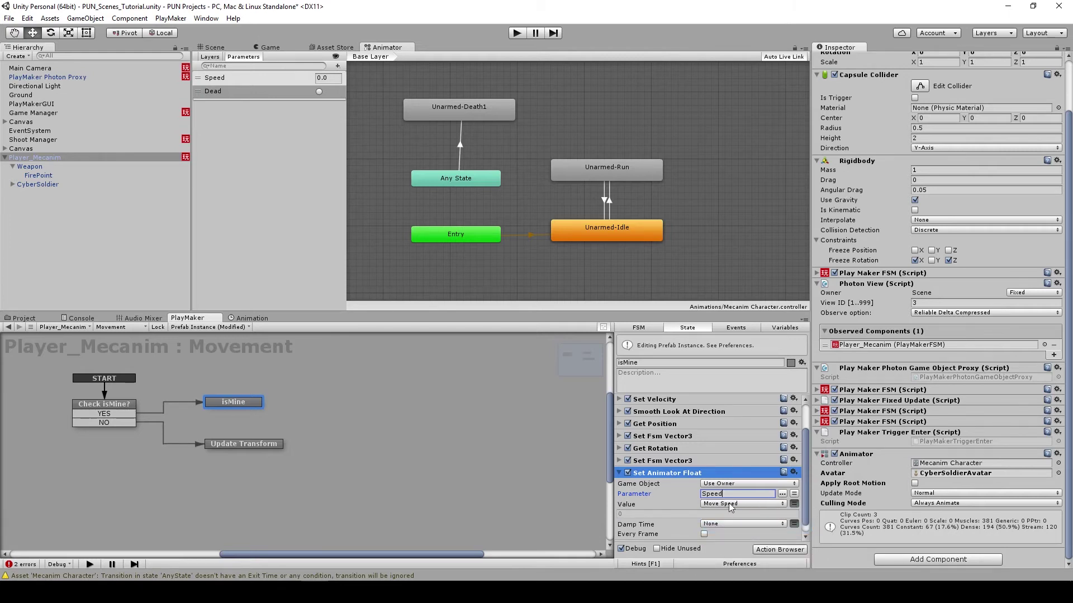
pyautogui.scroll(-1, 729, 512)
pyautogui.click(703, 524)
pyautogui.click(620, 463)
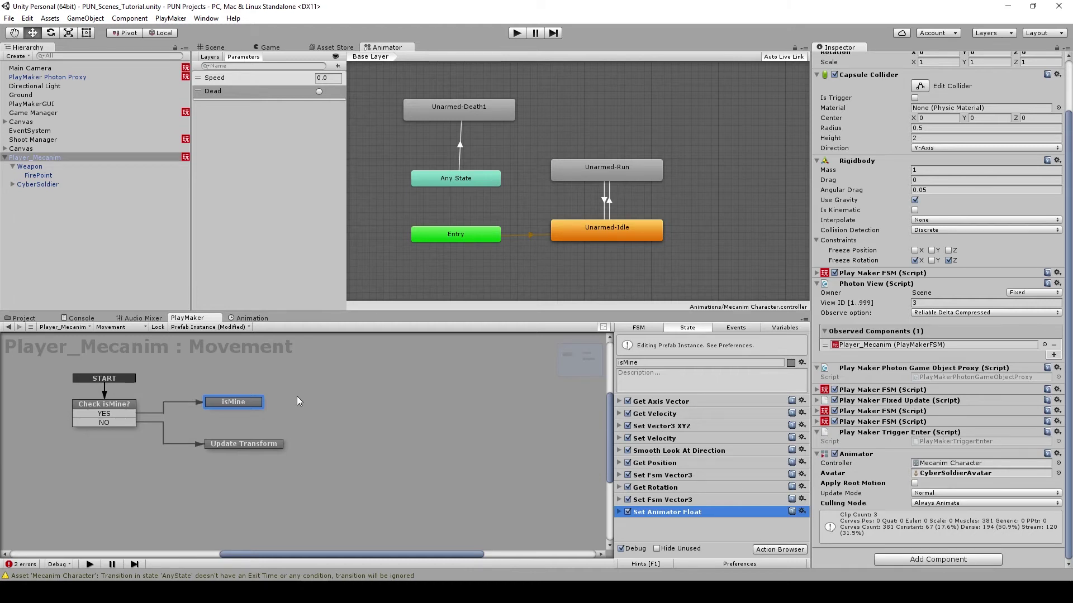
pyautogui.click(117, 329)
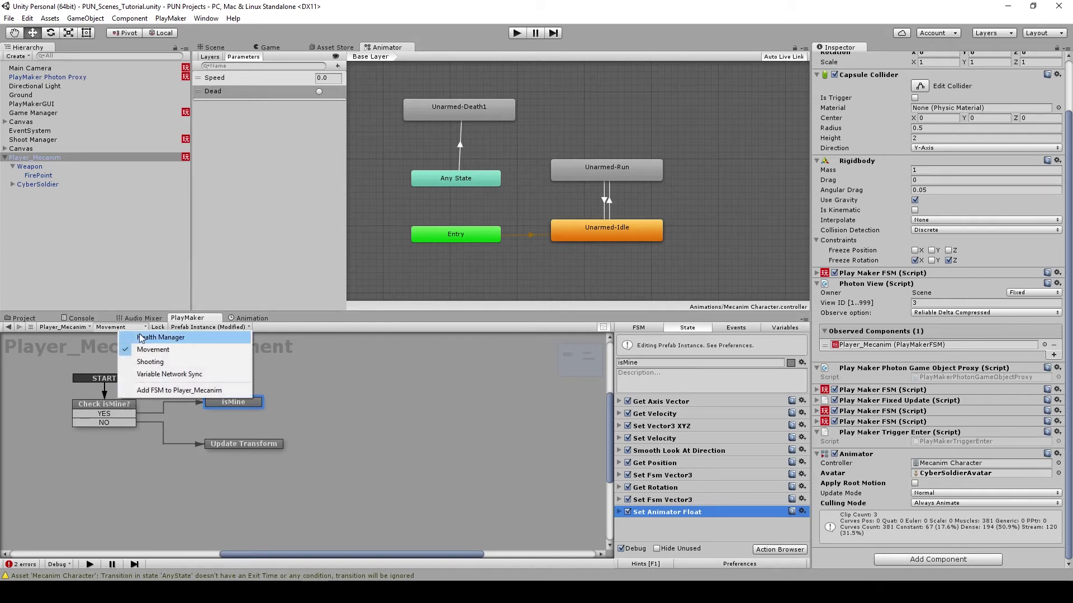
# - In Health Manager's Wait for Collision state, point Set Visibility at the CyberSoldier object
pyautogui.click(142, 366)
pyautogui.moveTo(252, 410); pyautogui.dragTo(265, 409, button='middle')
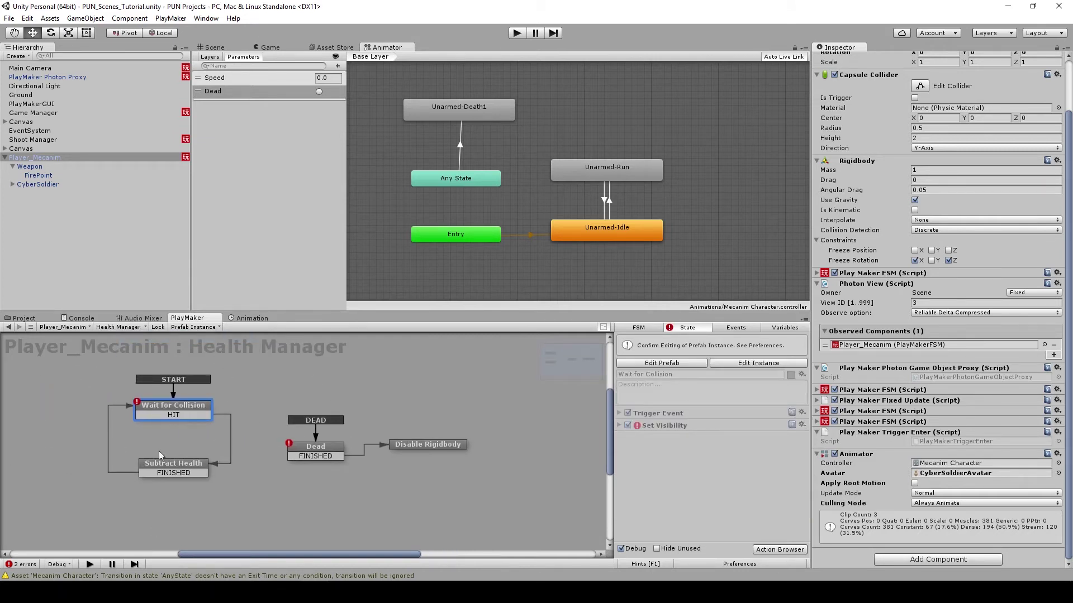
pyautogui.click(188, 406)
pyautogui.click(758, 363)
pyautogui.click(619, 413)
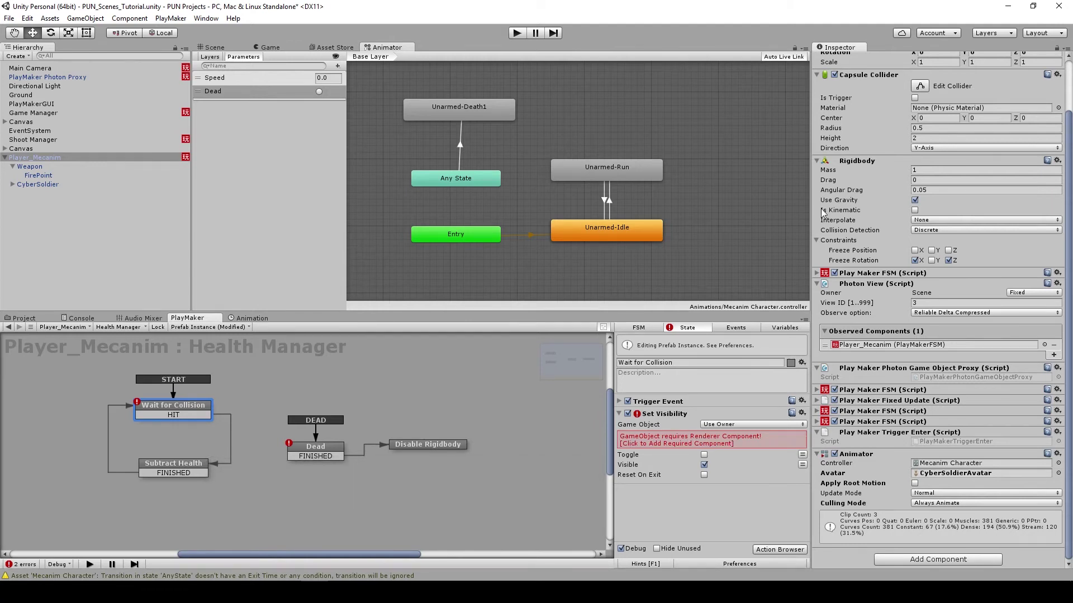
pyautogui.scroll(3, 878, 202)
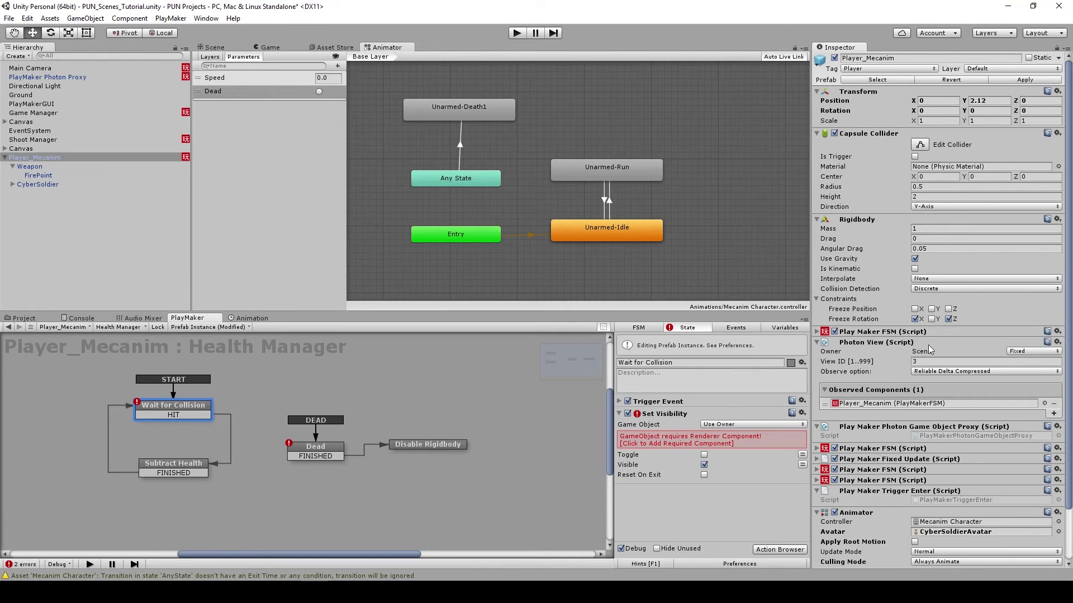
pyautogui.click(744, 424)
pyautogui.click(747, 449)
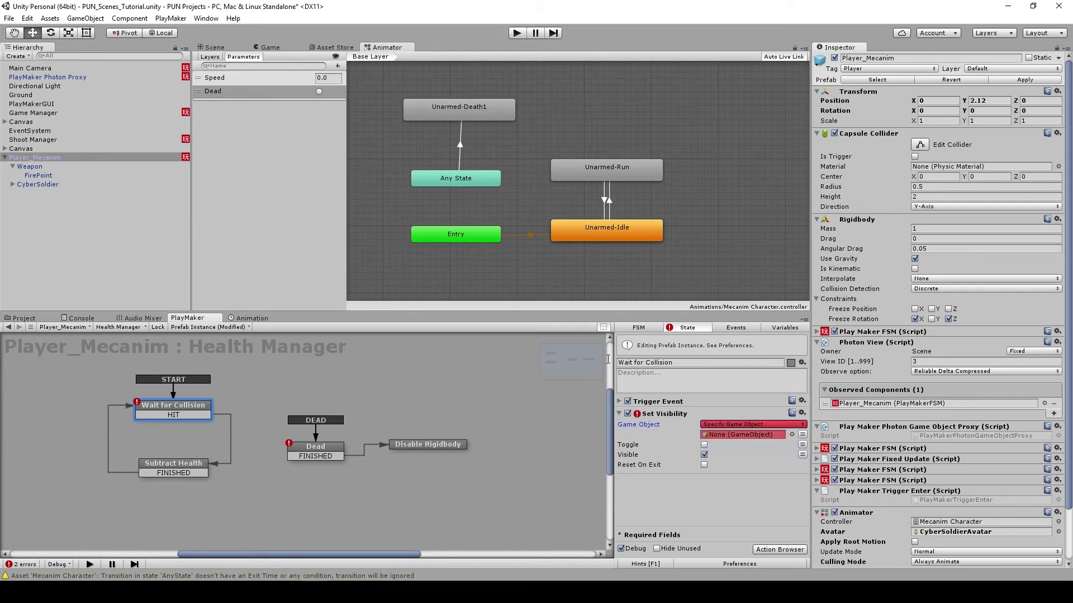
pyautogui.click(12, 185)
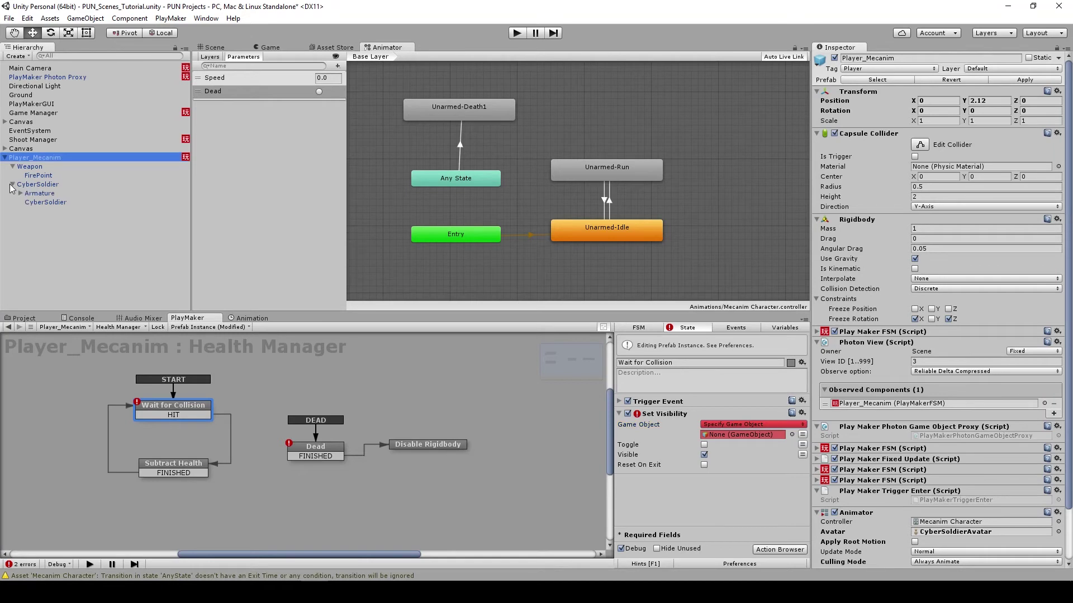
pyautogui.click(39, 185)
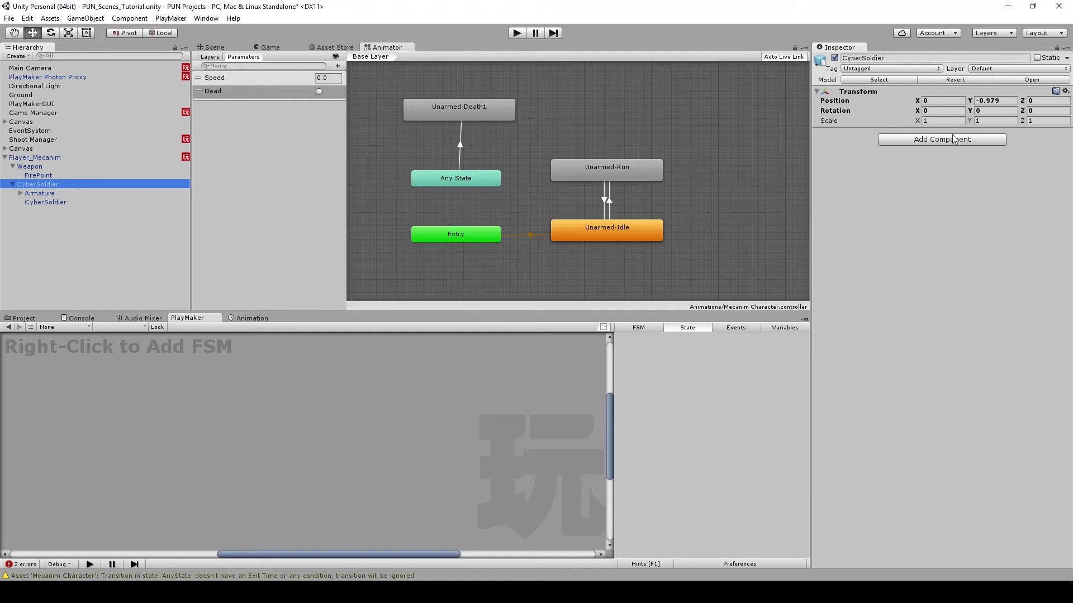
pyautogui.click(42, 202)
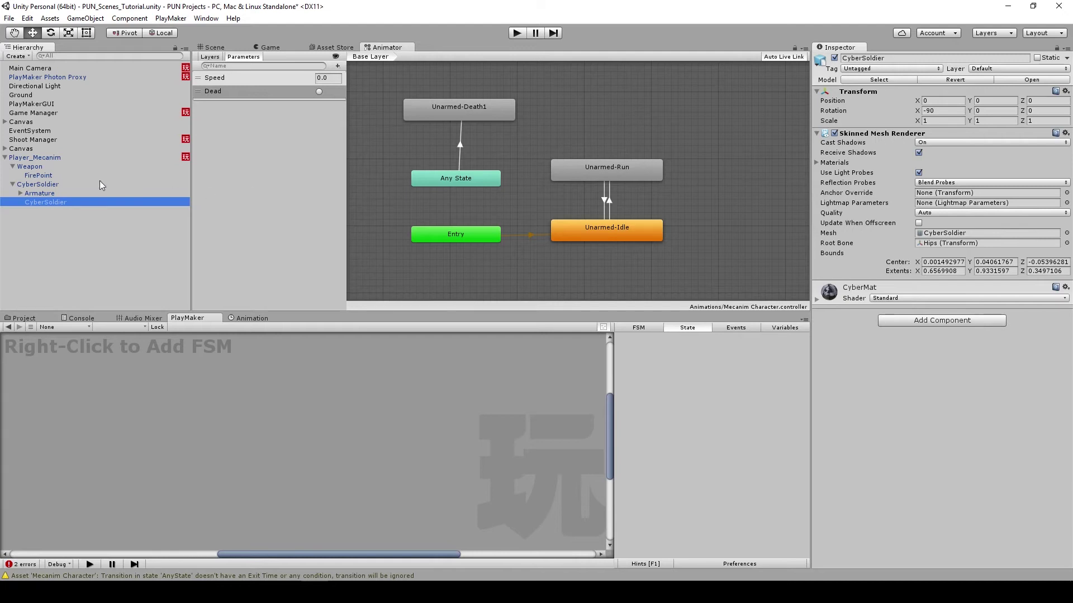
pyautogui.click(35, 157)
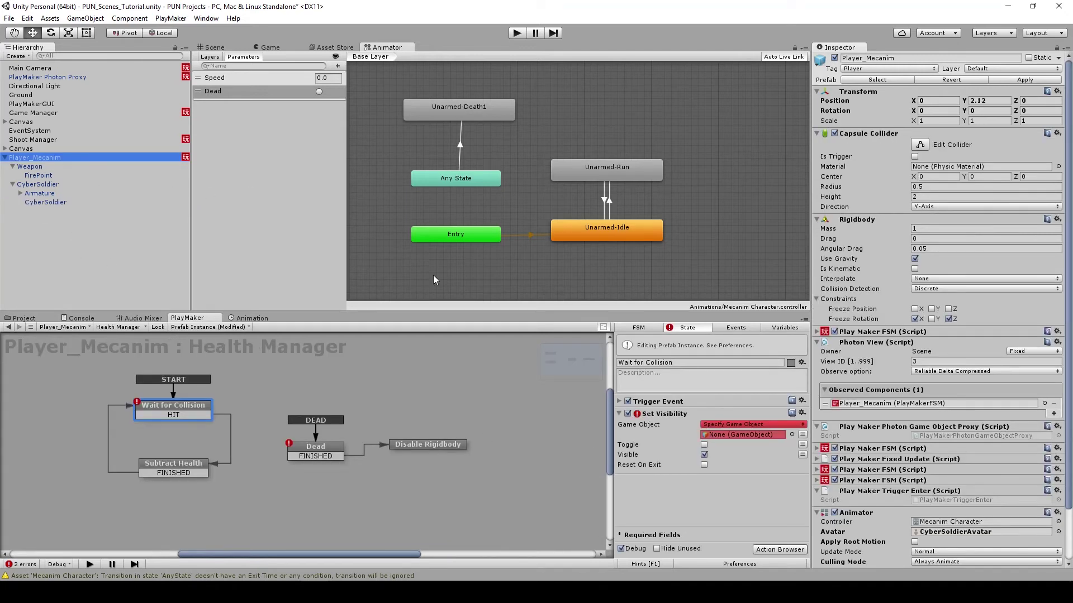
pyautogui.moveTo(45, 203); pyautogui.dragTo(716, 439)
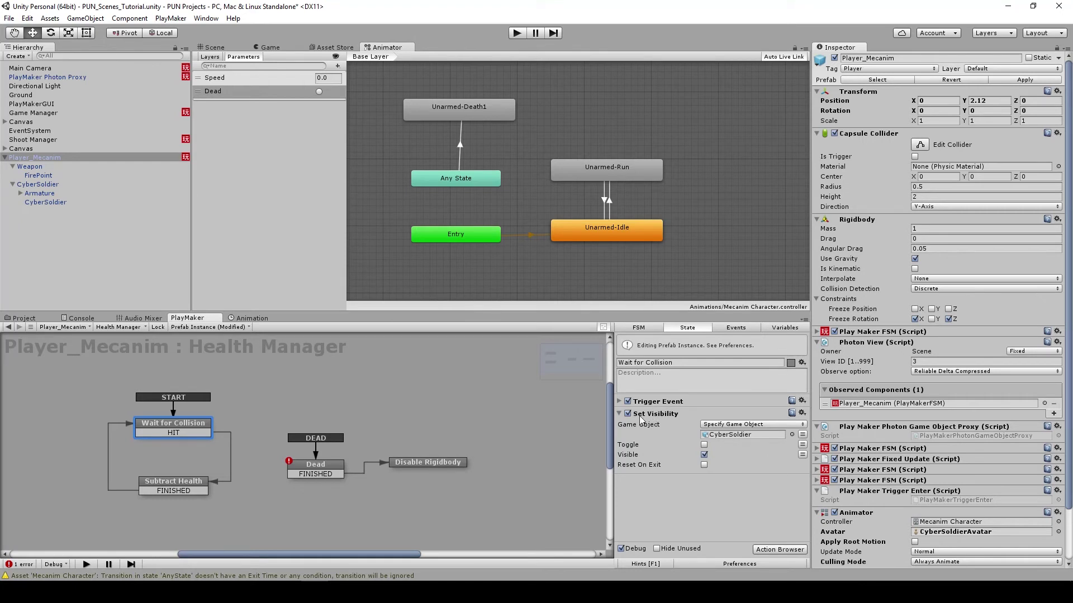
# - In the Subtract Health state, point the Blink action at CyberSoldier
pyautogui.click(174, 483)
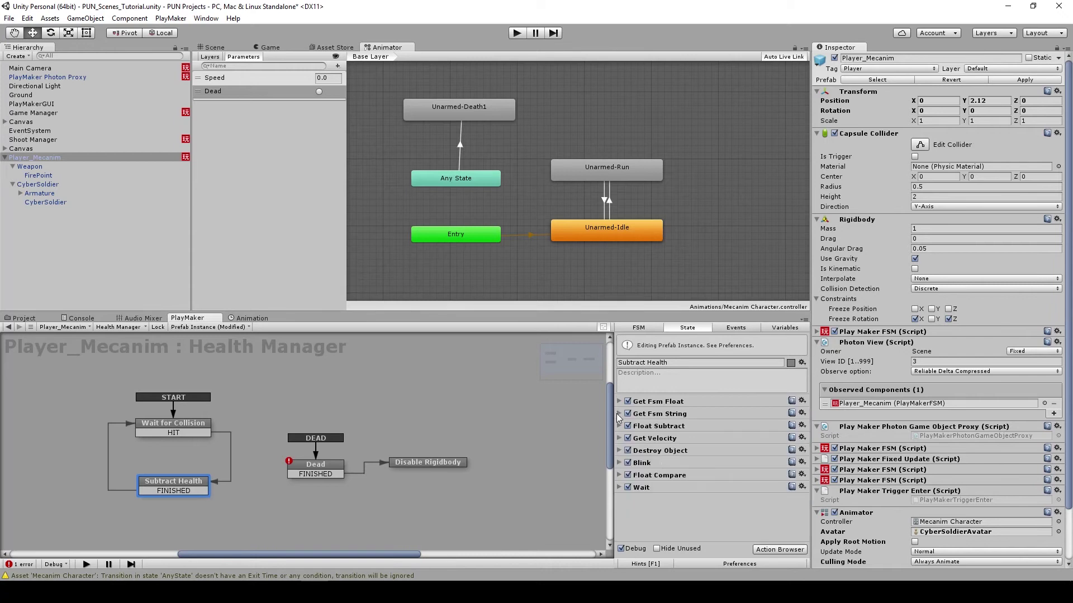
pyautogui.click(619, 463)
pyautogui.click(738, 443)
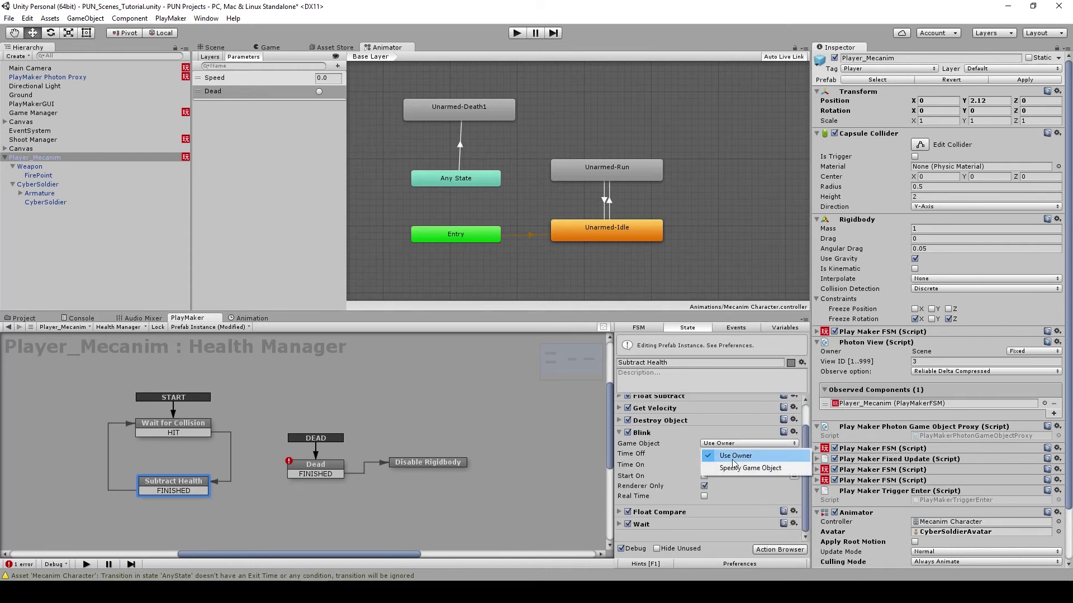
pyautogui.click(739, 467)
pyautogui.moveTo(40, 202); pyautogui.dragTo(720, 457)
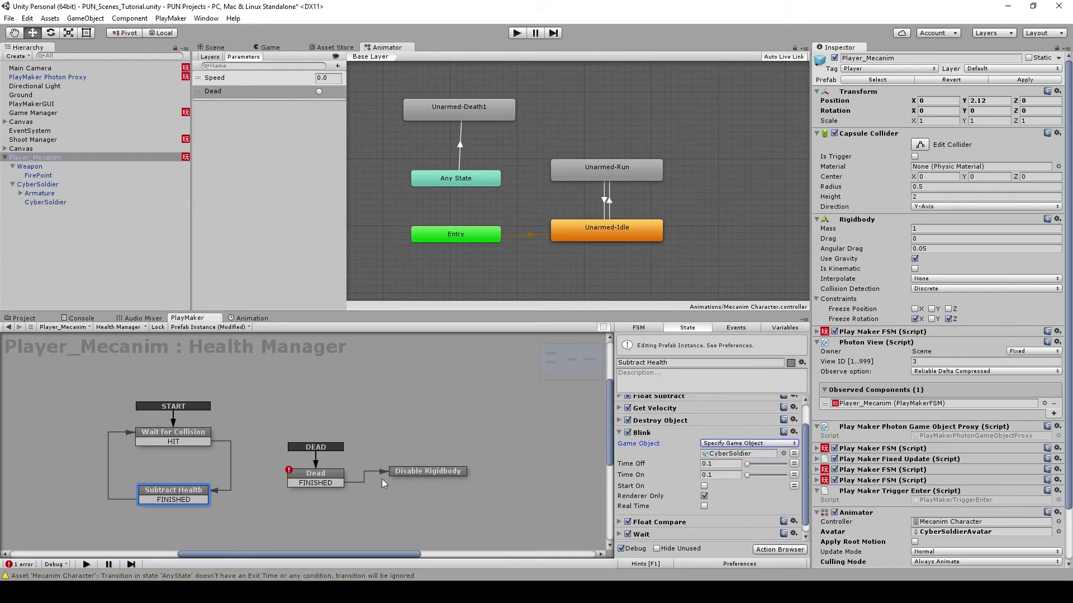
pyautogui.click(319, 475)
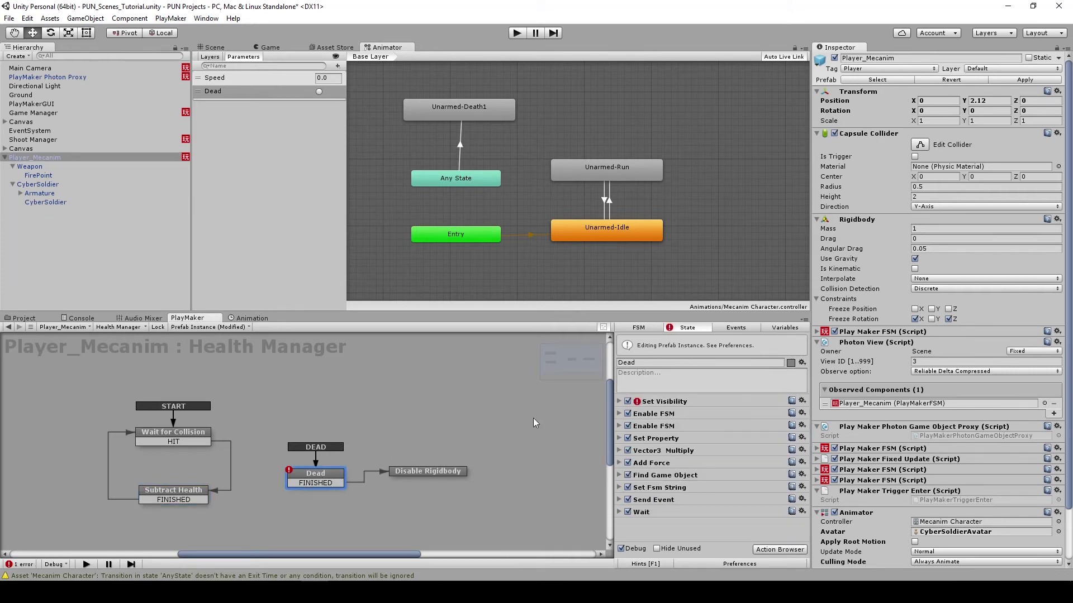
# - Point the Dead state's Set Visibility at CyberSoldier and save the scene
pyautogui.click(620, 402)
pyautogui.click(724, 413)
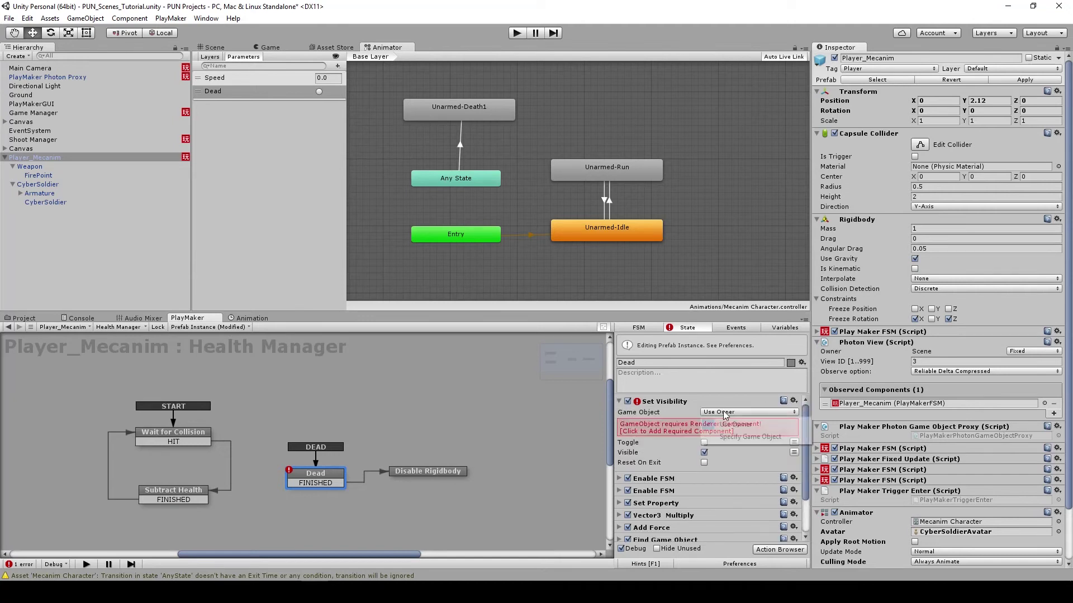
pyautogui.click(750, 437)
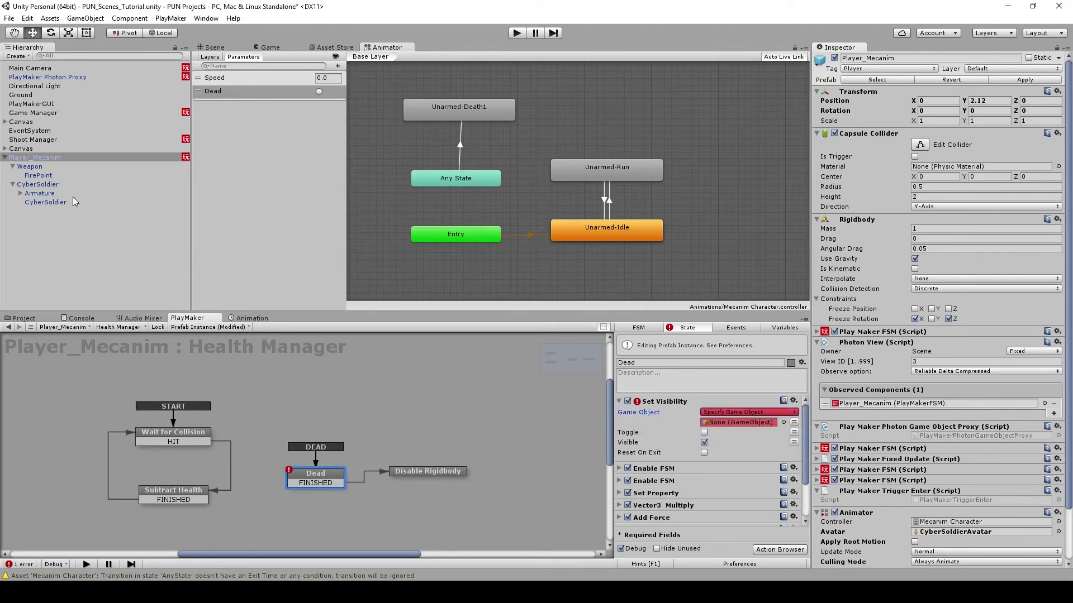
pyautogui.moveTo(49, 202); pyautogui.dragTo(714, 425)
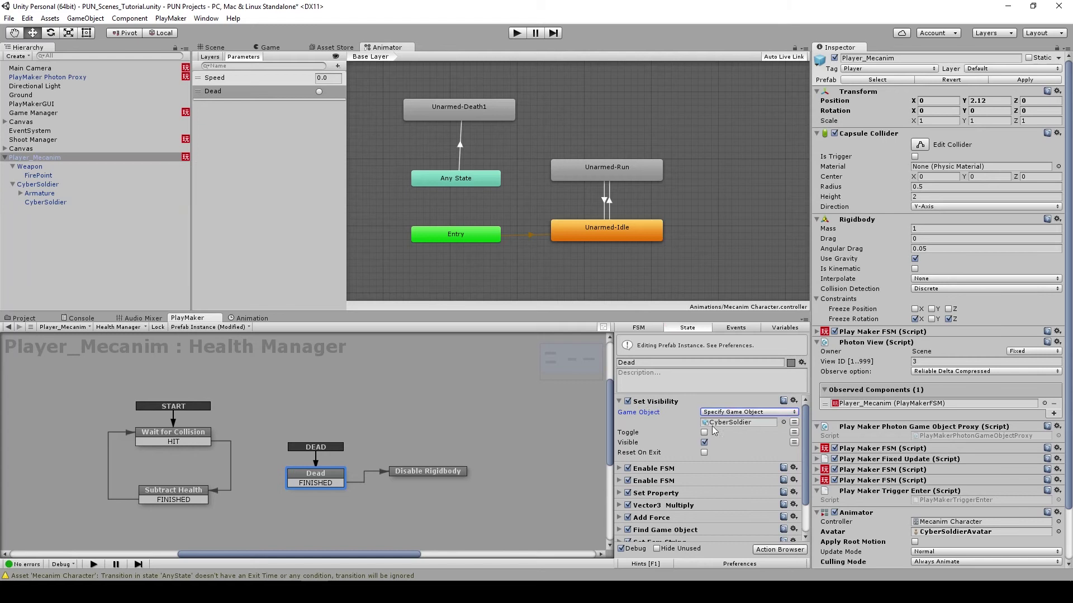
pyautogui.click(621, 401)
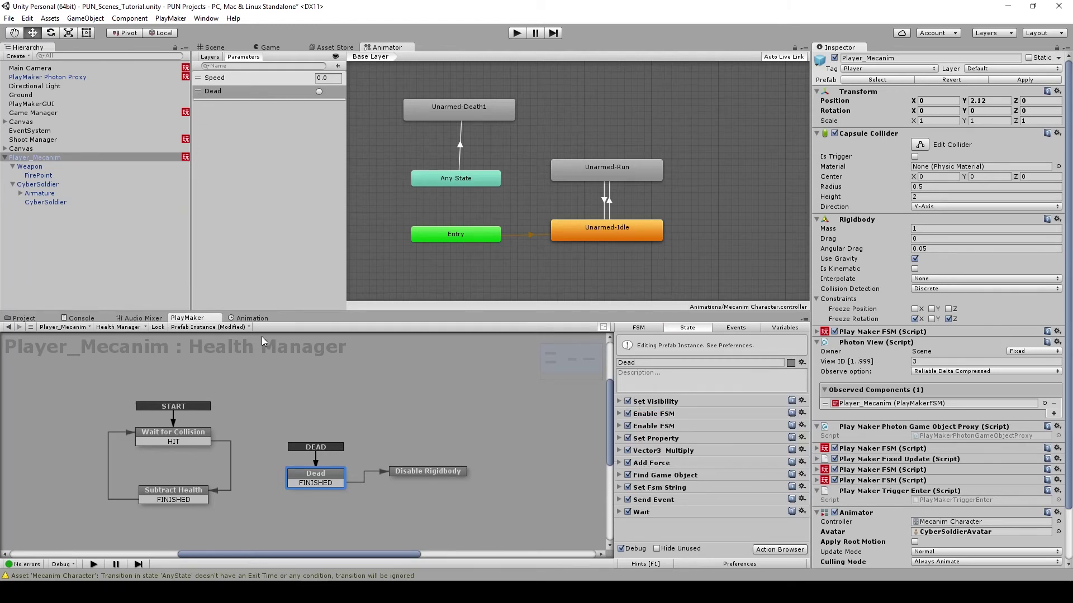
pyautogui.hotkey('ctrl', 's')
# - Disable Add Force and add a duplicate Set Visibility that hides the Weapon object
pyautogui.click(627, 463)
pyautogui.click(665, 402)
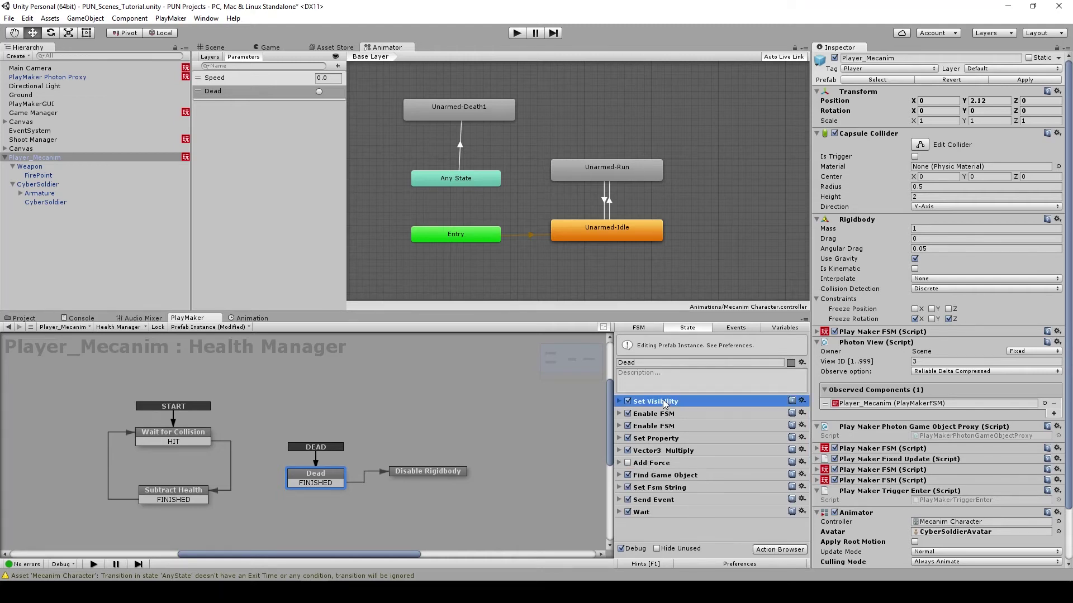
pyautogui.hotkey('ctrl', 'v')
pyautogui.click(619, 402)
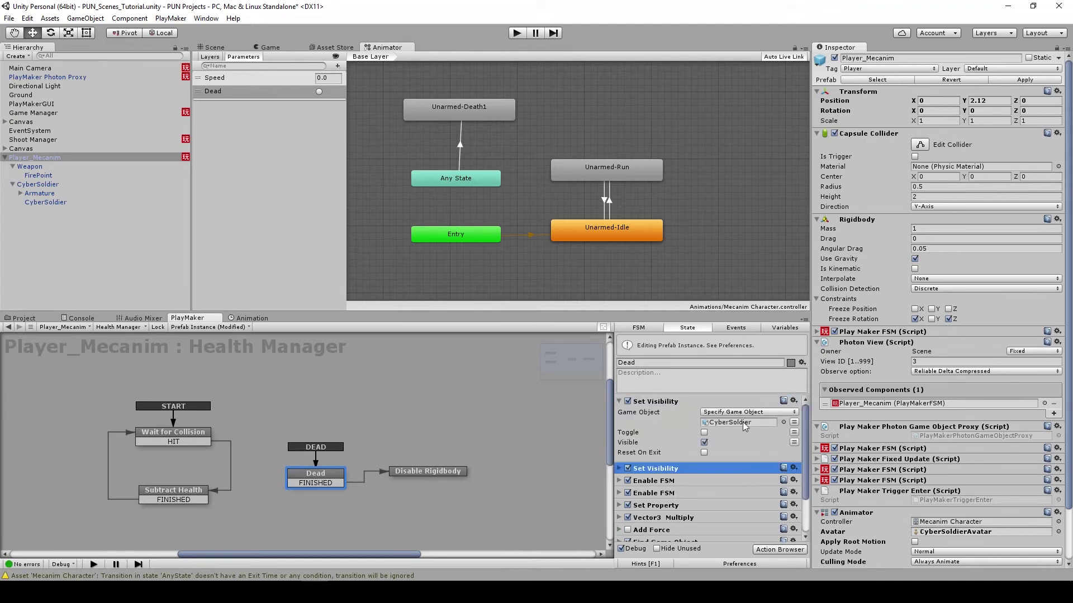
pyautogui.click(619, 401)
pyautogui.click(619, 414)
pyautogui.click(704, 455)
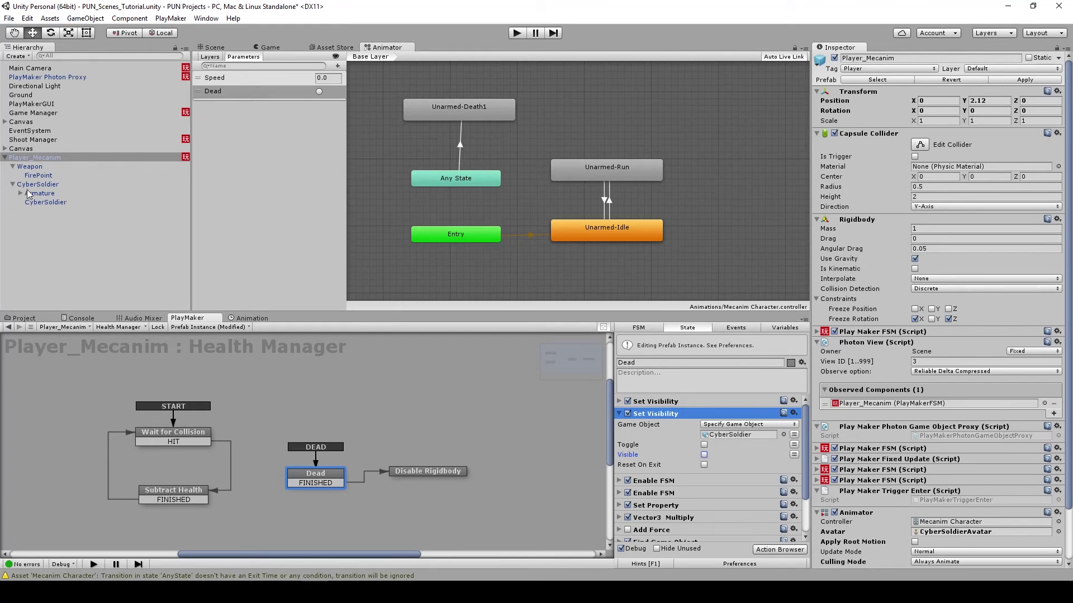
pyautogui.click(29, 167)
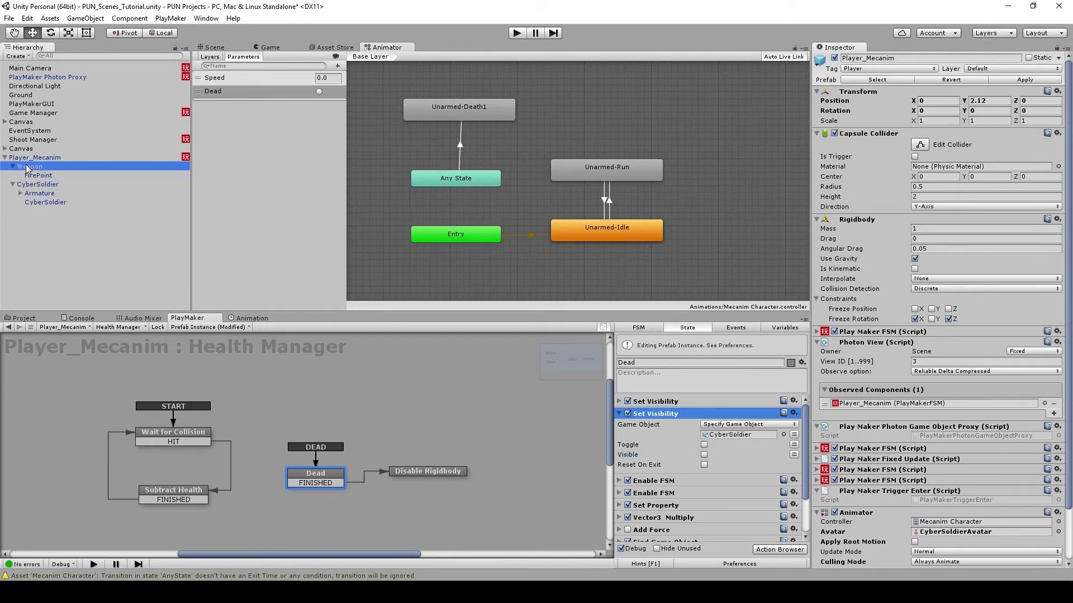
pyautogui.moveTo(27, 167); pyautogui.dragTo(722, 439)
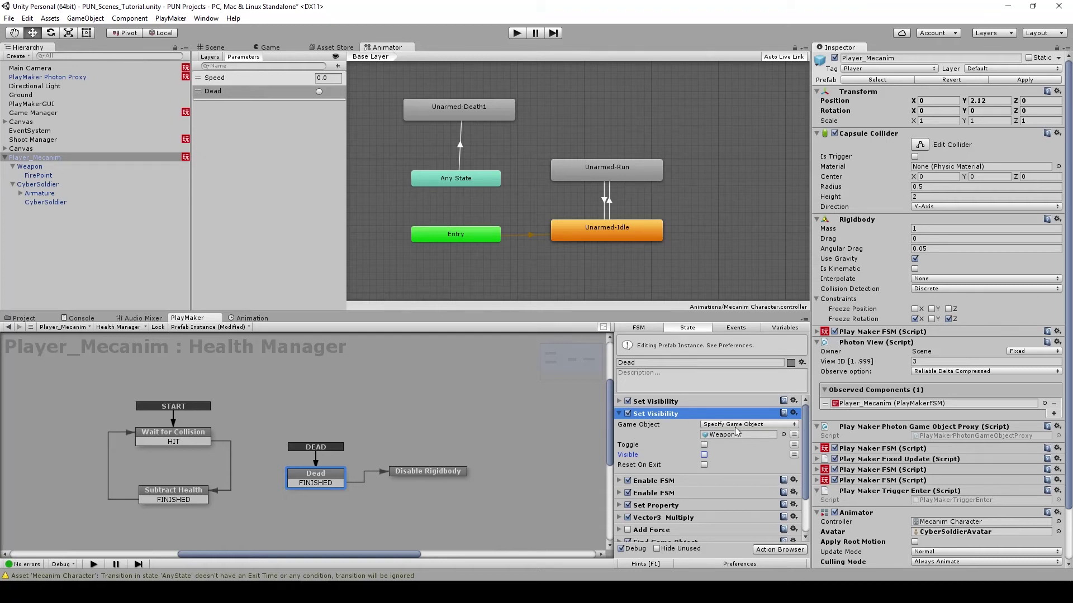
pyautogui.click(616, 414)
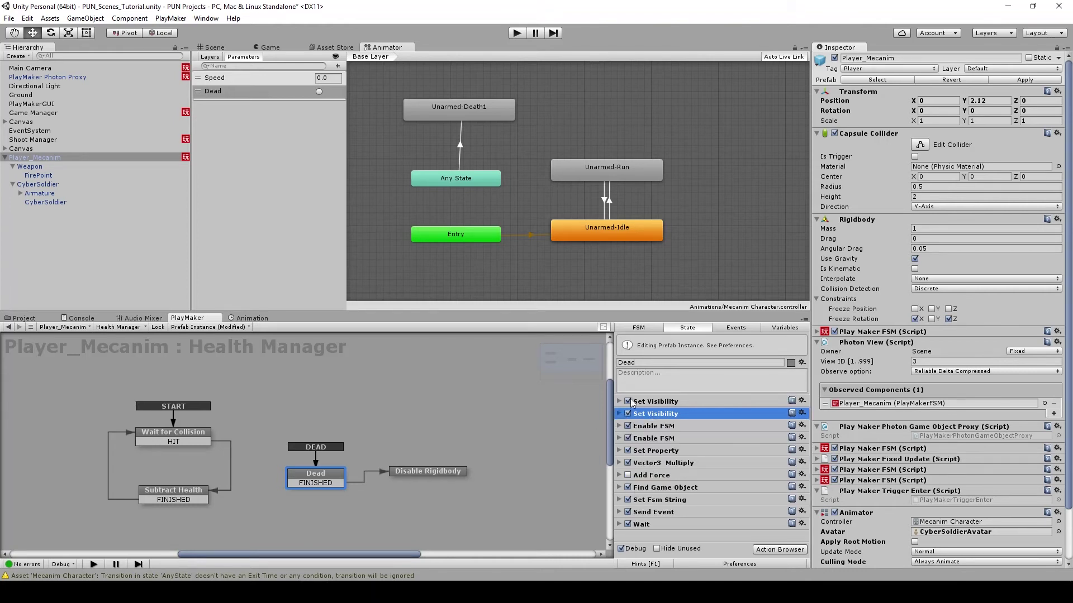
pyautogui.click(726, 538)
# - Add a Set Animator Trigger action below Add Force with its Trigger set to 'Dead'
pyautogui.click(780, 550)
pyautogui.write('set')
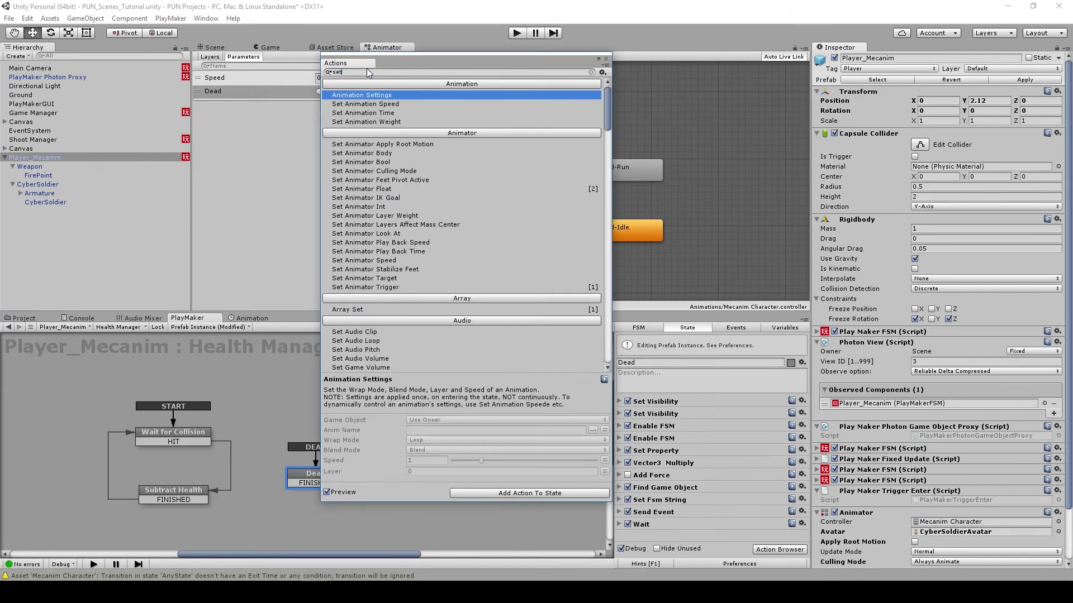
pyautogui.write(' animator')
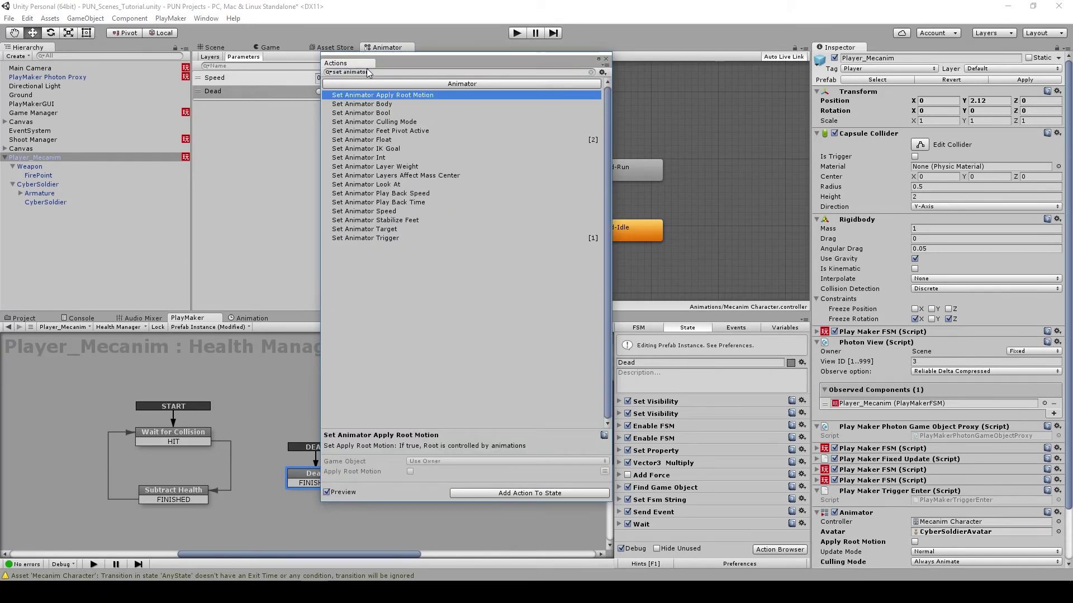
pyautogui.doubleClick(395, 238)
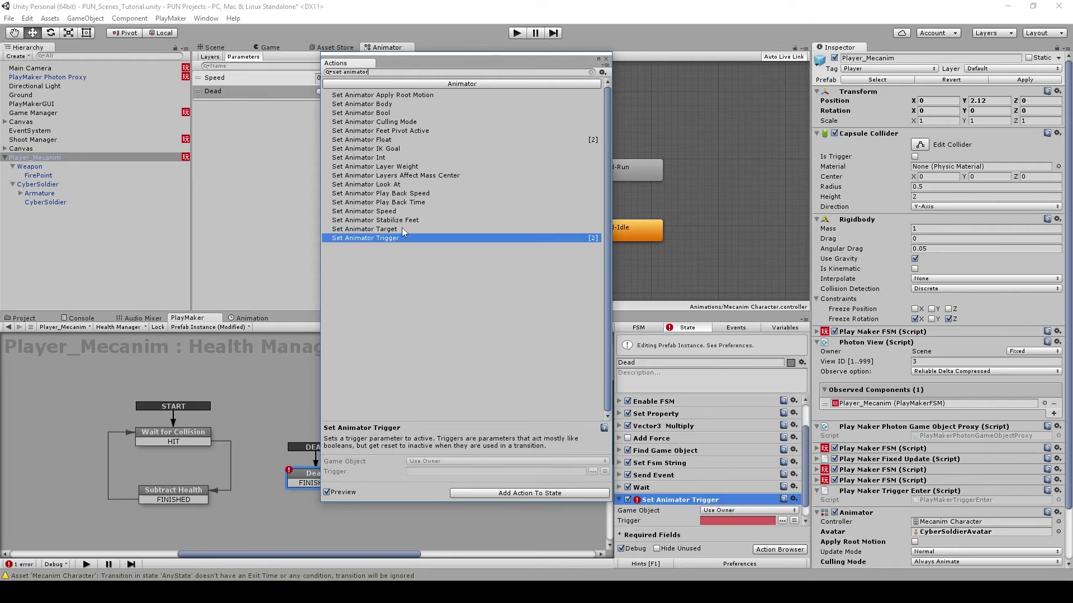
pyautogui.click(606, 60)
pyautogui.scroll(-1, 657, 488)
pyautogui.moveTo(657, 487); pyautogui.dragTo(655, 433)
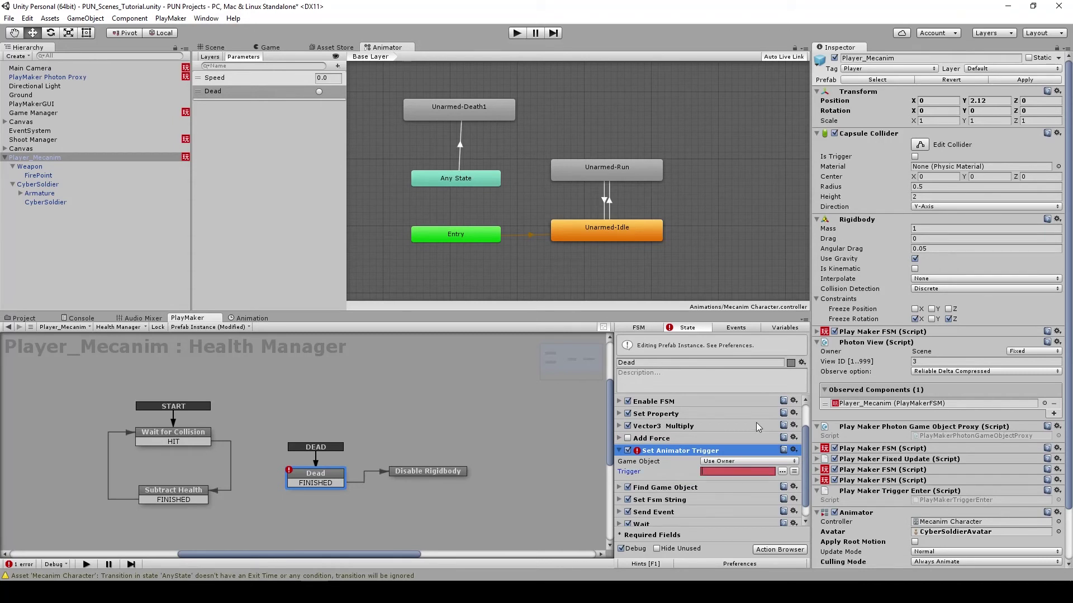
pyautogui.write('Dead')
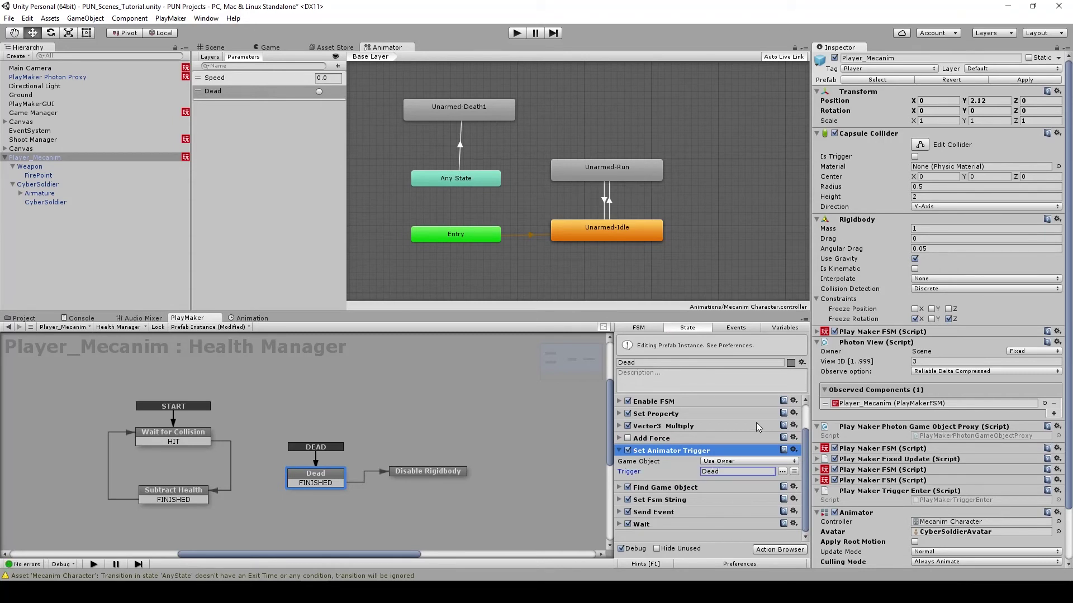
pyautogui.click(619, 451)
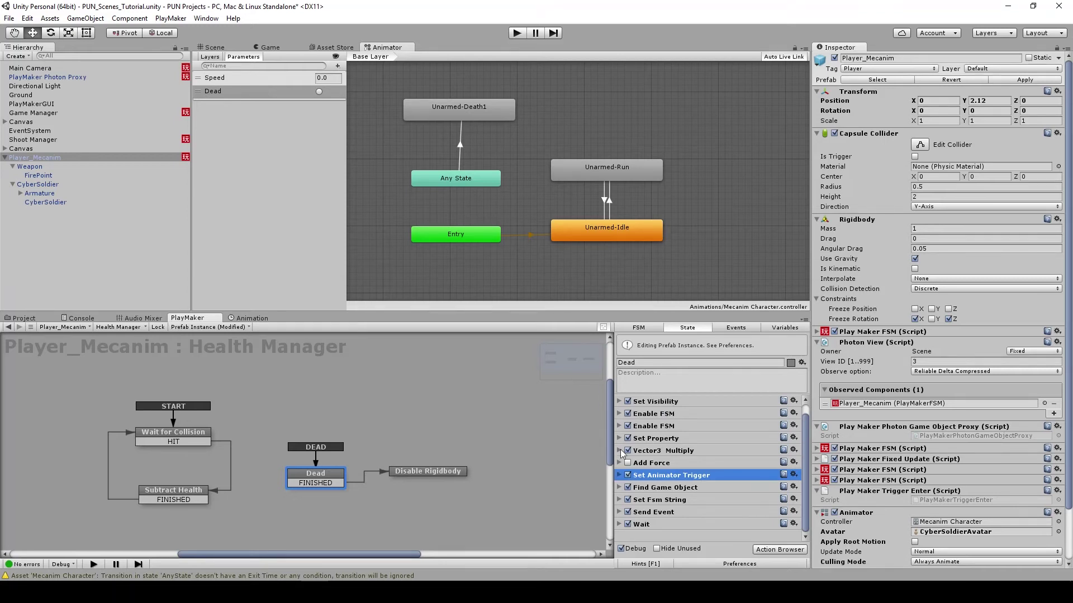
pyautogui.click(9, 17)
# - Save the scene and apply Player_Mecanim's instance changes to its prefab
pyautogui.click(26, 56)
pyautogui.click(51, 159)
pyautogui.click(33, 140)
pyautogui.click(28, 157)
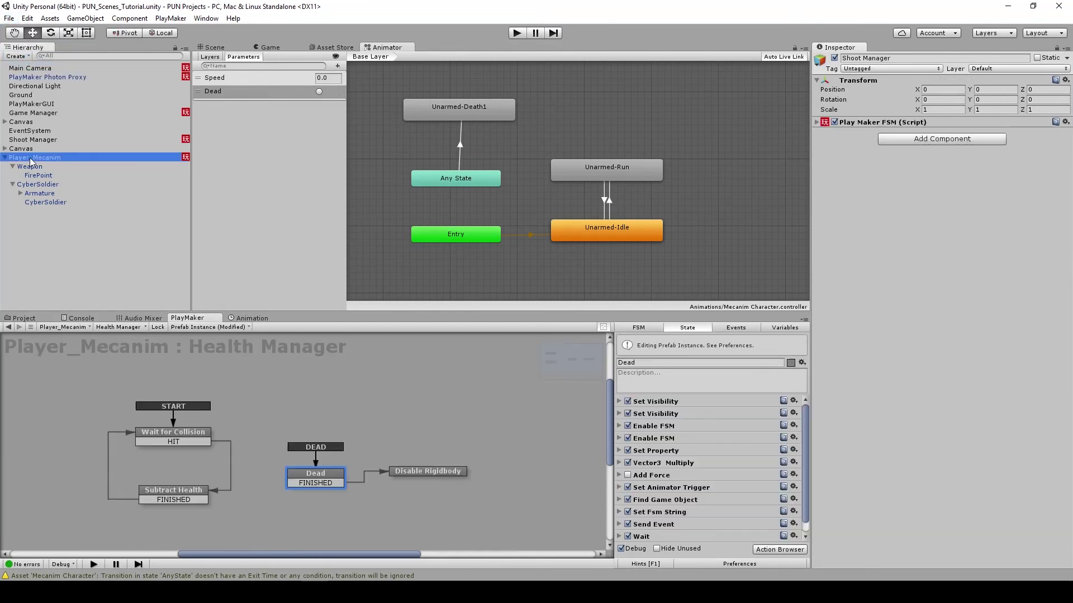
pyautogui.click(1023, 80)
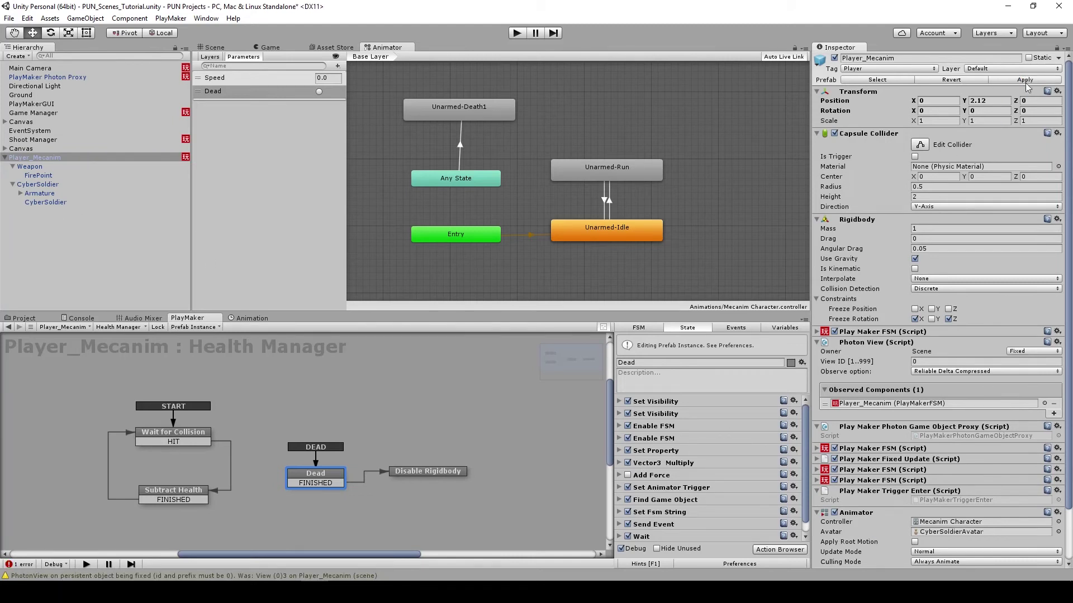
# - Delete the Player_Mecanim instance from the scene, then save the scene and project
pyautogui.click(60, 244)
pyautogui.click(45, 158)
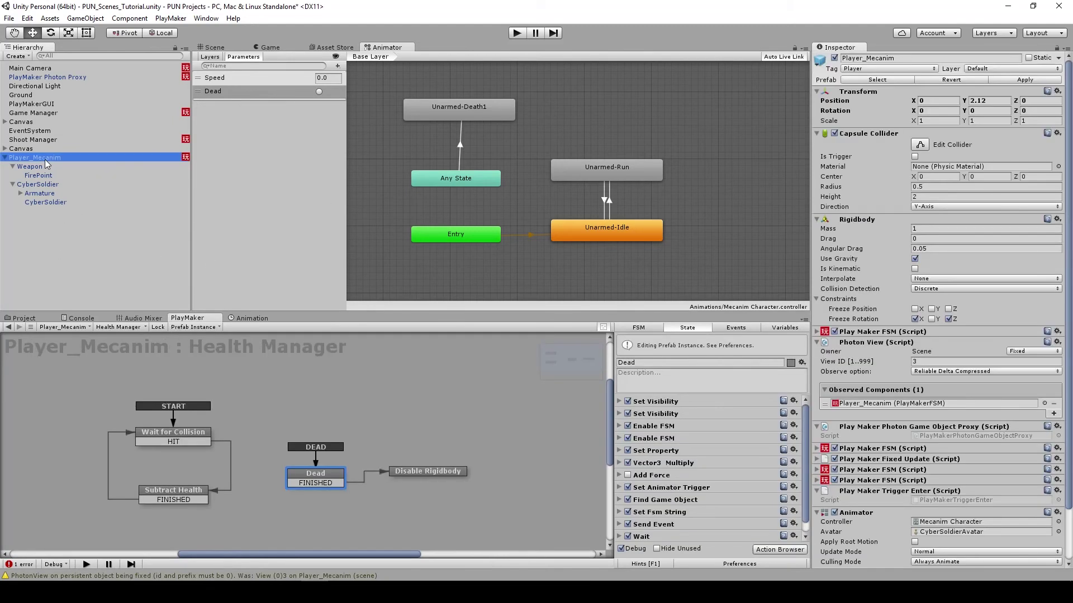
pyautogui.press('Delete')
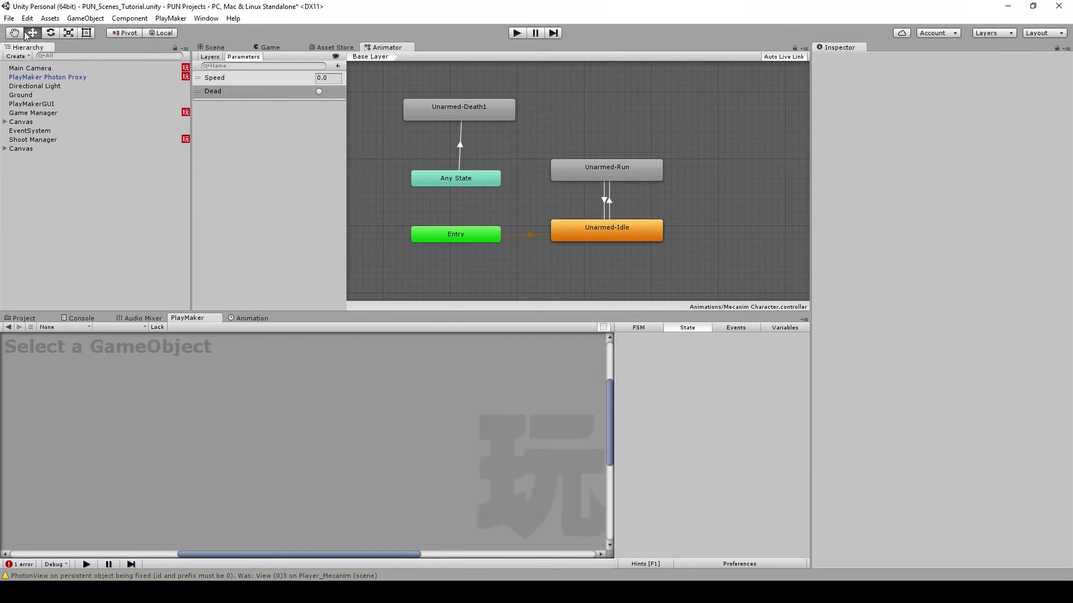
pyautogui.hotkey('ctrl', 's')
pyautogui.click(9, 18)
pyautogui.click(40, 114)
# - Select the Game Manager's Spawn Player state machine and its Spawn Player state
pyautogui.click(223, 48)
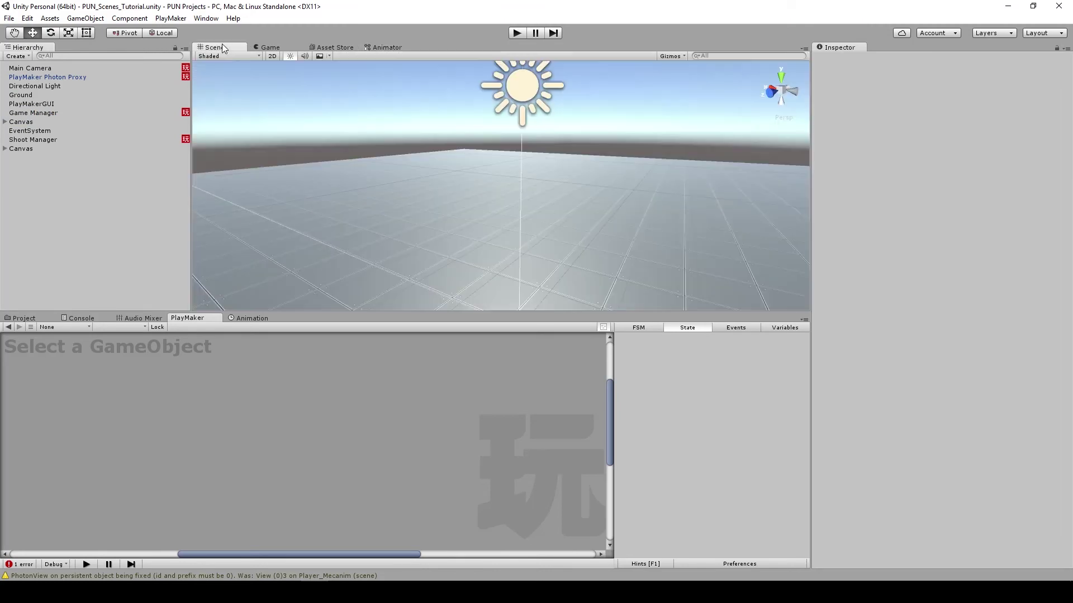
pyautogui.click(27, 113)
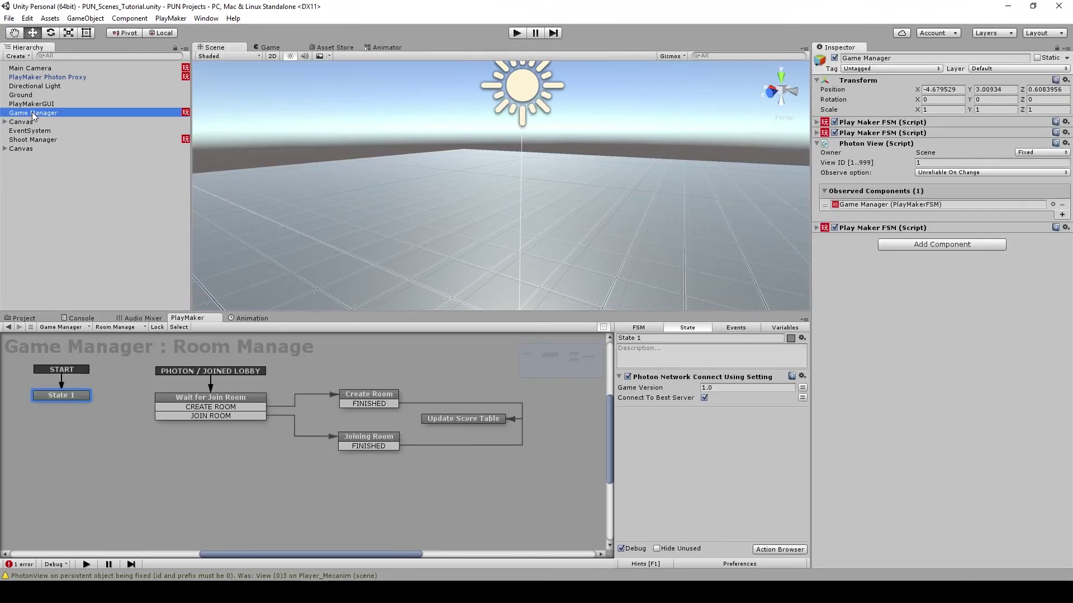
pyautogui.click(135, 329)
pyautogui.click(168, 369)
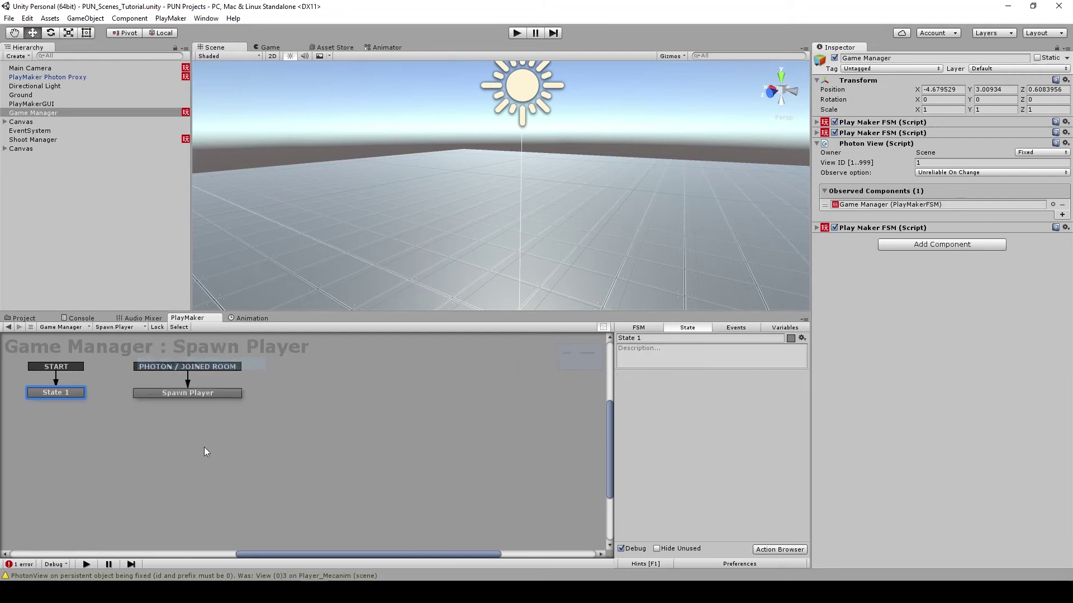
pyautogui.click(200, 396)
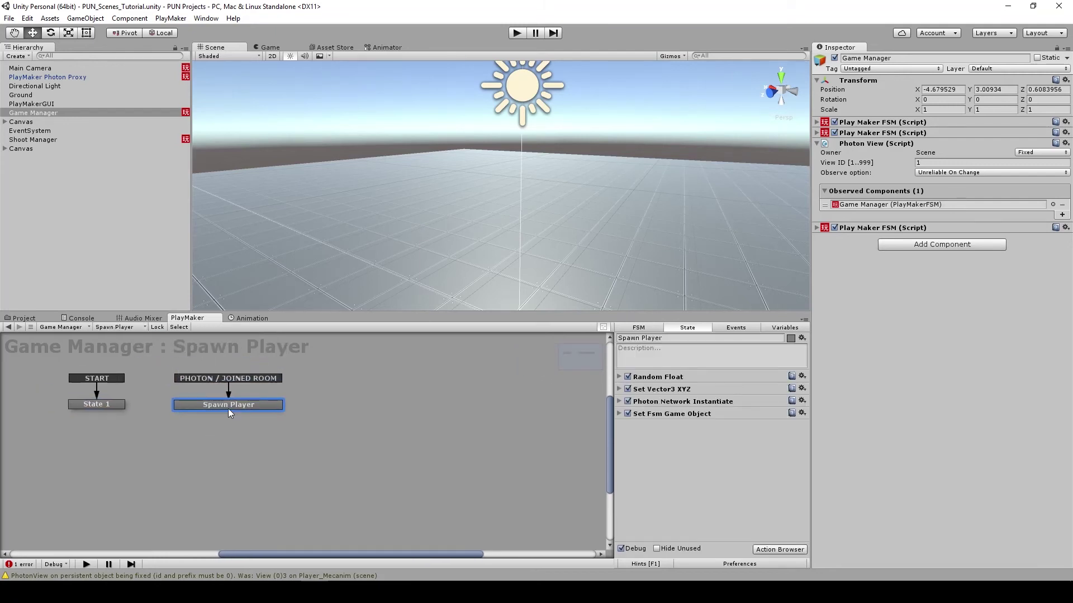
# - Set Photon Network Instantiate's Game Object to the Player_Mecanim prefab and save the scene
pyautogui.click(619, 402)
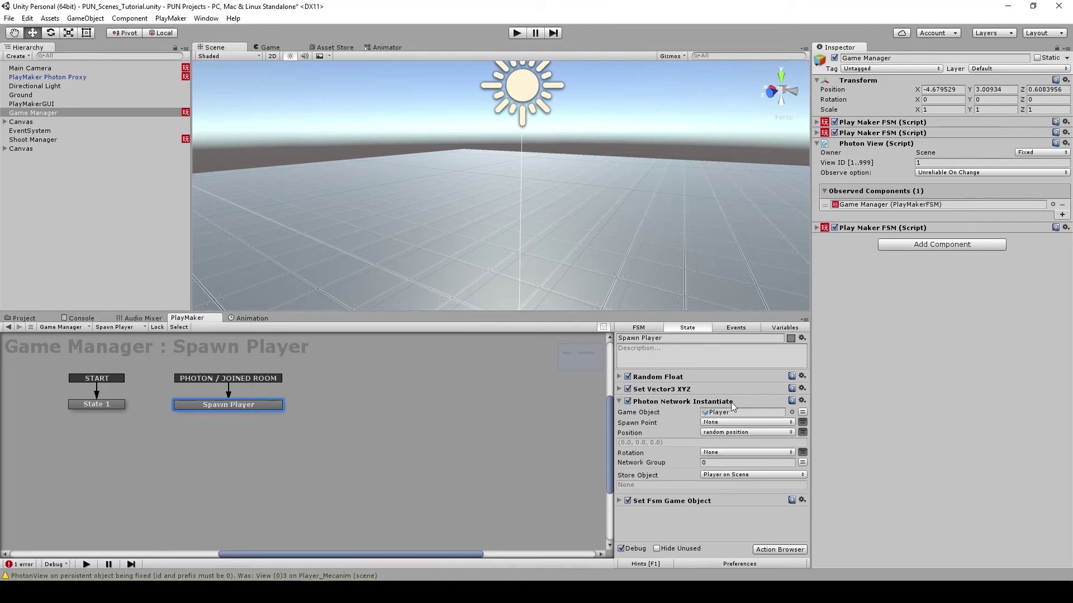
pyautogui.click(791, 412)
pyautogui.click(417, 150)
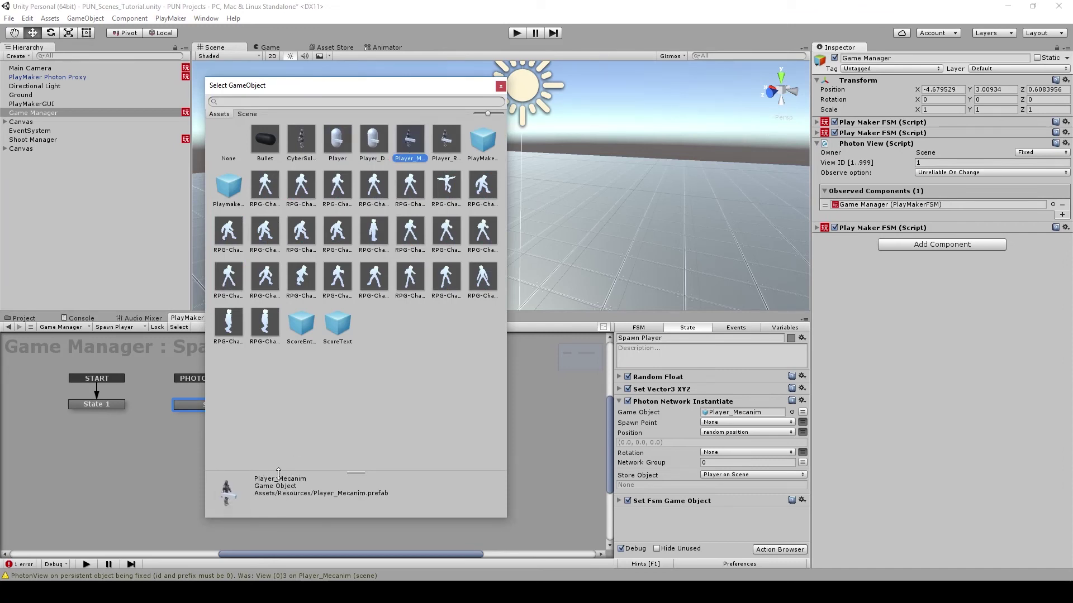
pyautogui.doubleClick(410, 143)
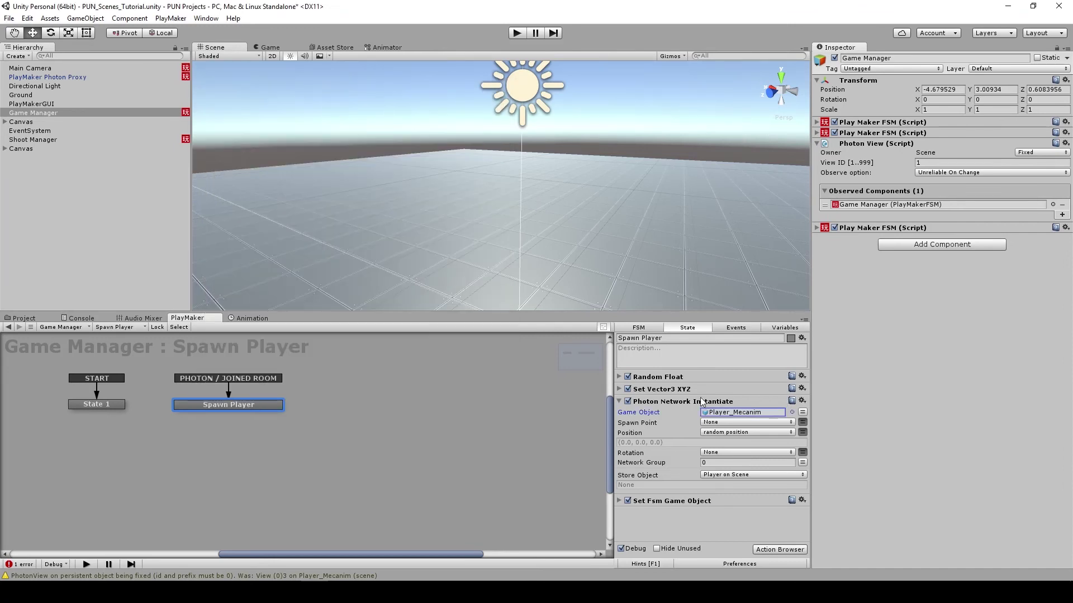
pyautogui.click(621, 403)
pyautogui.click(10, 20)
pyautogui.click(35, 59)
pyautogui.click(9, 19)
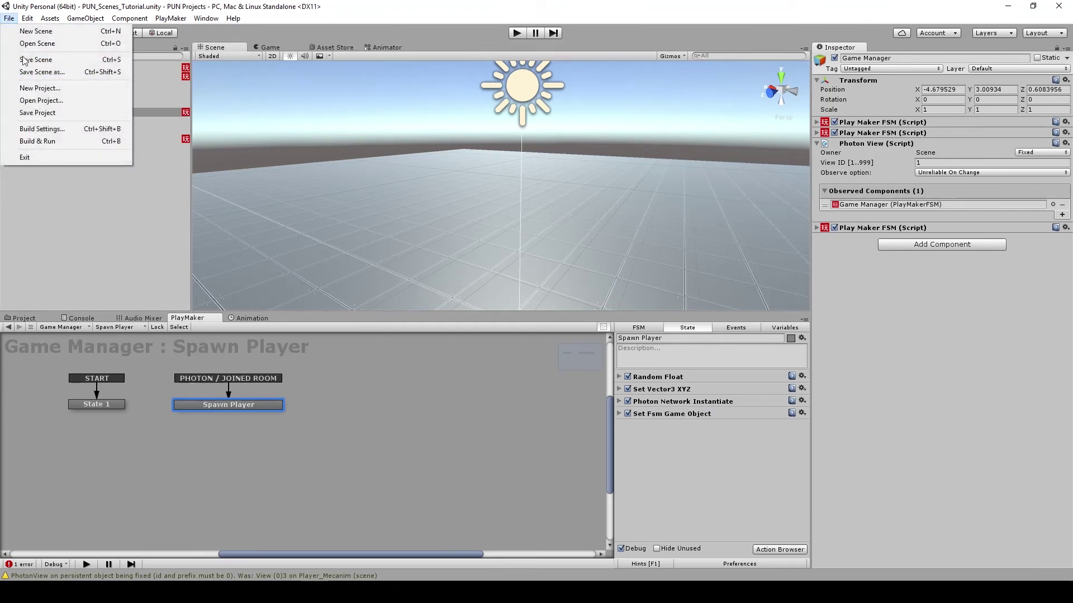
pyautogui.click(41, 113)
pyautogui.click(9, 18)
pyautogui.click(512, 34)
pyautogui.click(515, 33)
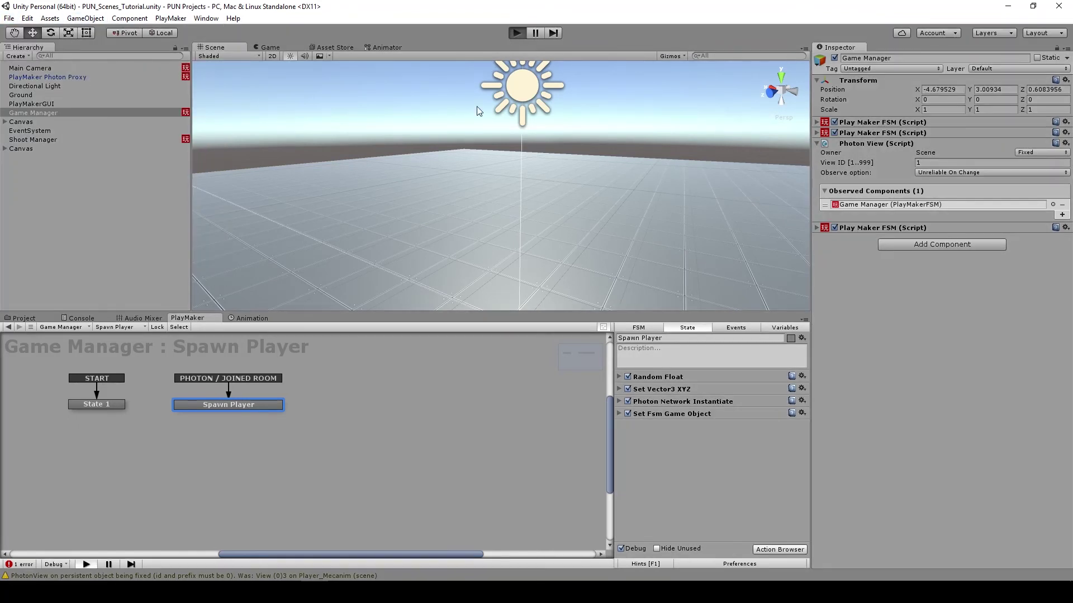
pyautogui.click(593, 274)
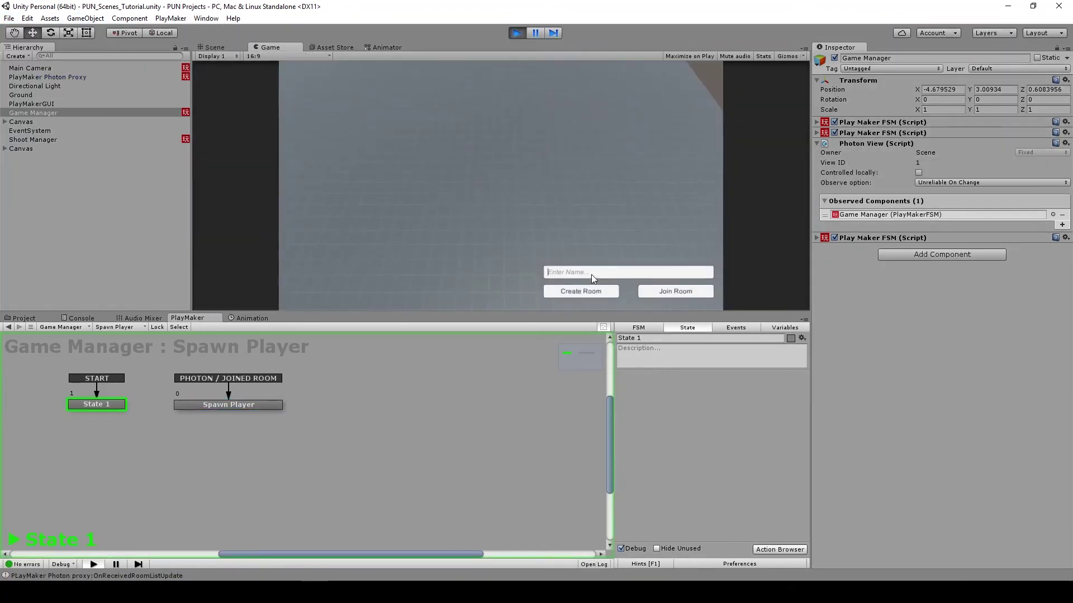
pyautogui.write('Romi')
pyautogui.click(610, 293)
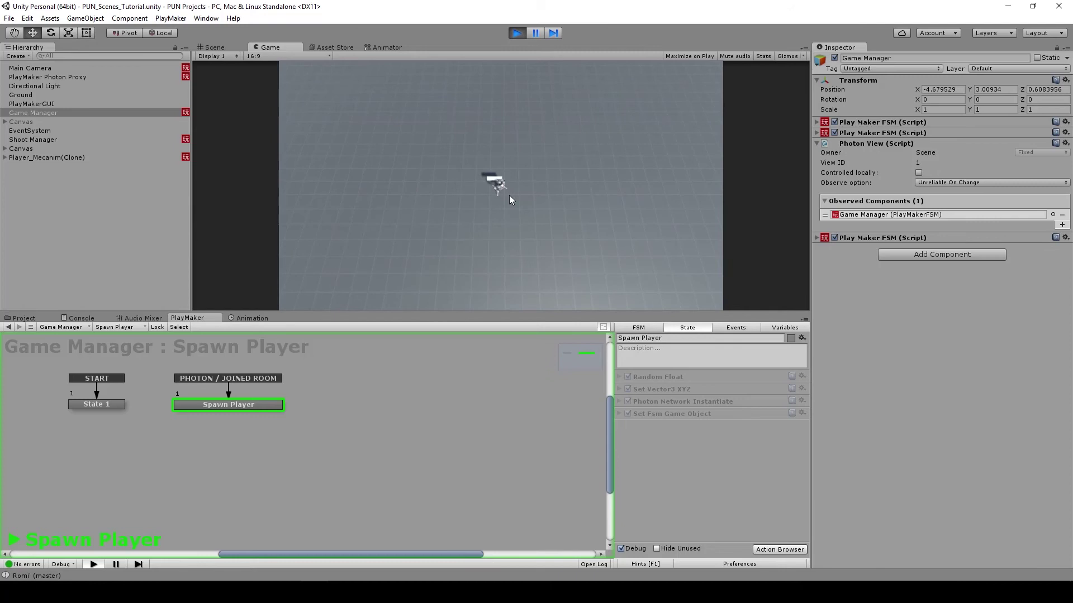
pyautogui.click(532, 184)
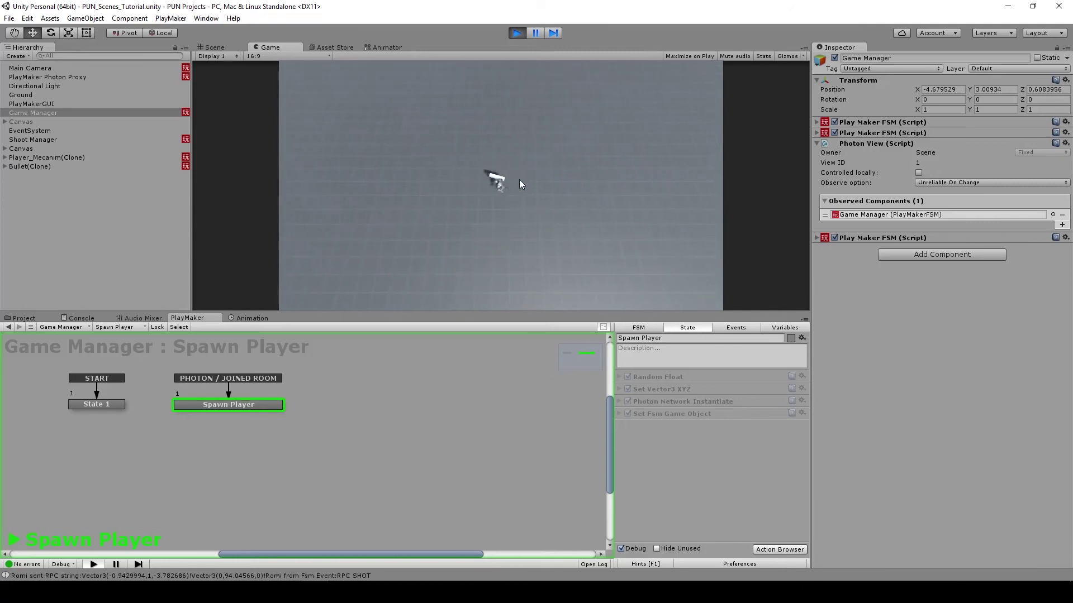
pyautogui.click(517, 32)
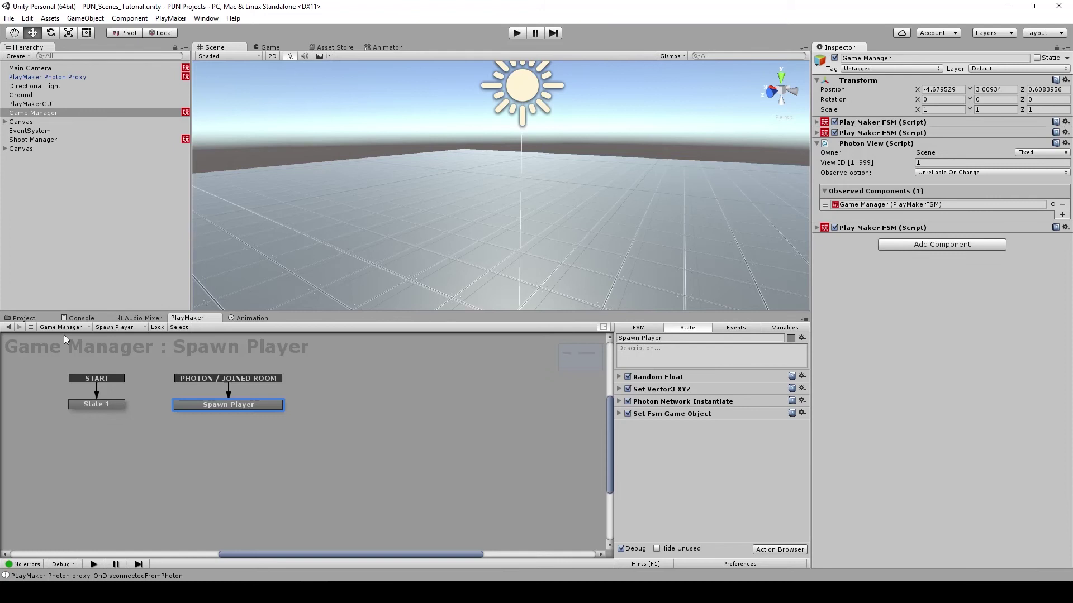
# - Open the Resources folder and select the Player_Mecanim prefab
pyautogui.click(29, 319)
pyautogui.click(14, 517)
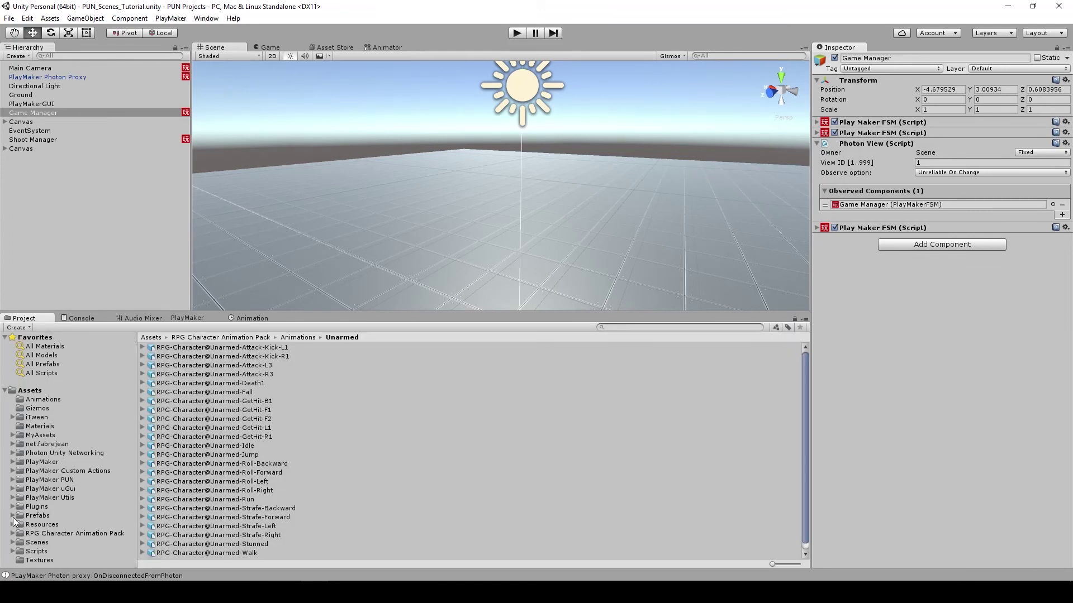
pyautogui.click(38, 516)
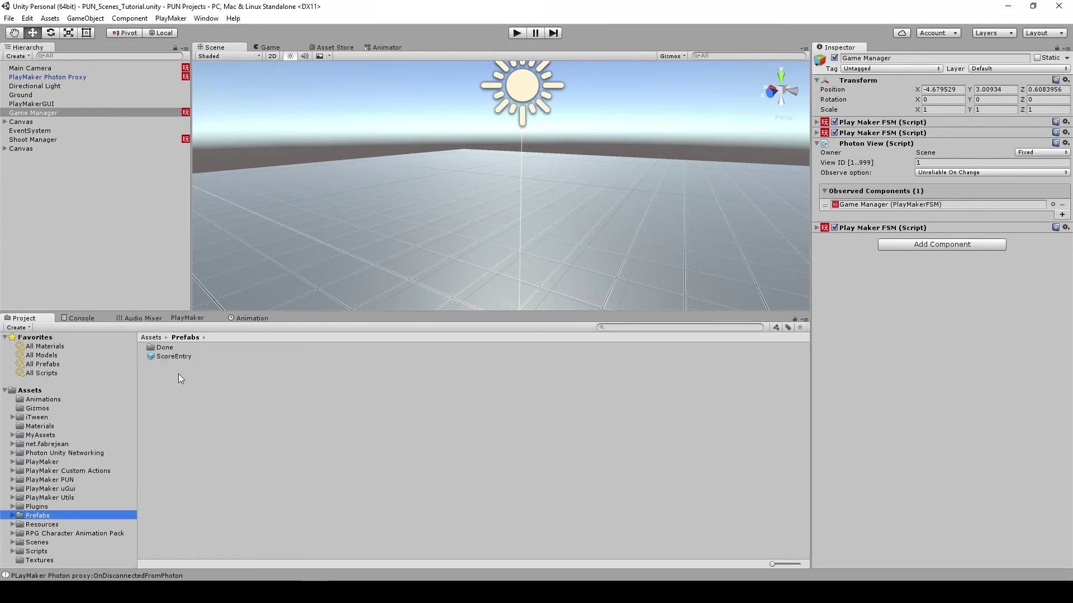
pyautogui.click(42, 525)
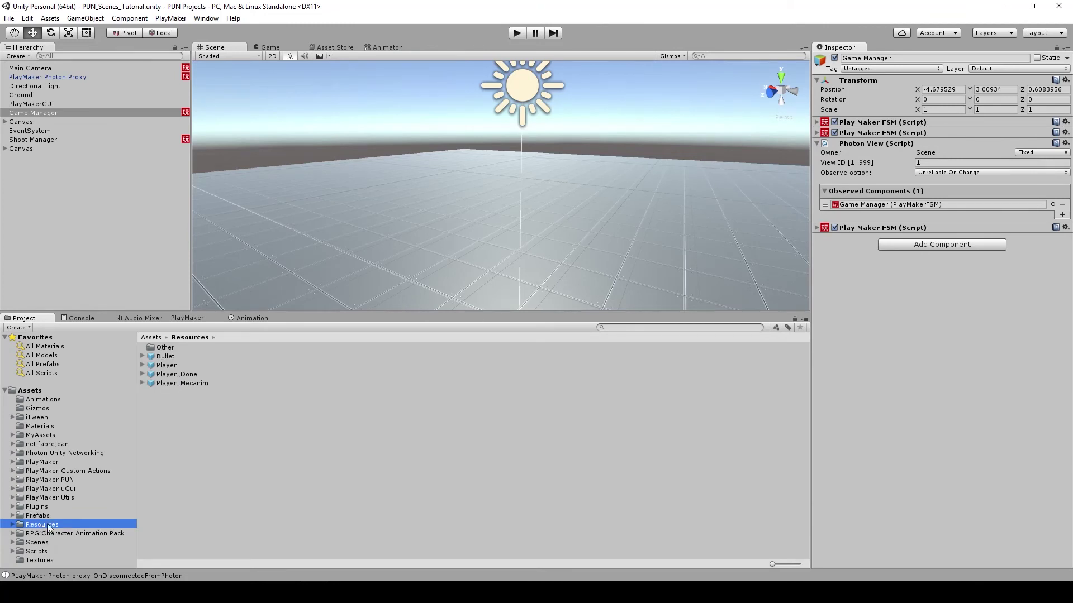
pyautogui.click(179, 384)
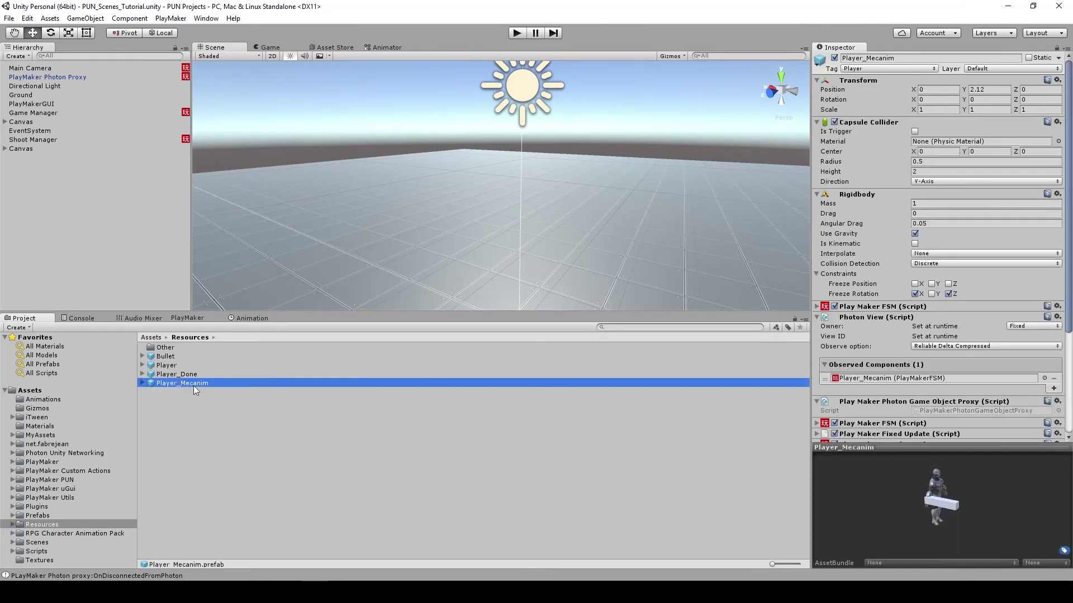
# - Add a Photon Animator View component found by searching 'photon'
pyautogui.scroll(-5, 900, 349)
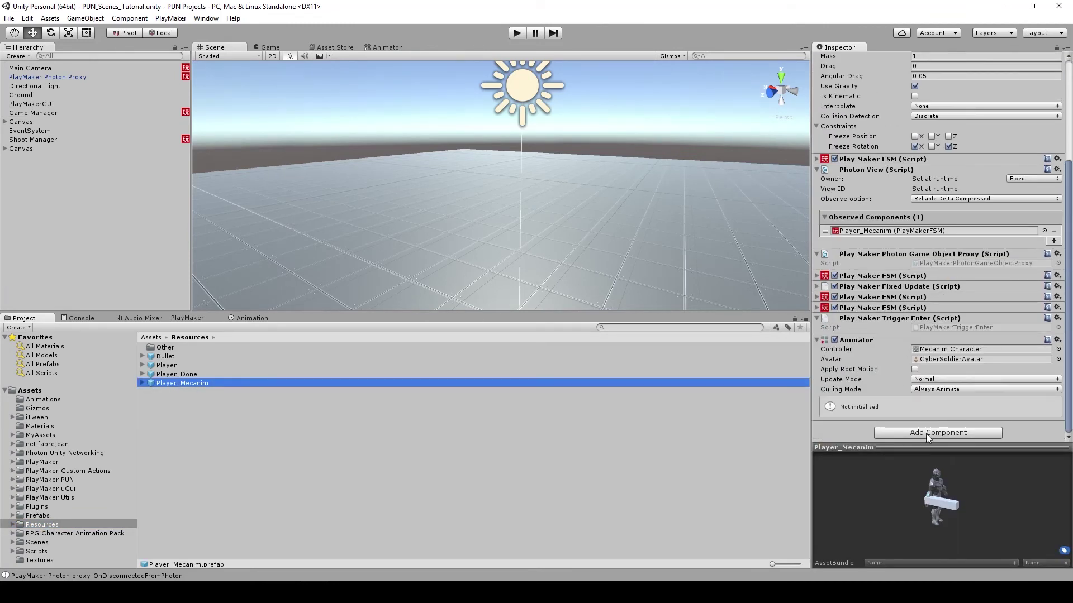
pyautogui.click(926, 433)
pyautogui.write('photon')
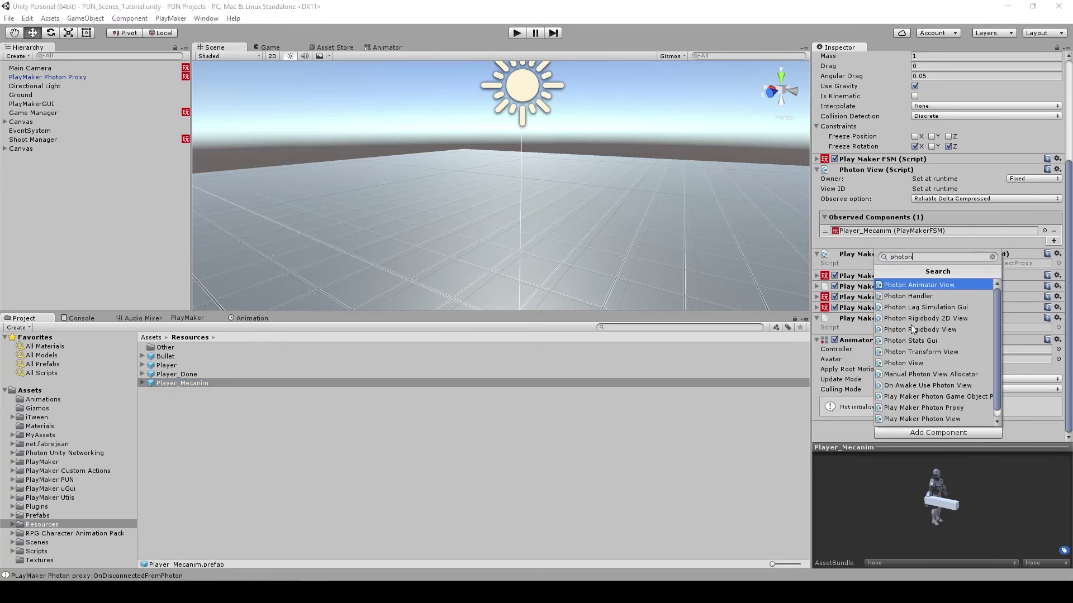
pyautogui.click(920, 285)
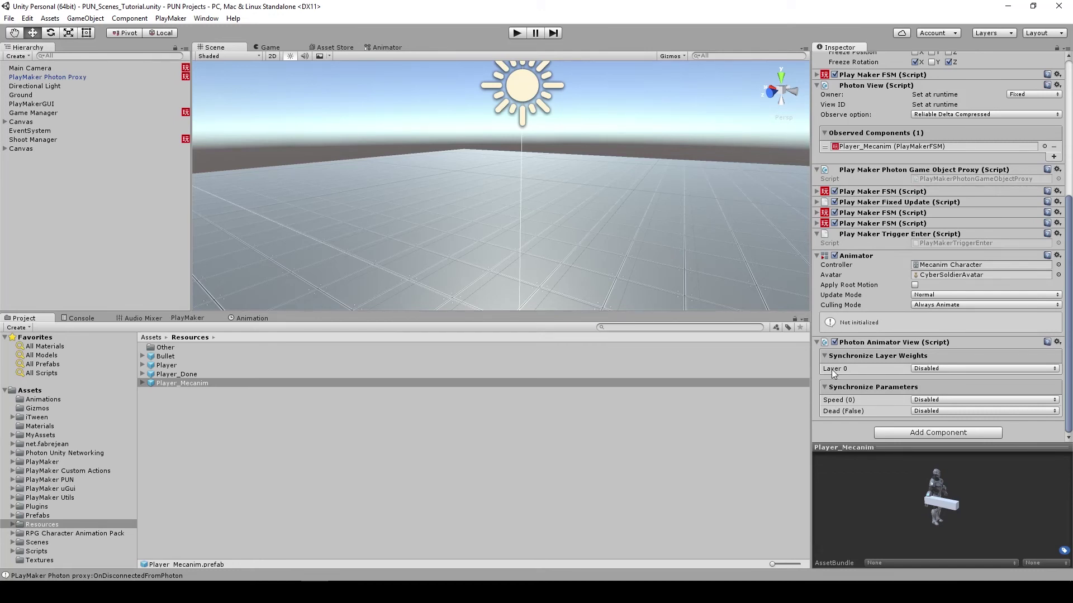
pyautogui.click(383, 47)
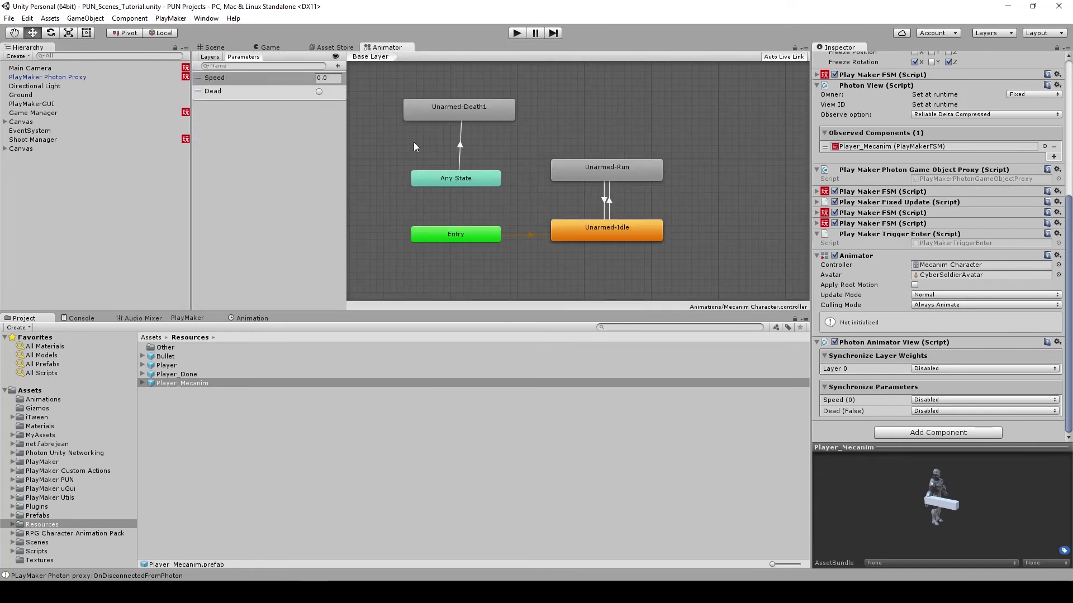
# - Check the animator's layers and parameters, then reselect the Player_Mecanim prefab in Resources
pyautogui.click(210, 57)
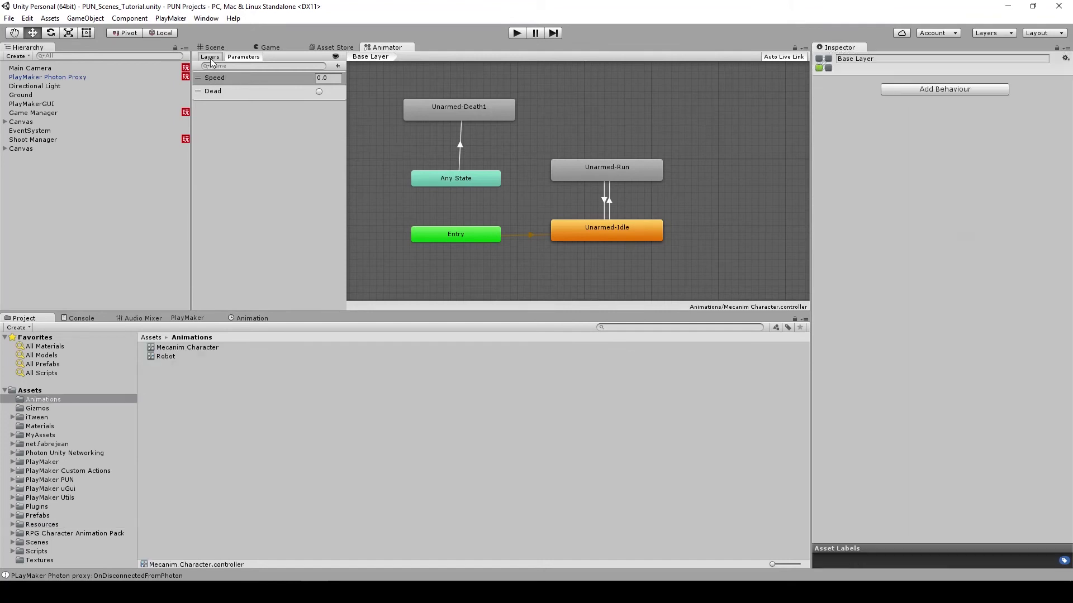
pyautogui.click(243, 58)
pyautogui.click(42, 525)
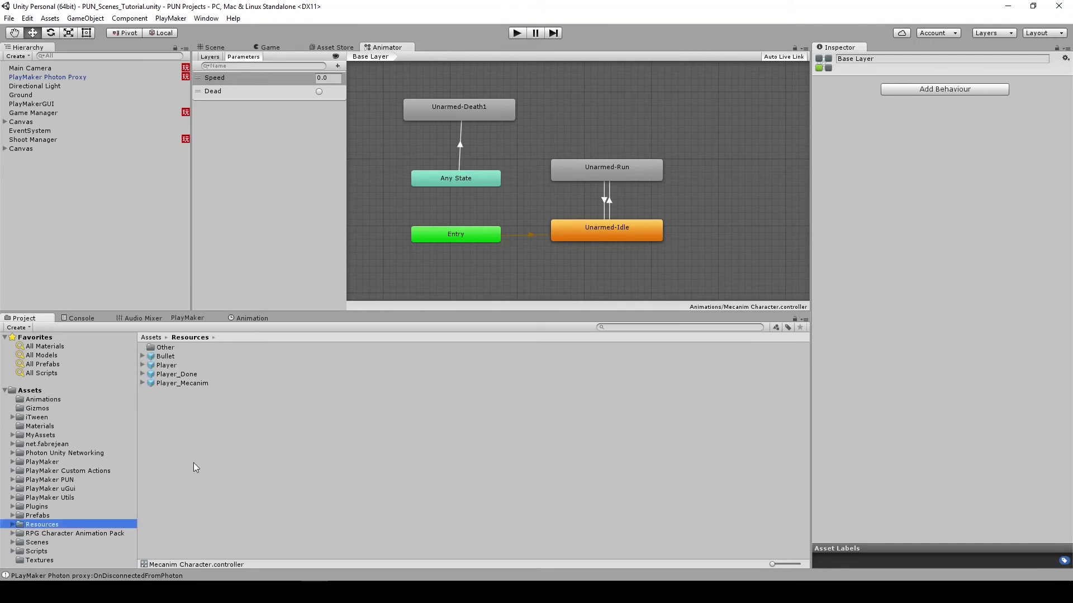
pyautogui.click(179, 384)
pyautogui.scroll(-8, 964, 326)
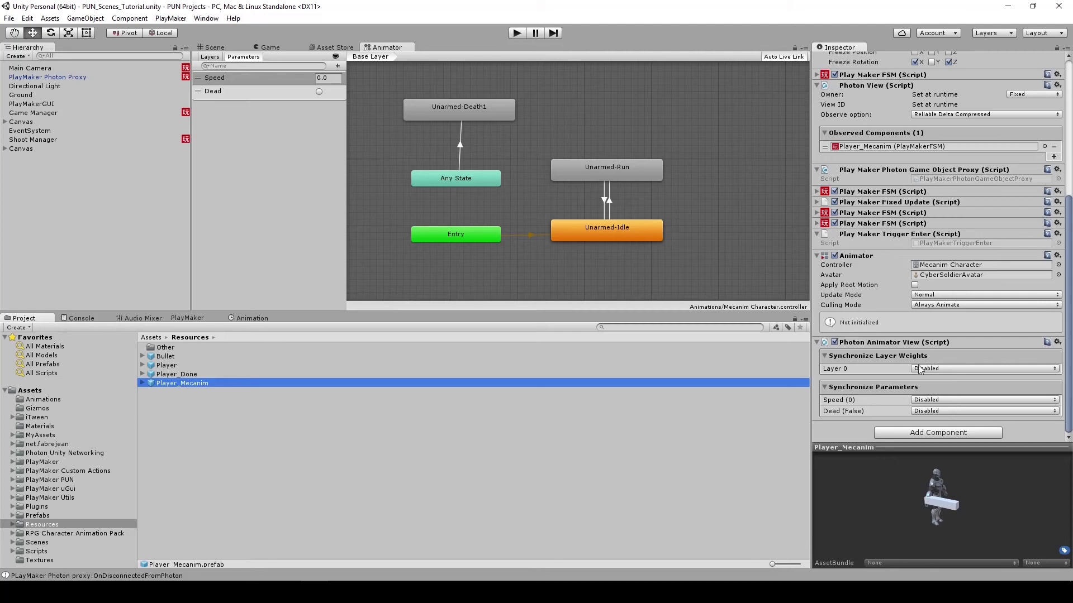
# - Set Speed to Continuous and Dead to Discrete in the Photon Animator View
pyautogui.click(929, 401)
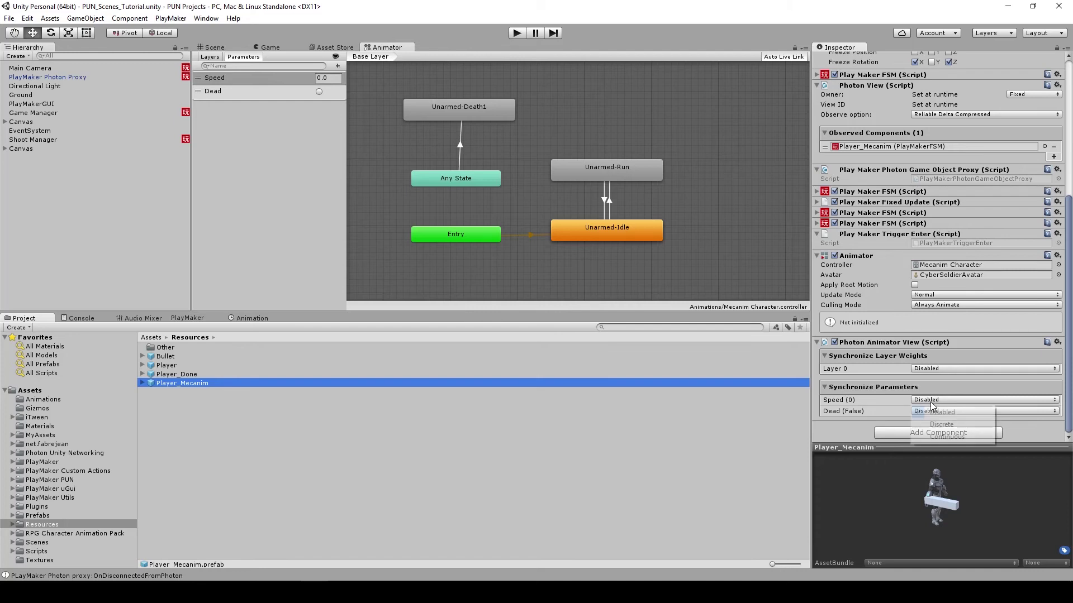
pyautogui.click(931, 437)
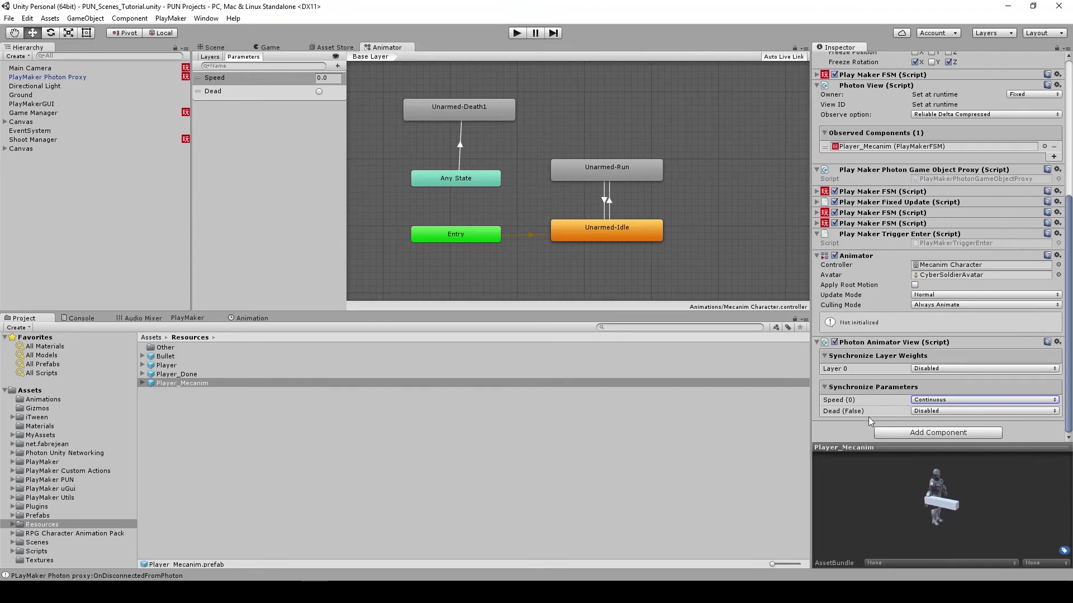
pyautogui.click(927, 411)
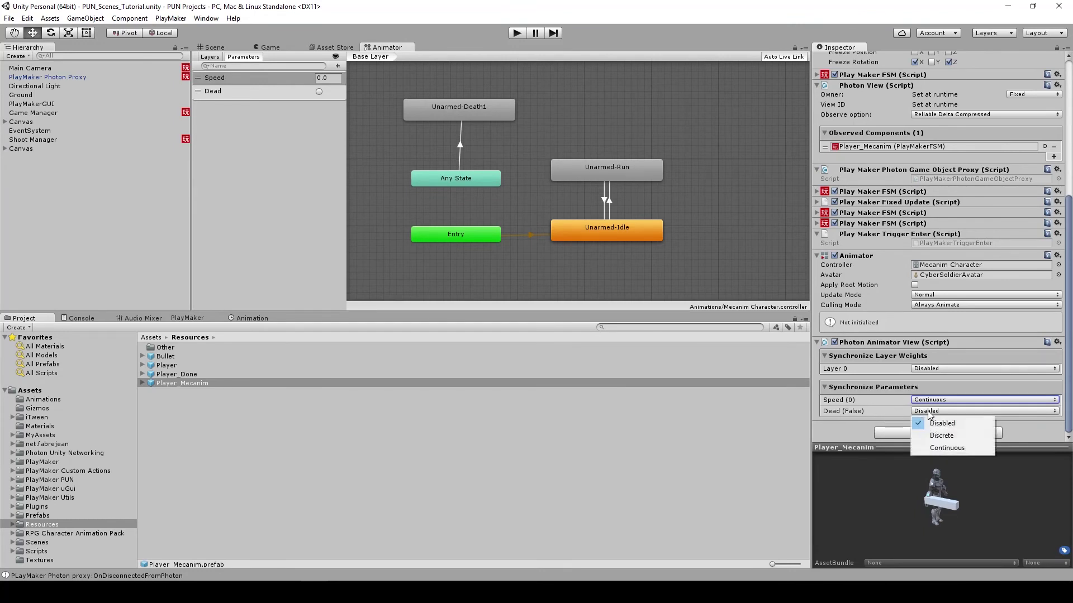
pyautogui.click(944, 436)
pyautogui.scroll(-1, 919, 409)
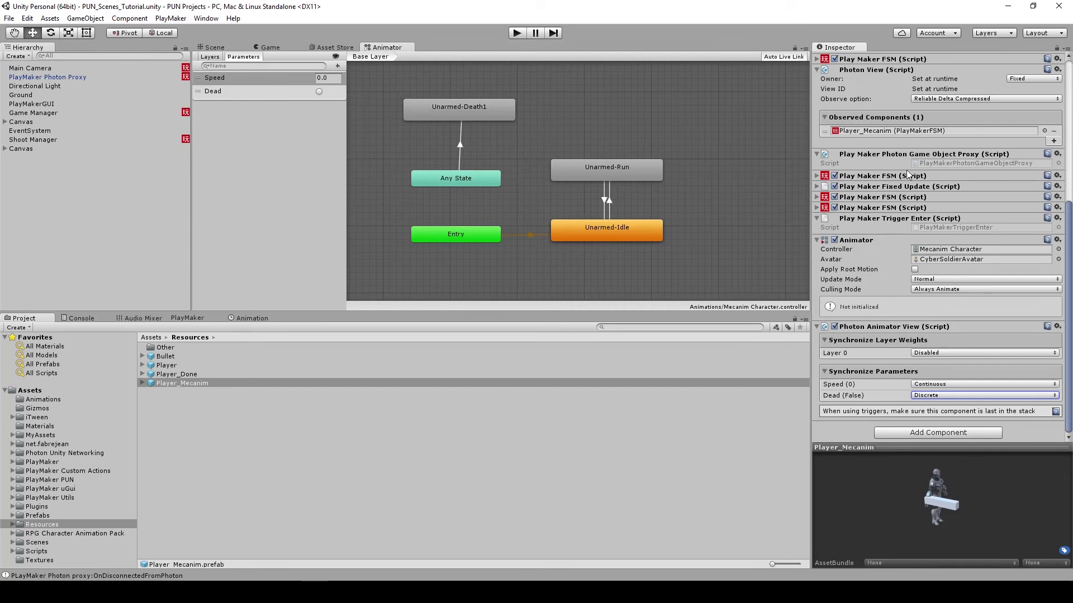
pyautogui.scroll(3, 906, 170)
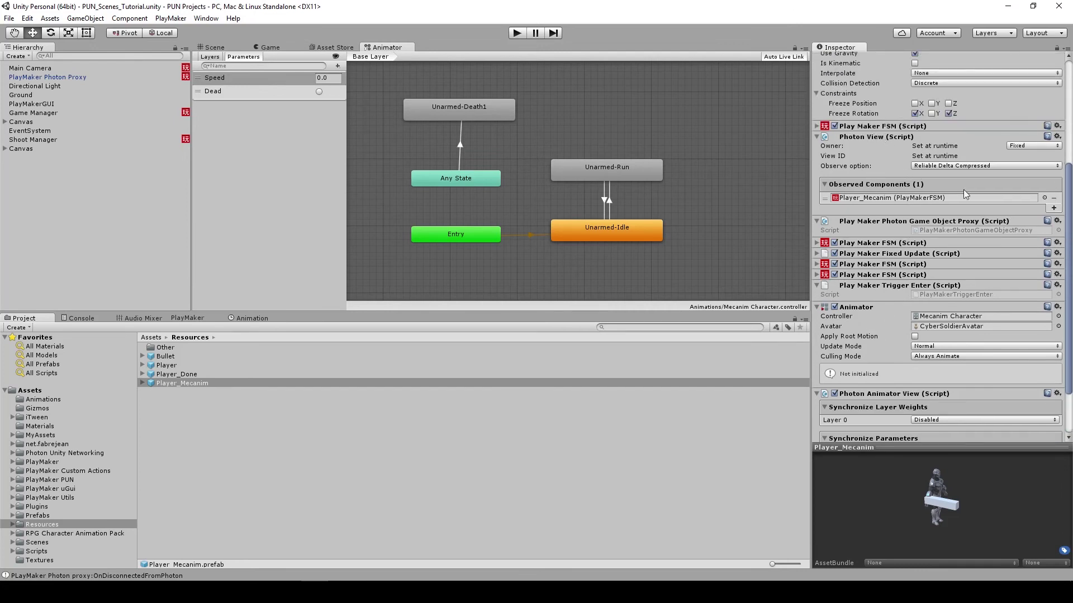
# - Add a second Observed Components slot and drag the Photon Animator View into it
pyautogui.click(1053, 207)
pyautogui.scroll(-3, 884, 391)
pyautogui.scroll(-1, 883, 387)
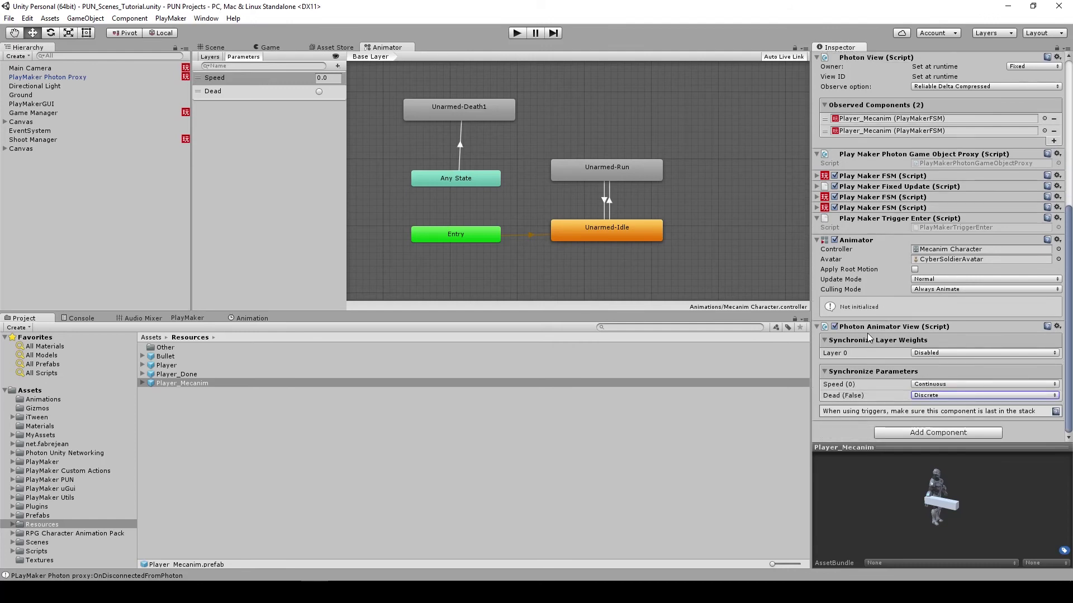
pyautogui.moveTo(867, 330); pyautogui.dragTo(890, 134)
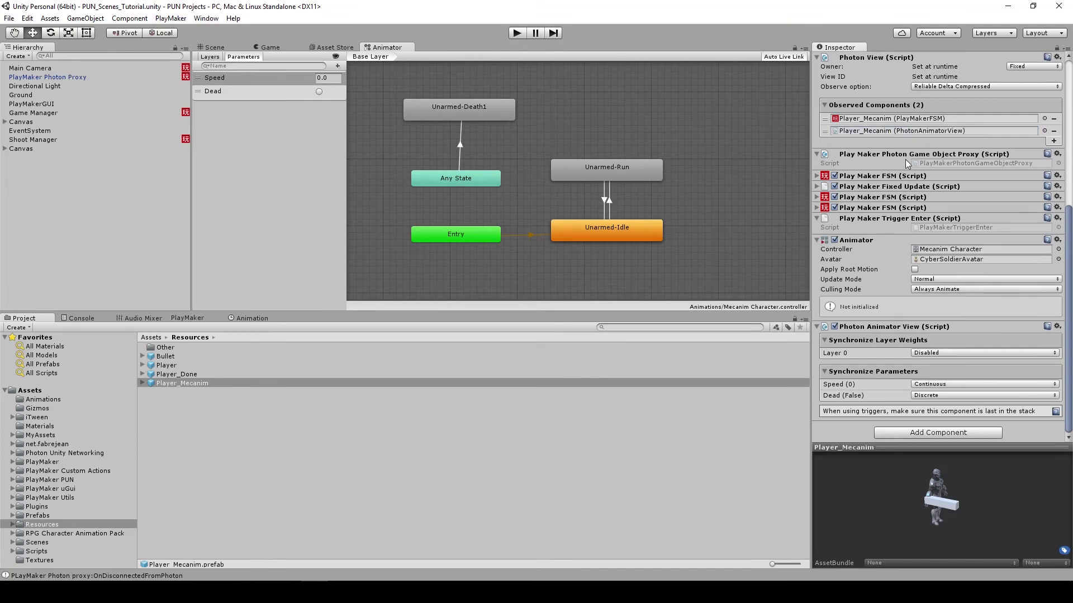
pyautogui.scroll(3, 907, 163)
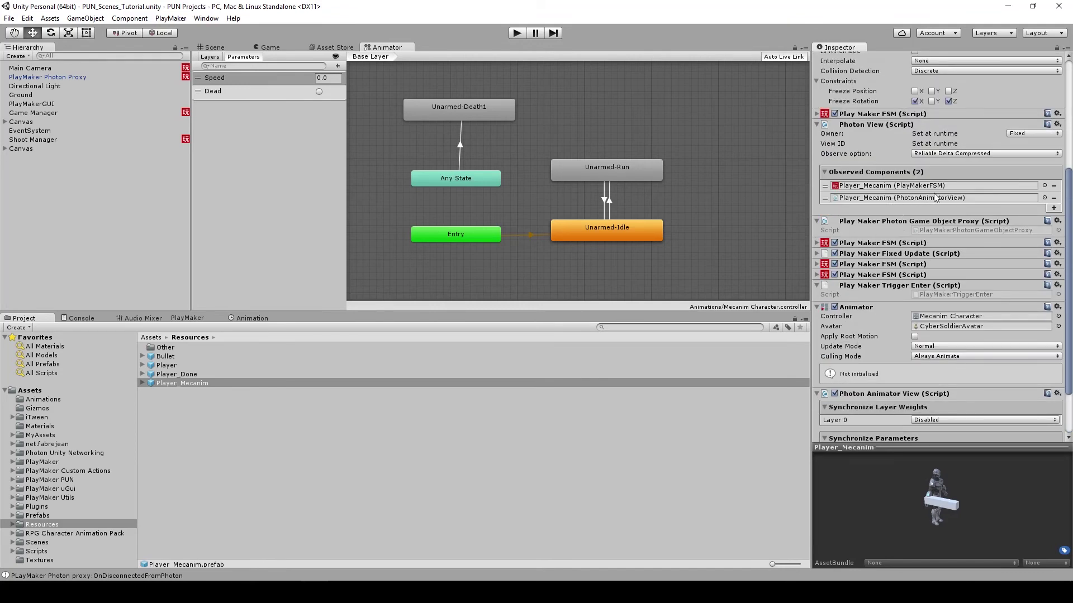
pyautogui.scroll(-3, 883, 342)
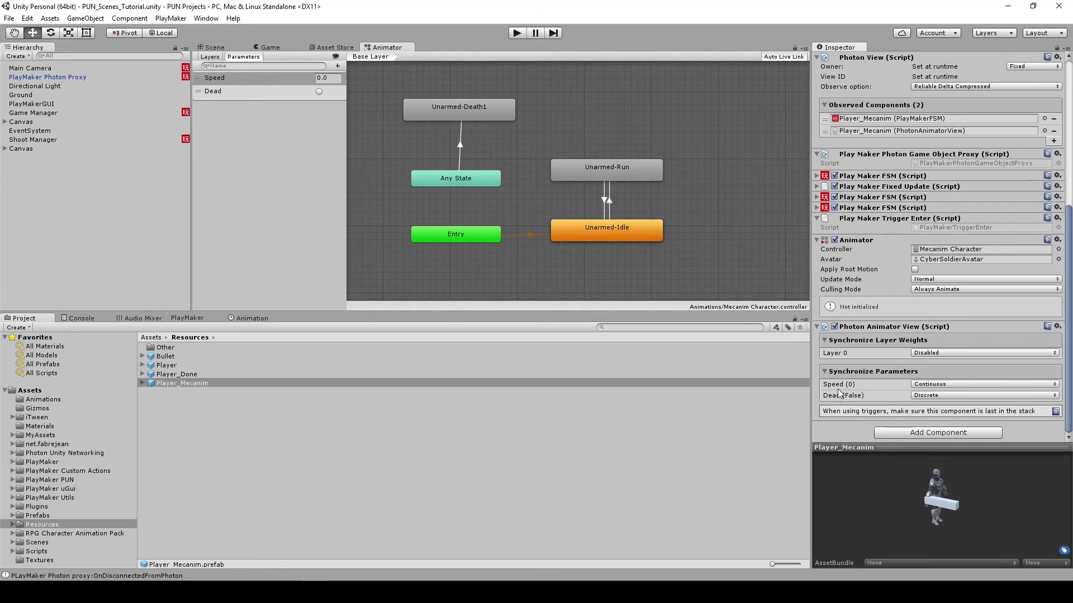
pyautogui.click(824, 371)
pyautogui.click(824, 411)
# - Save the project from the File menu
pyautogui.click(26, 18)
pyautogui.moveTo(9, 18)
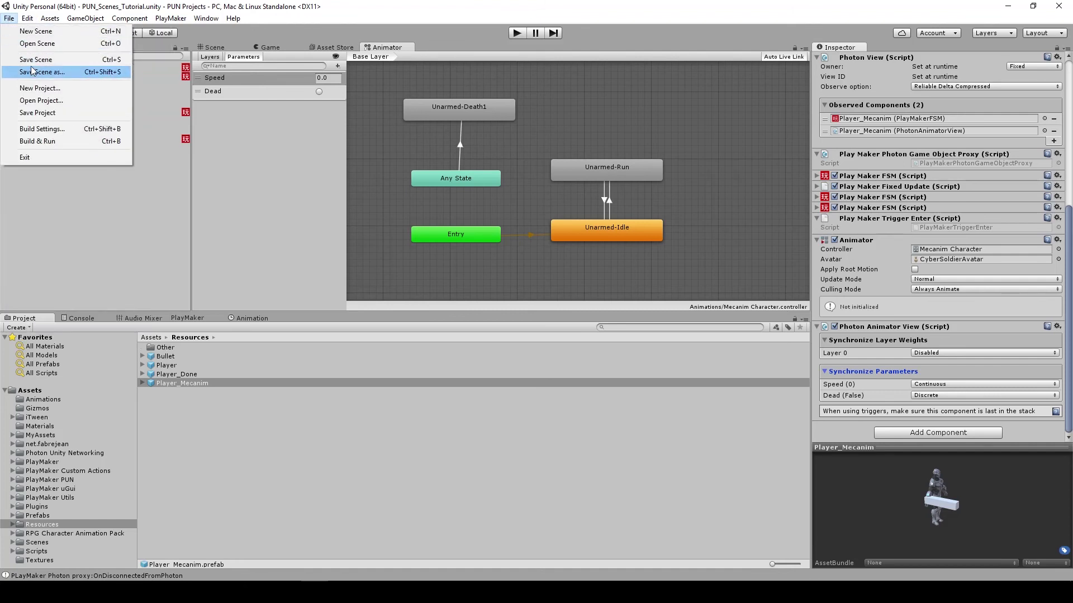
pyautogui.click(46, 113)
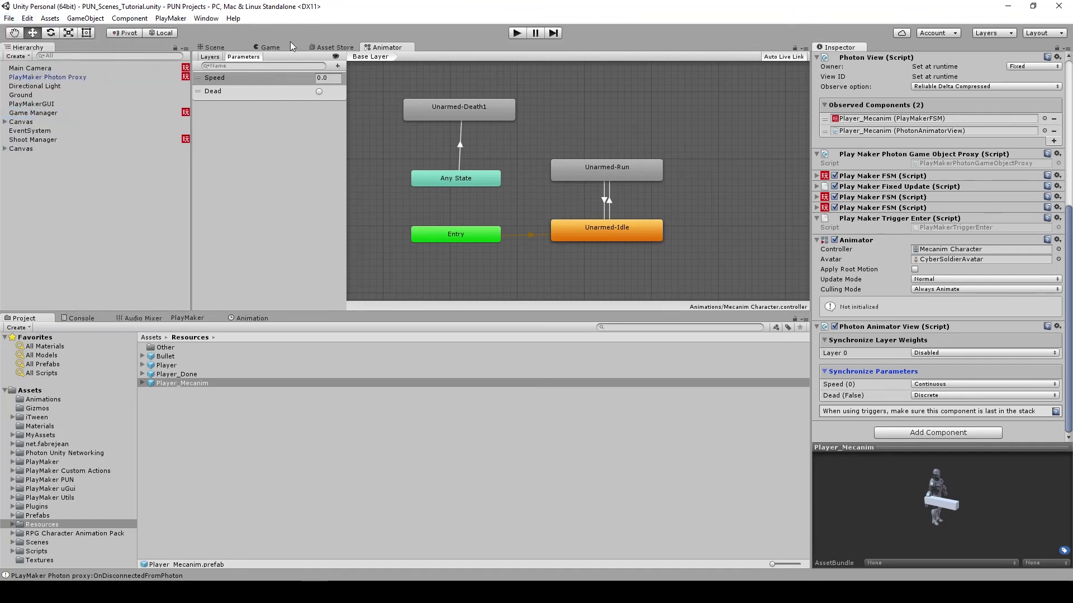
pyautogui.click(216, 48)
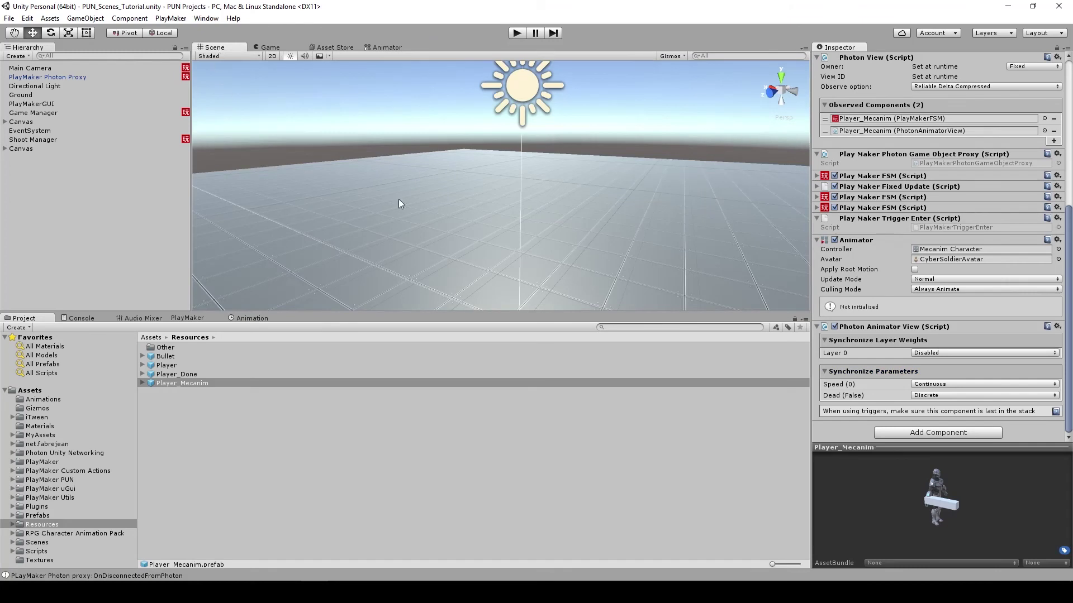
# - Build the standalone player into Build tut as PUN.exe, overwriting the old build
pyautogui.click(9, 18)
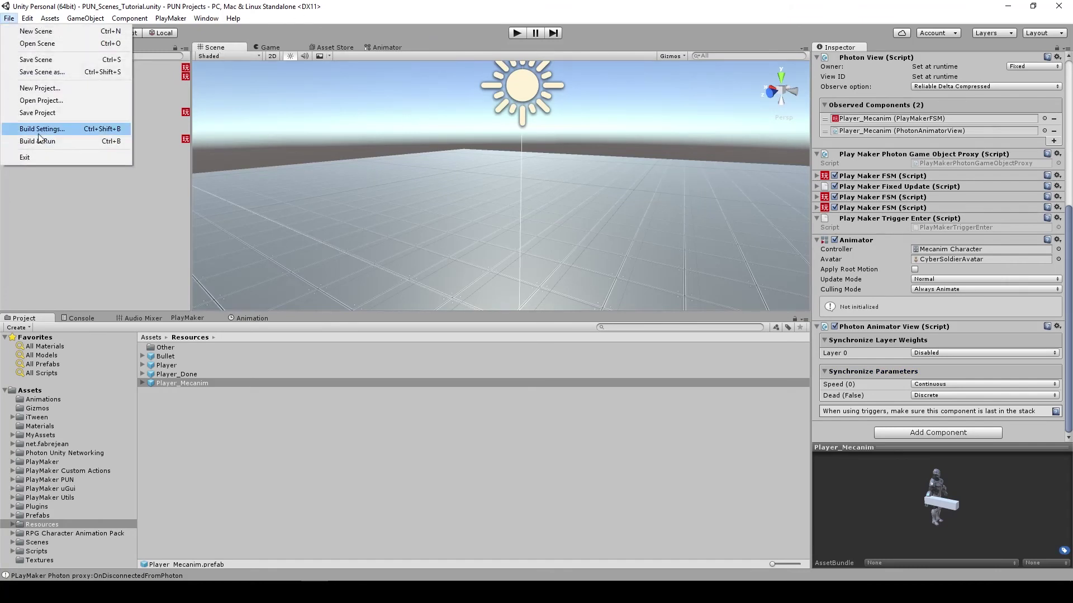
pyautogui.click(38, 130)
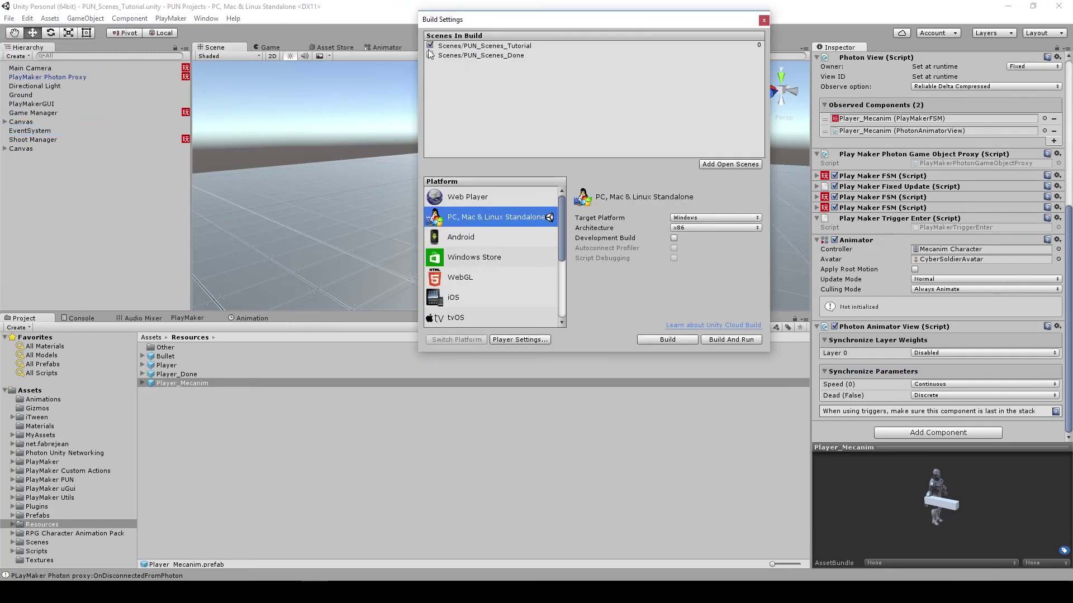
pyautogui.click(467, 48)
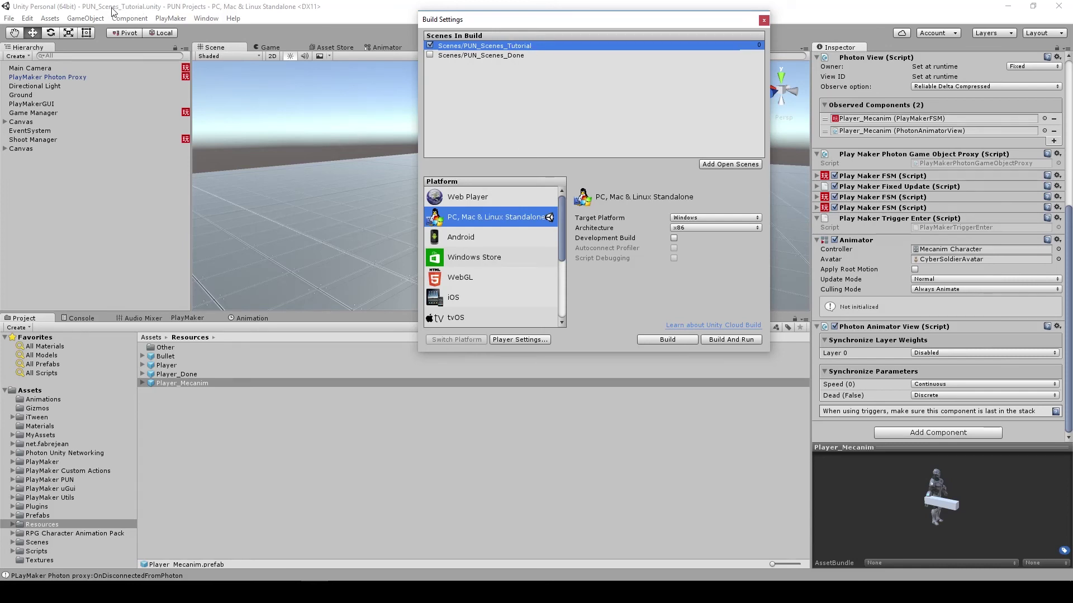
pyautogui.click(652, 341)
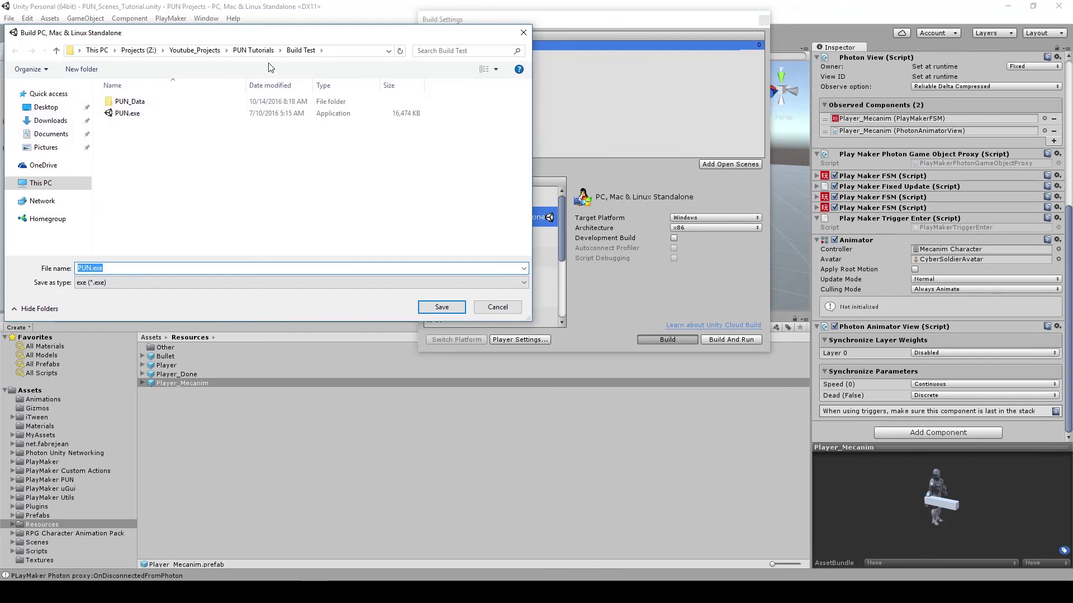
pyautogui.click(253, 50)
pyautogui.doubleClick(128, 137)
pyautogui.click(131, 118)
pyautogui.click(441, 307)
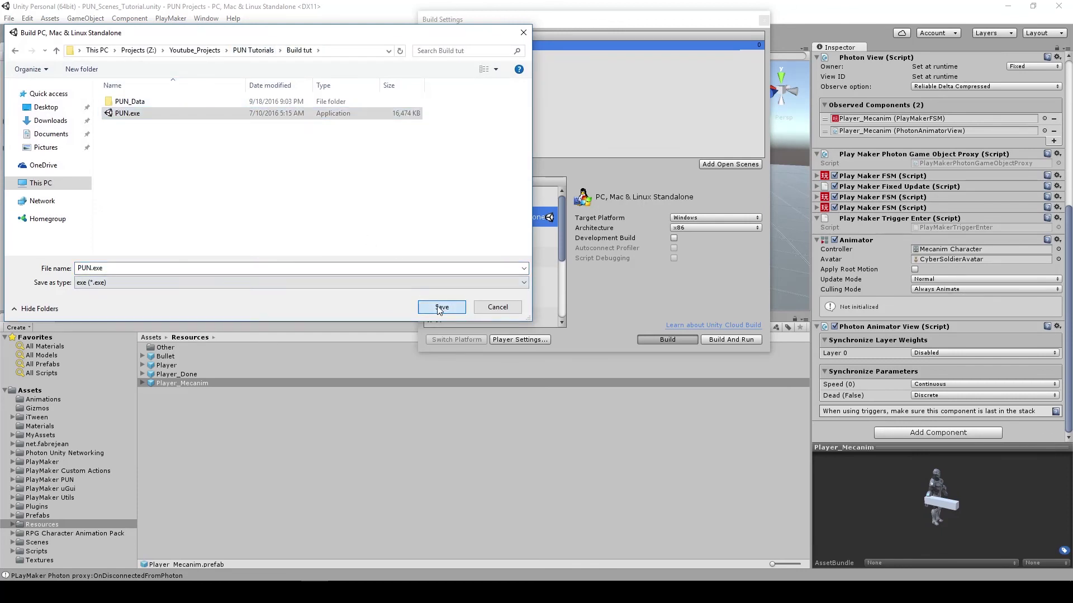
pyautogui.click(569, 300)
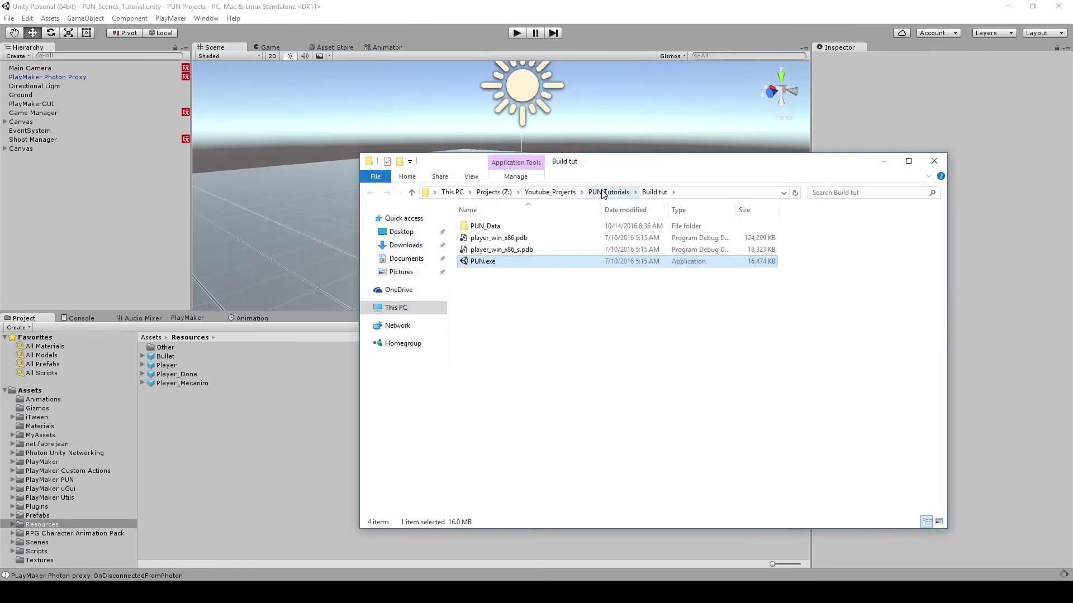
# - Launch the rebuilt PUN.exe, move its launcher aside, and start play mode in the editor
pyautogui.doubleClick(491, 261)
pyautogui.click(883, 161)
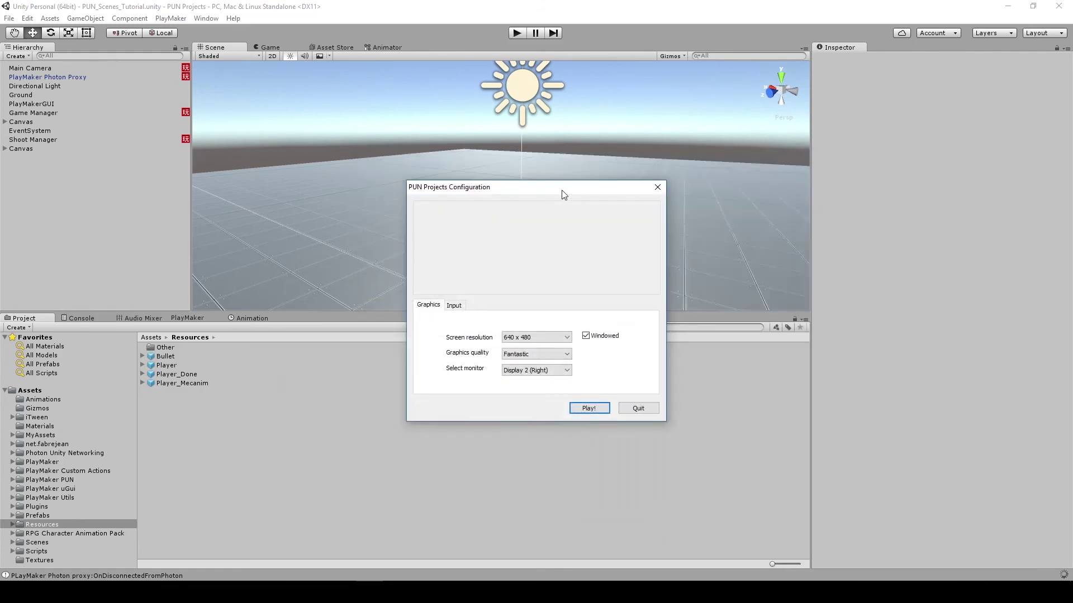
pyautogui.moveTo(562, 192); pyautogui.dragTo(917, 213)
pyautogui.click(464, 164)
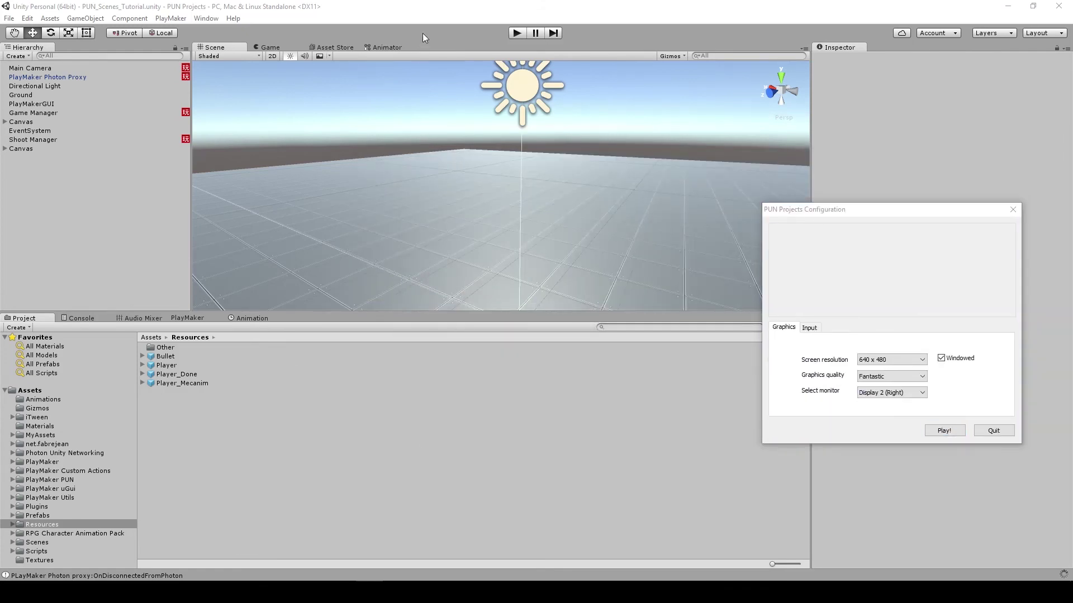
pyautogui.hotkey('ctrl', 'shift', 'b')
pyautogui.click(763, 20)
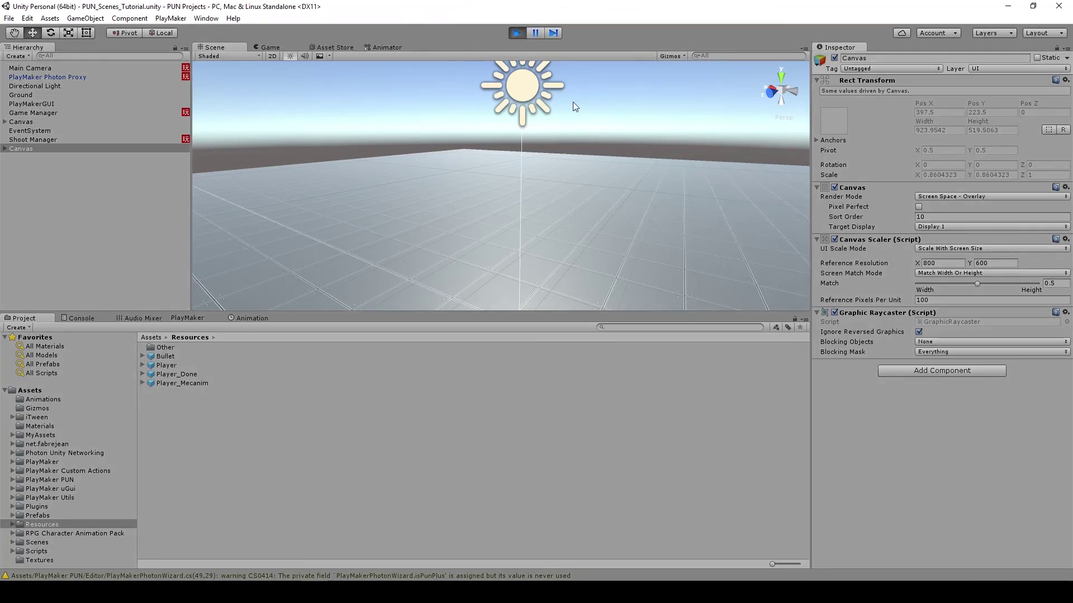
# - Start the standalone game from its launcher and create a room in the editor under a player name
pyautogui.moveTo(543, 313); pyautogui.dragTo(545, 348)
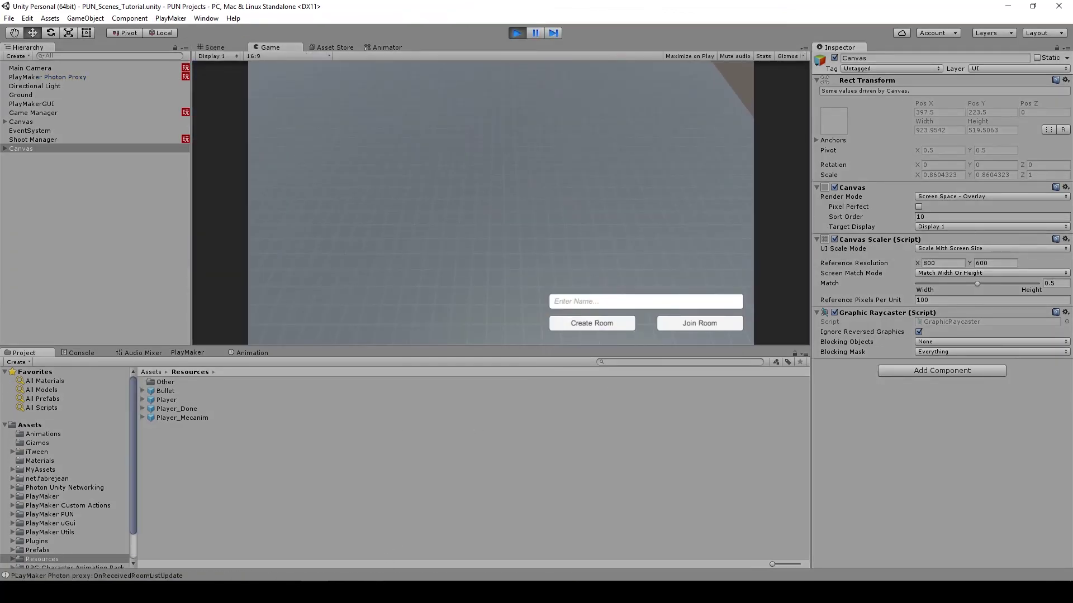
pyautogui.click(941, 430)
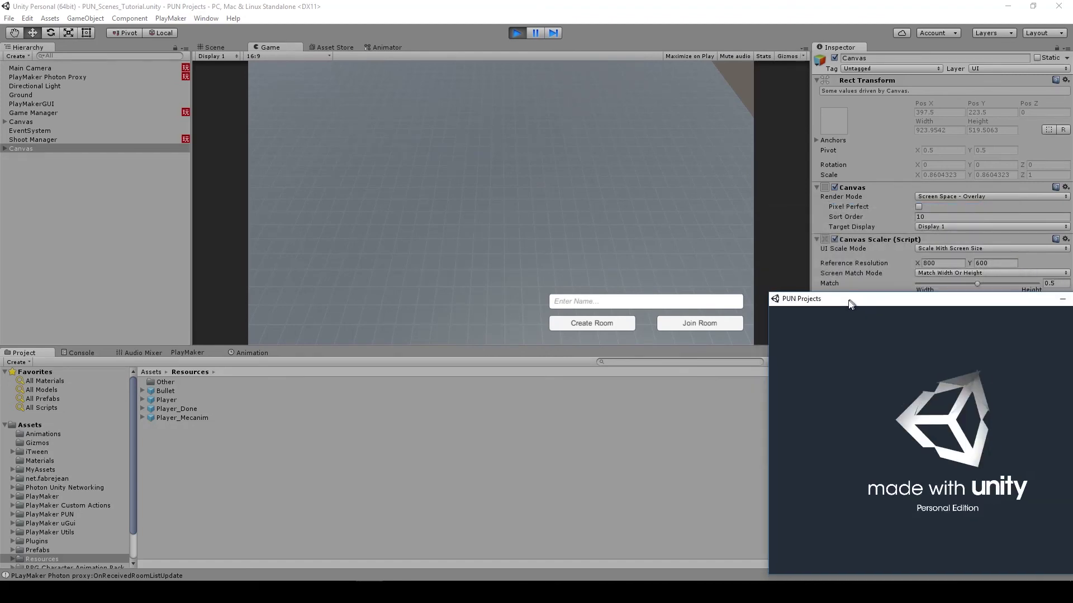
pyautogui.moveTo(771, 286)
pyautogui.mouseDown()
pyautogui.moveTo(804, 285)
pyautogui.moveTo(767, 286)
pyautogui.mouseUp()
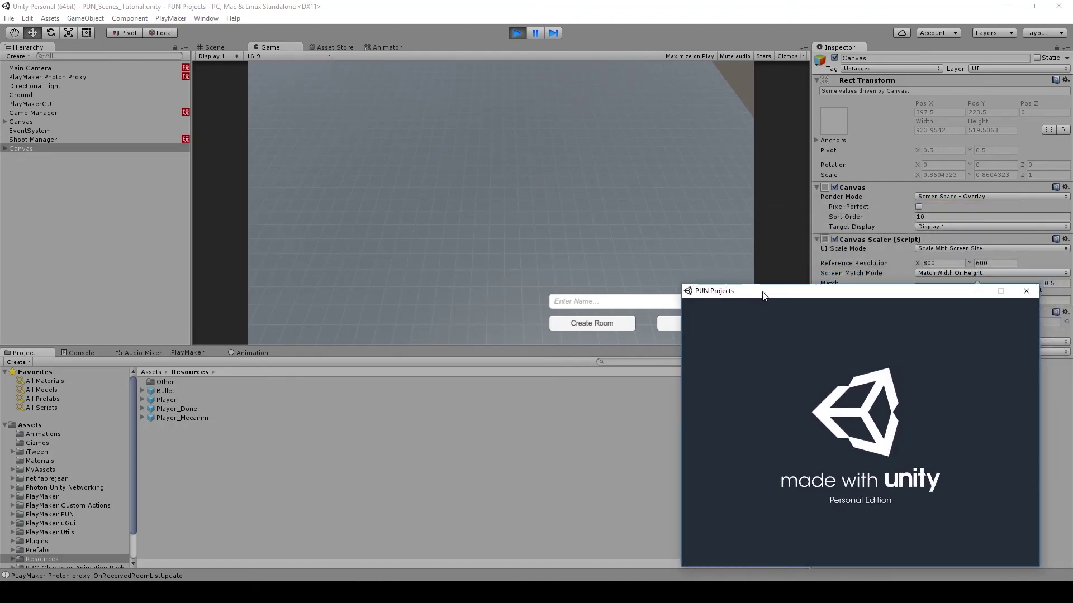
pyautogui.click(575, 303)
pyautogui.write('Romi')
pyautogui.click(599, 323)
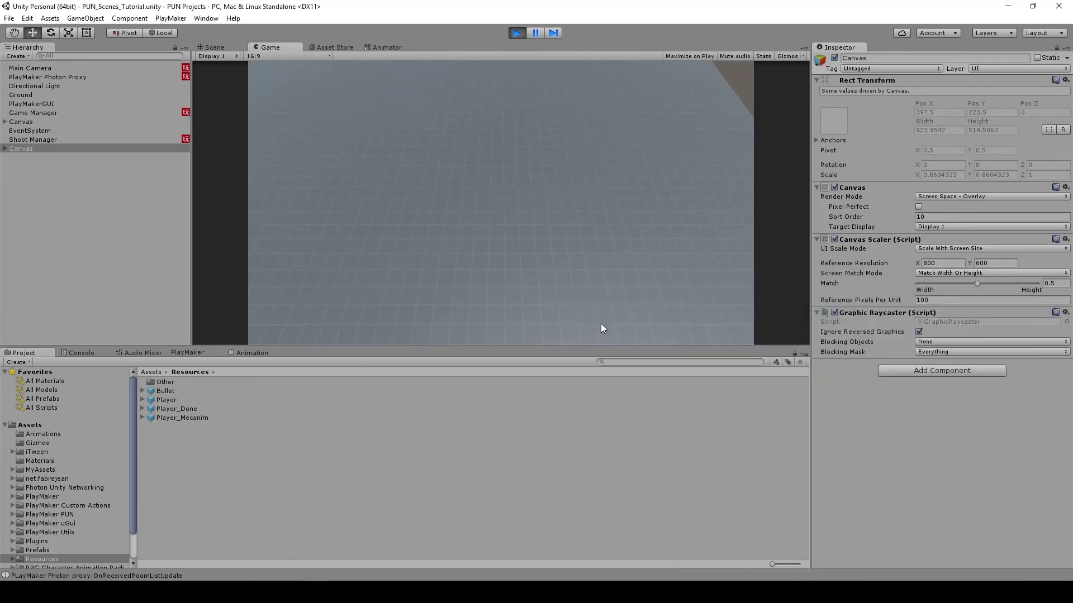
# - Fire a shot in the editor and join the existing room from the standalone game under a player name
pyautogui.hotkey('alt', 'Tab')
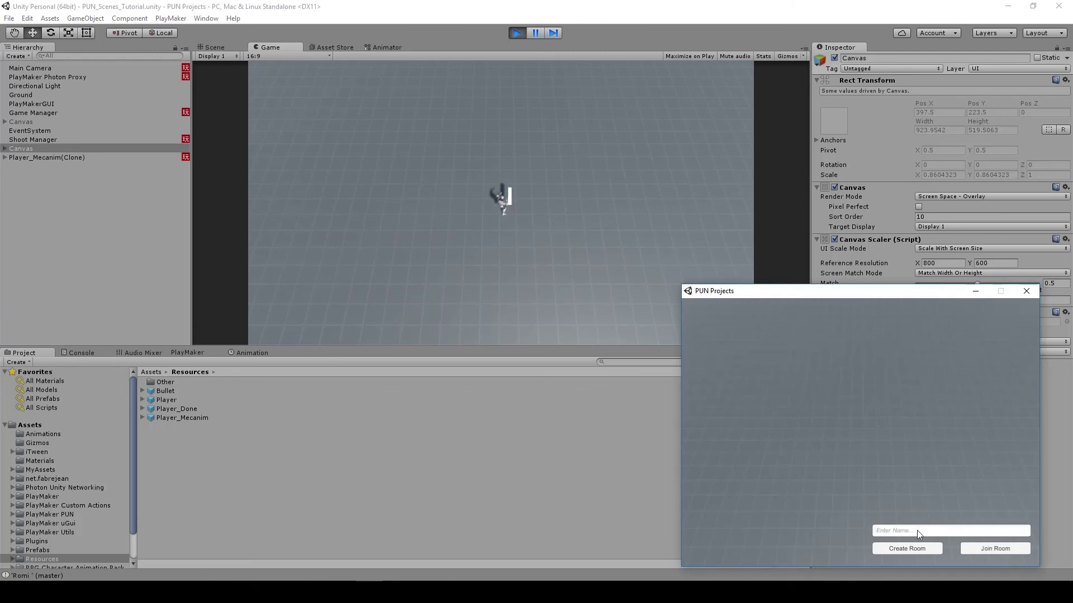
pyautogui.click(547, 245)
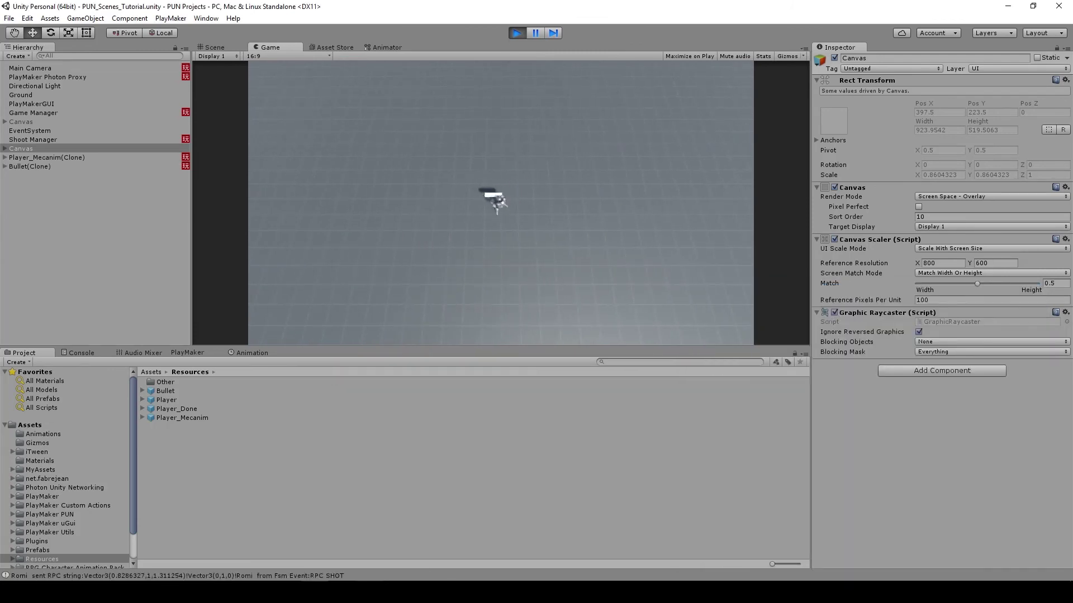
pyautogui.hotkey('alt', 'Tab')
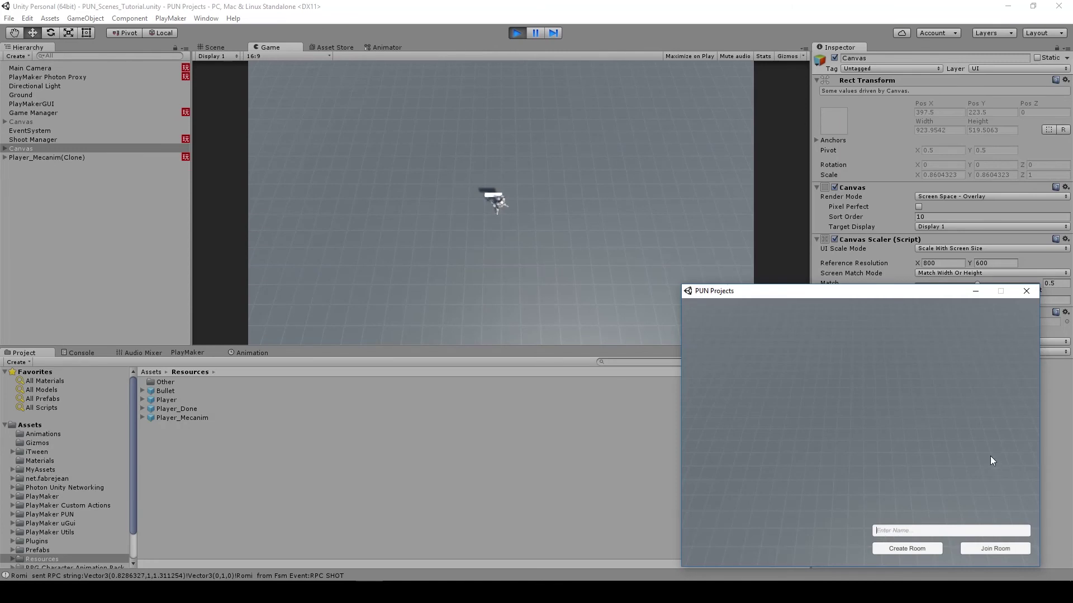
pyautogui.write('Bill')
pyautogui.click(990, 548)
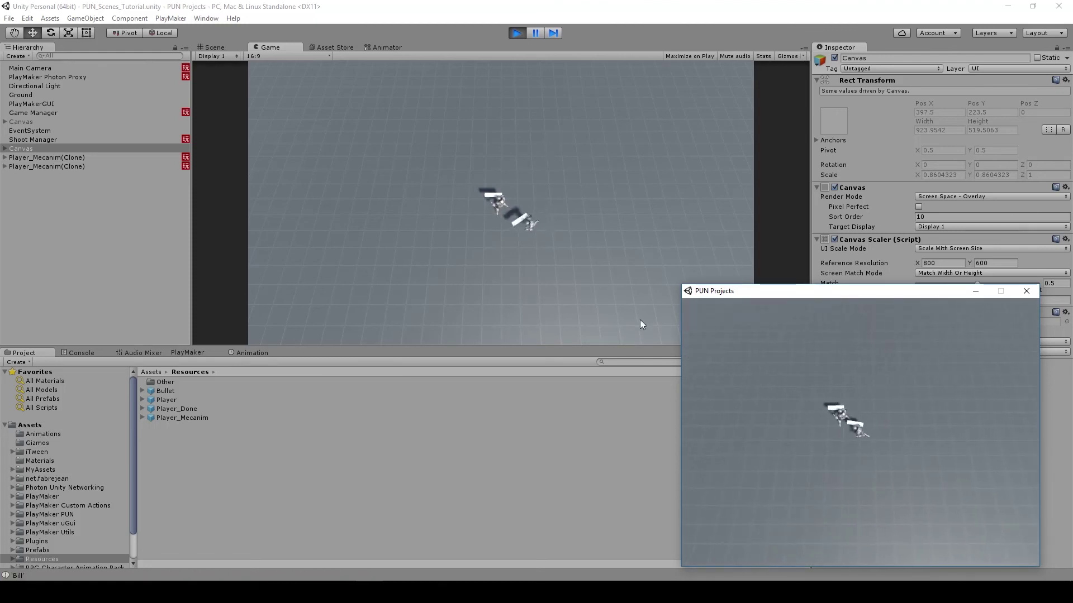
# - Walk the editor's player around with WASD and fire a bullet
pyautogui.press('s')
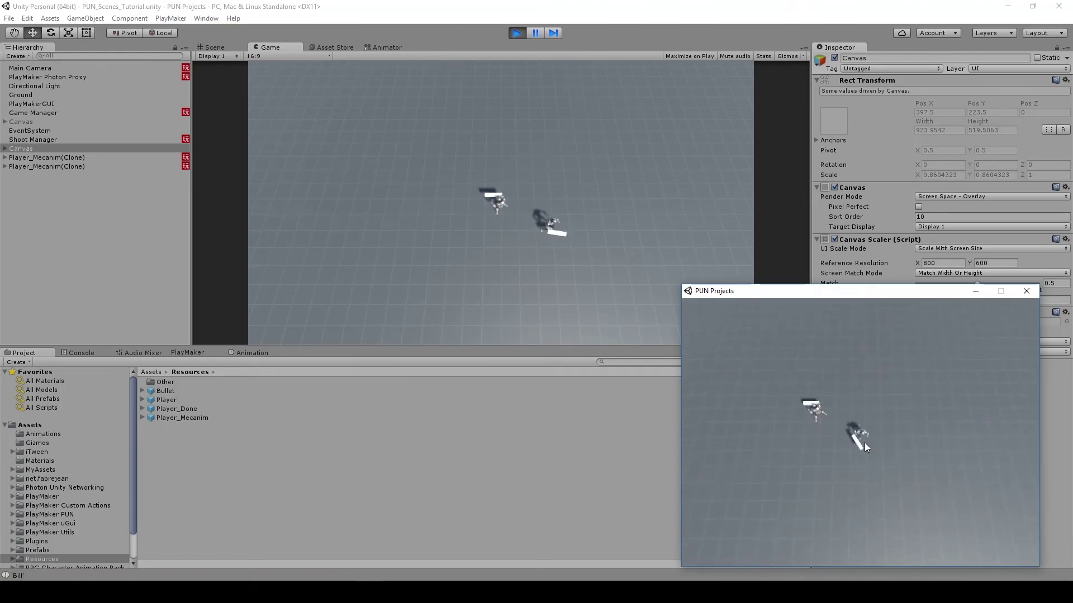
pyautogui.press('s')
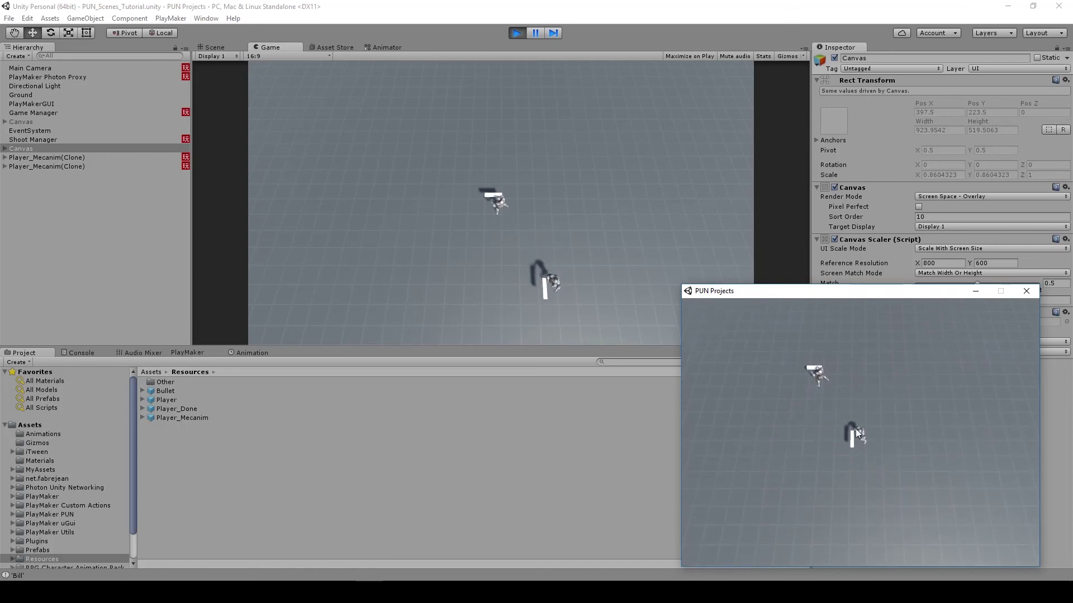
pyautogui.press('a')
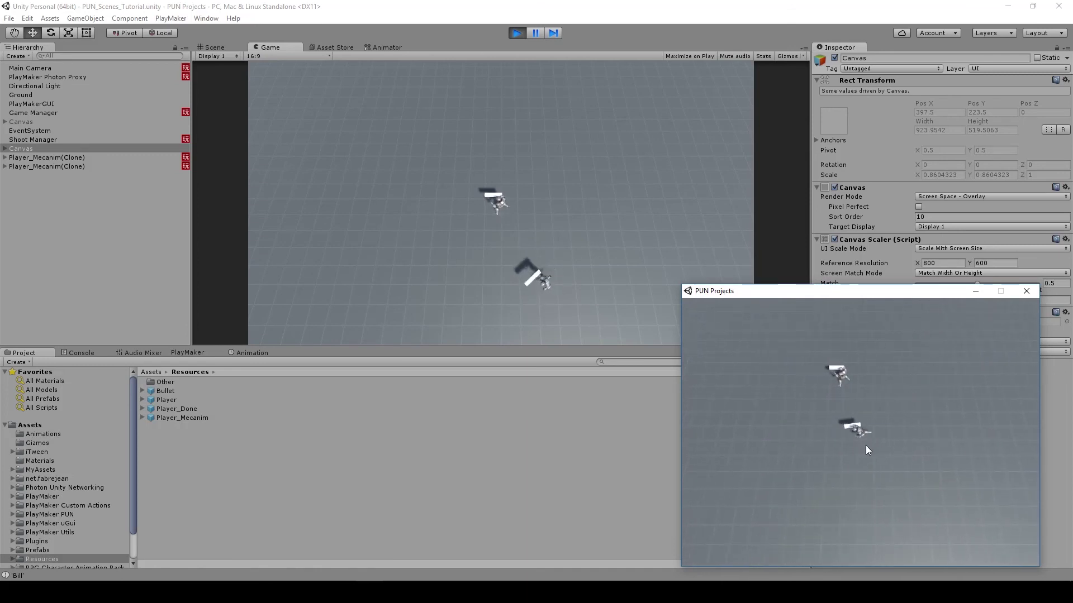
pyautogui.press('a')
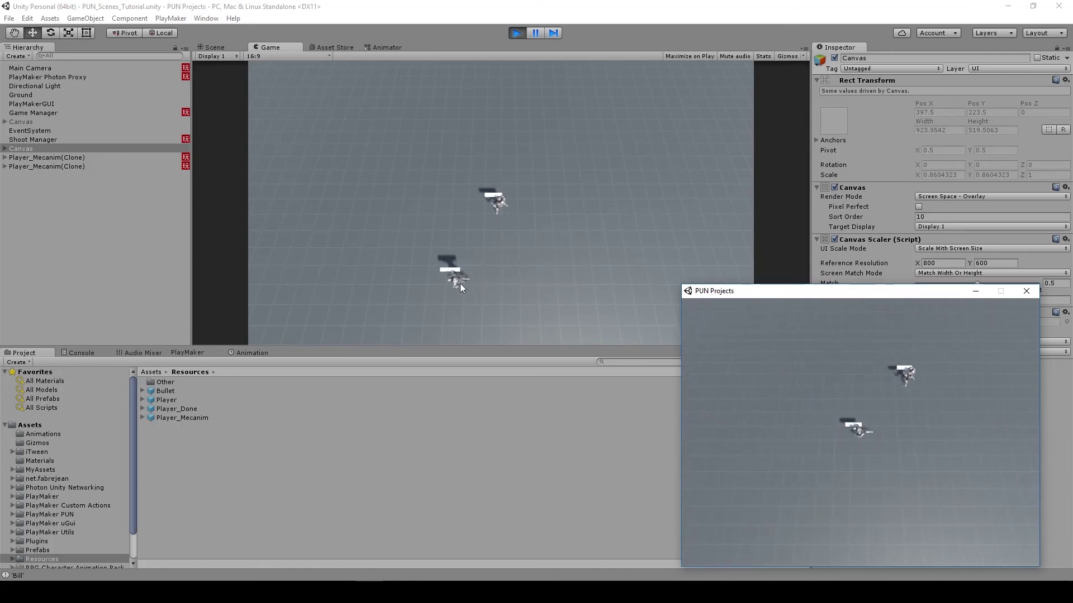
pyautogui.press('d')
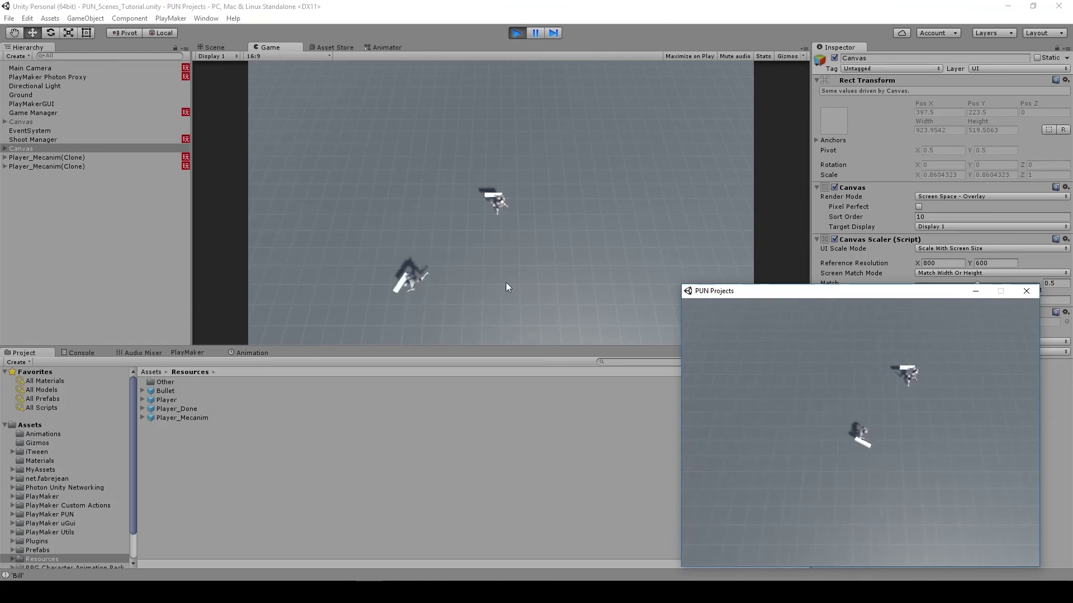
pyautogui.press('d')
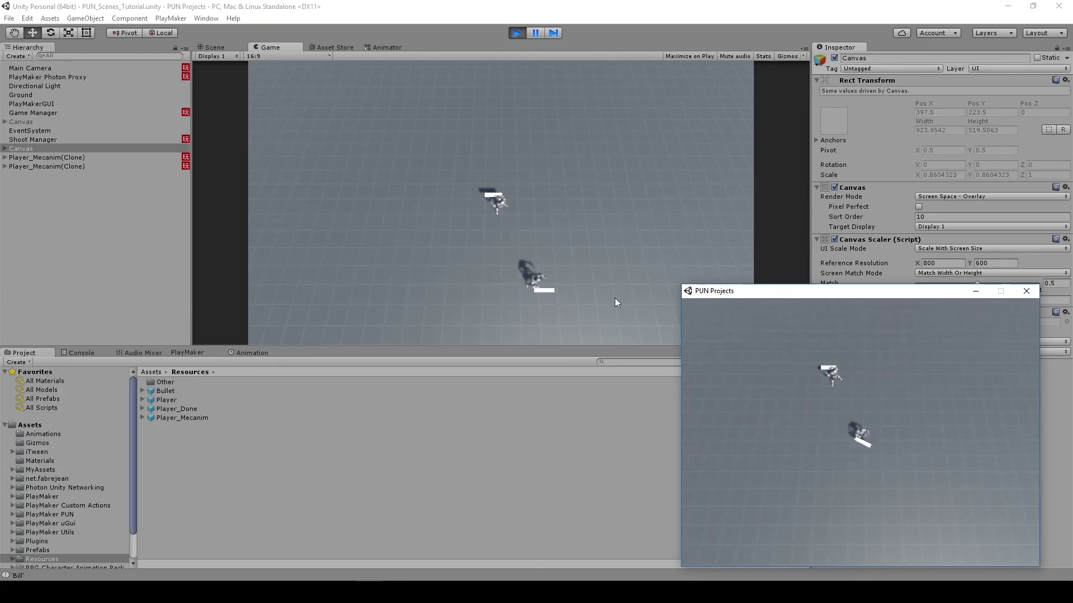
pyautogui.press('a')
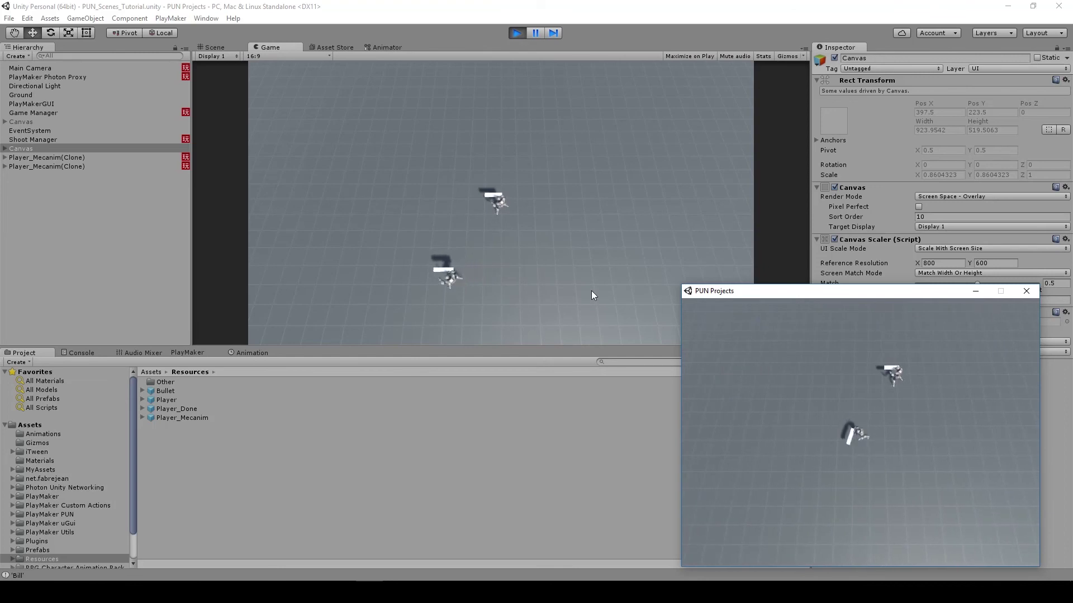
pyautogui.press('d')
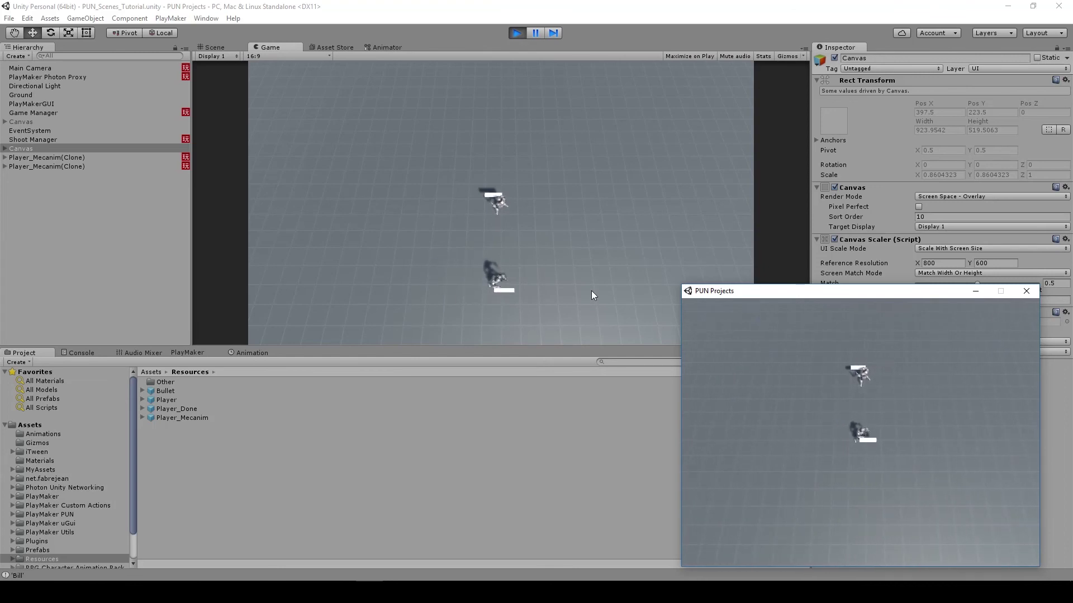
pyautogui.press('a')
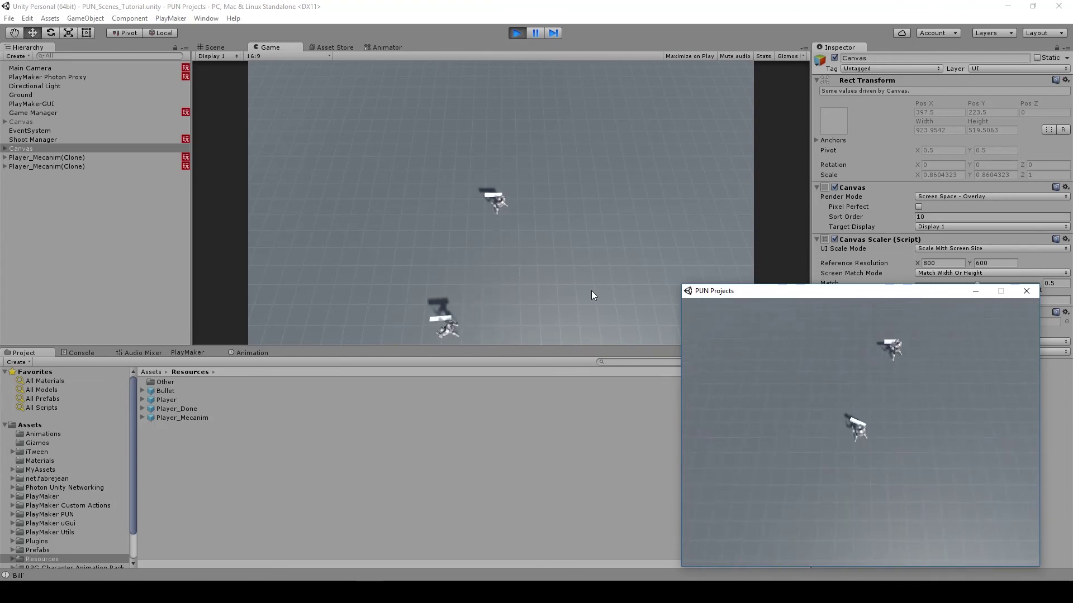
pyautogui.press('w')
pyautogui.press('a')
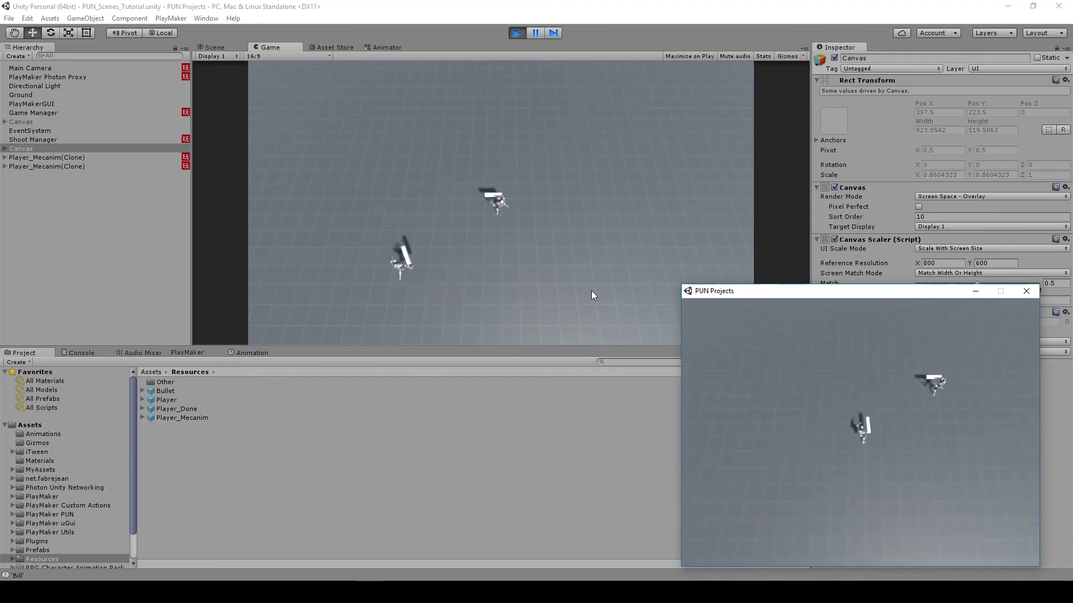
pyautogui.click(548, 190)
pyautogui.press('d')
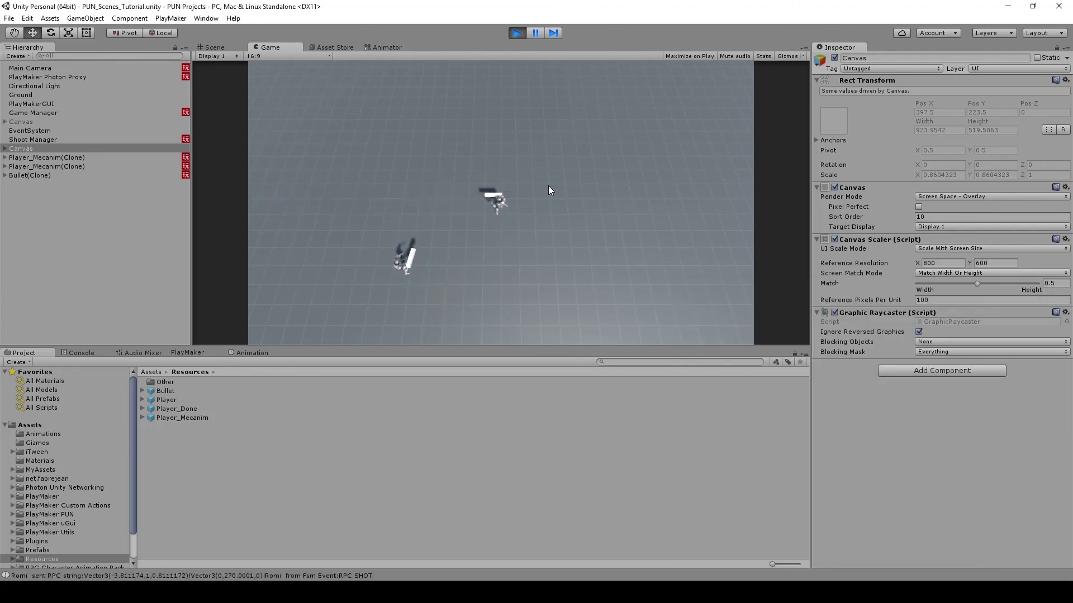
pyautogui.press('a')
pyautogui.press('w')
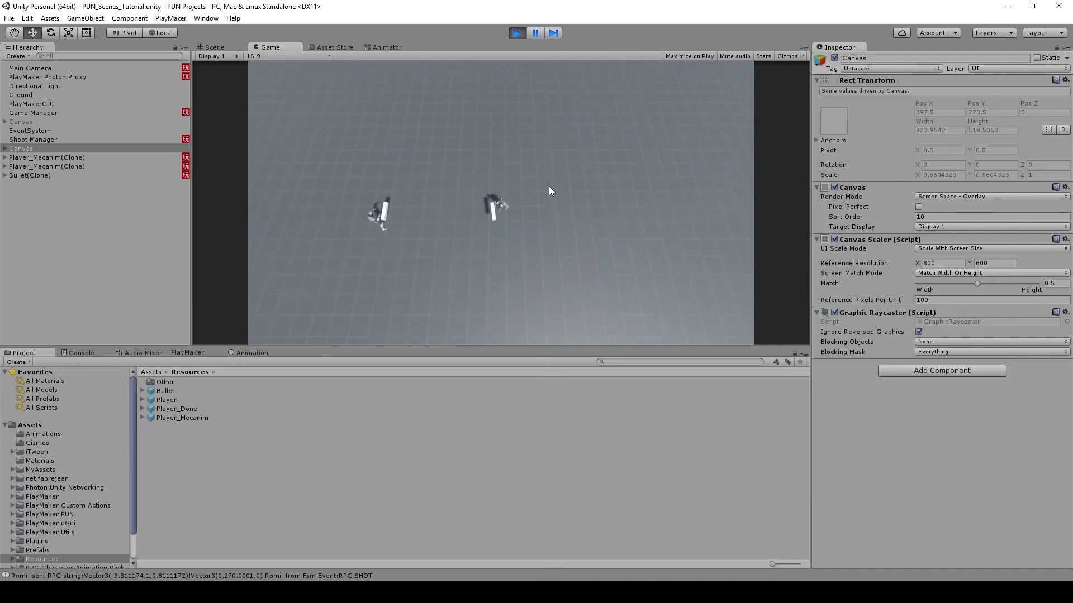
pyautogui.hotkey('alt', 'Tab')
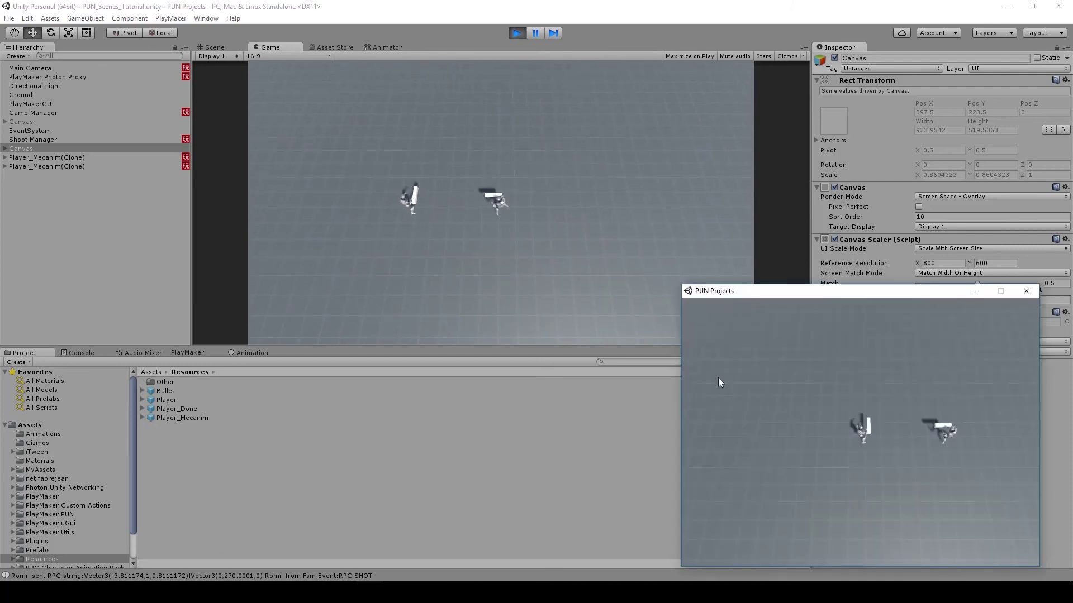
# - Restore the editor window and arrange it beside the standalone game window
pyautogui.click(1033, 6)
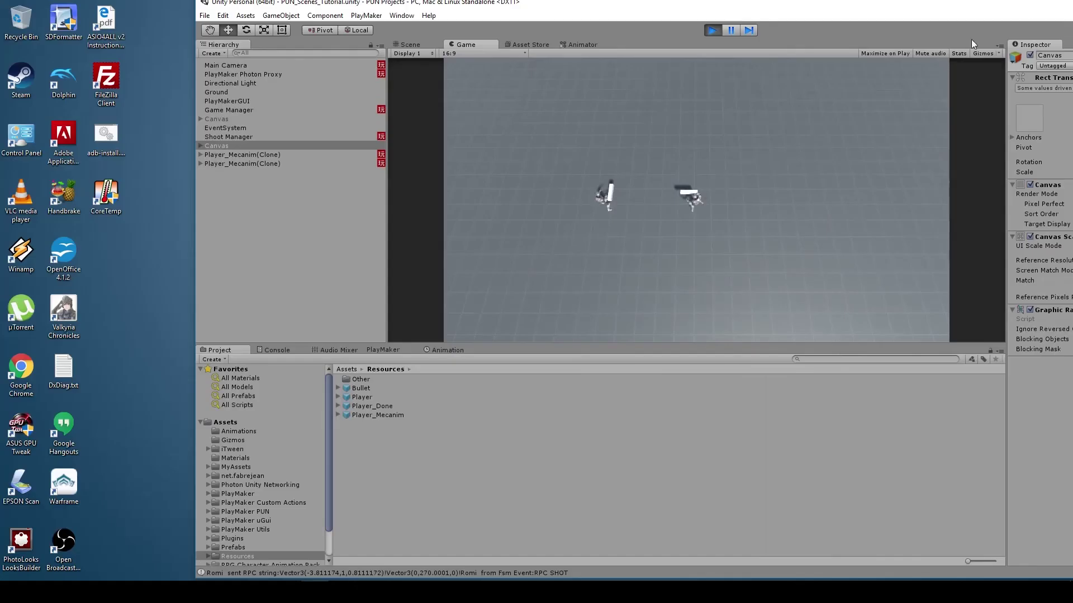
pyautogui.moveTo(1070, 580); pyautogui.dragTo(915, 482)
pyautogui.moveTo(593, 16); pyautogui.dragTo(406, 55)
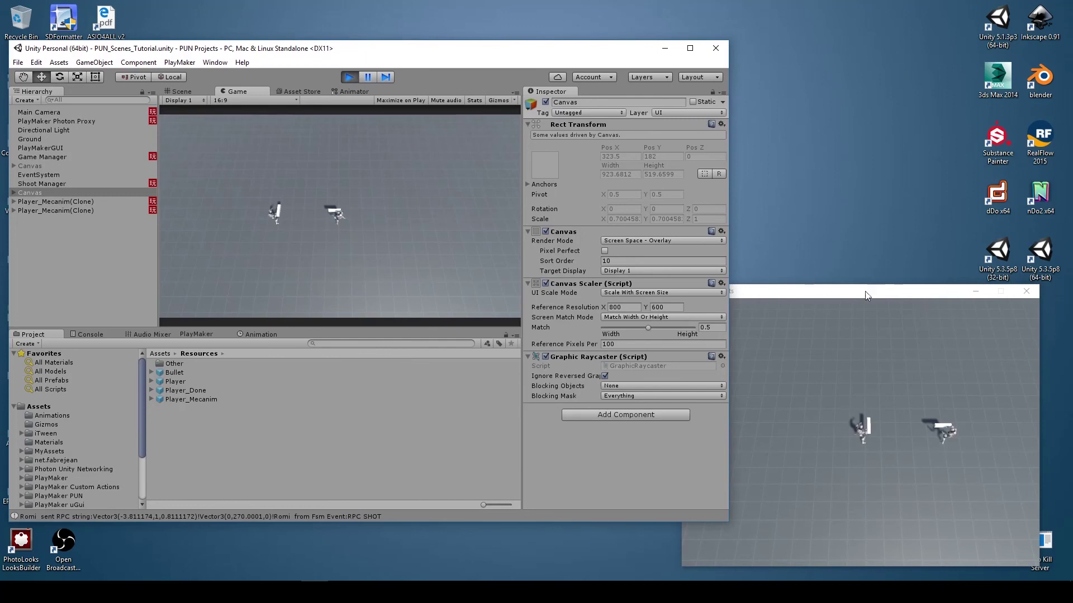
pyautogui.moveTo(837, 295); pyautogui.dragTo(863, 296)
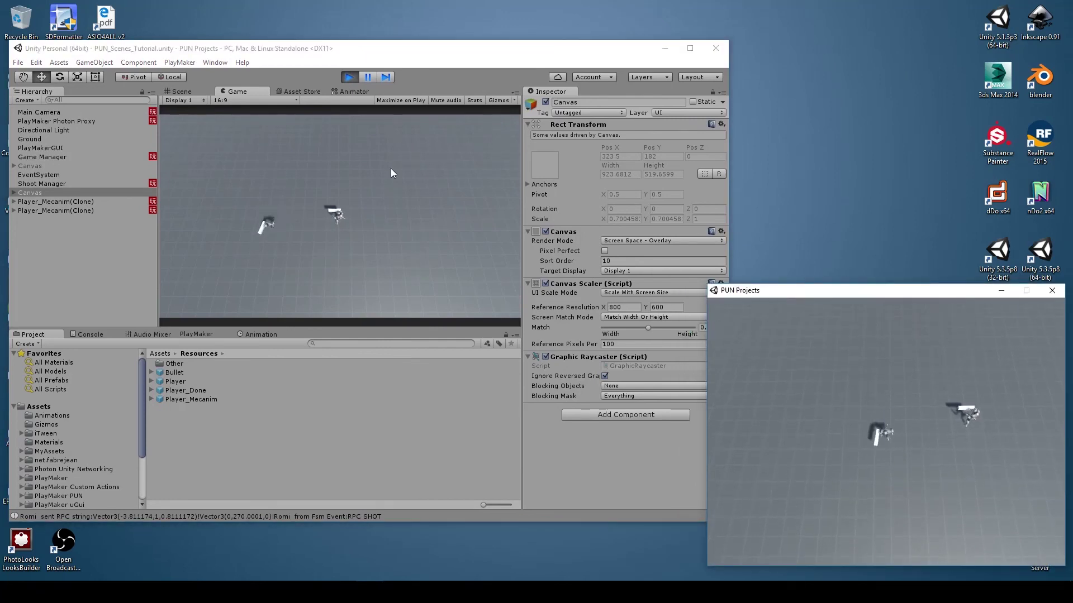
pyautogui.click(389, 189)
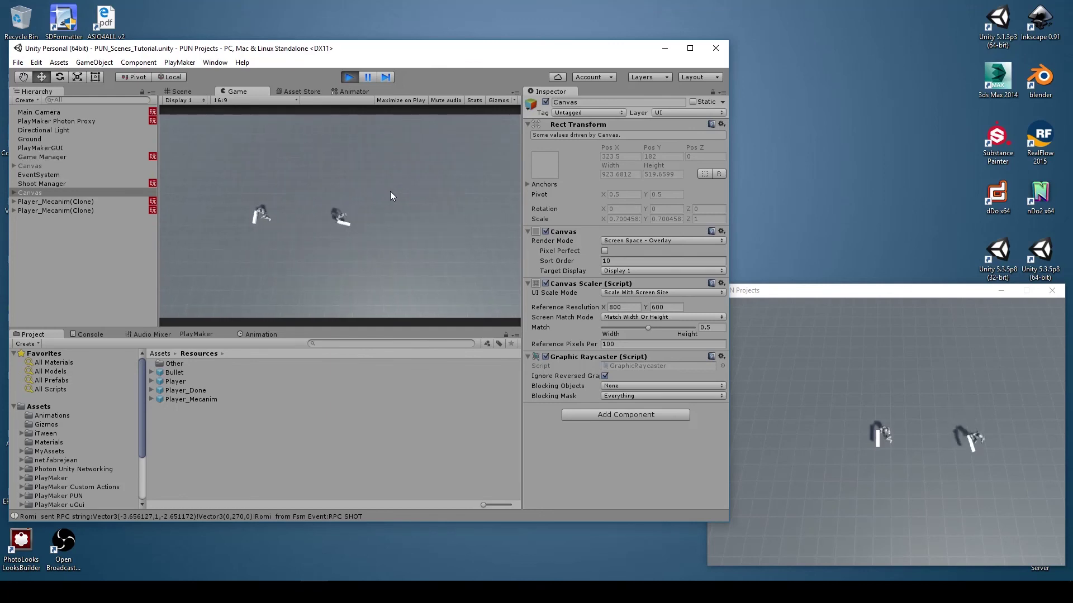
# - Fire three shots from the editor's armed player
pyautogui.click(386, 201)
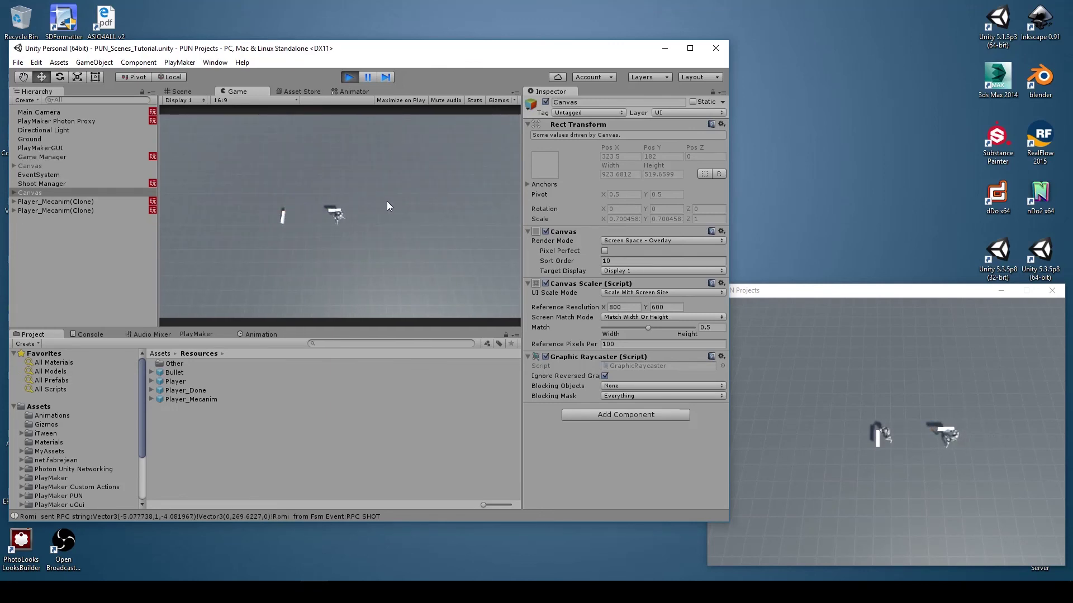
pyautogui.click(387, 206)
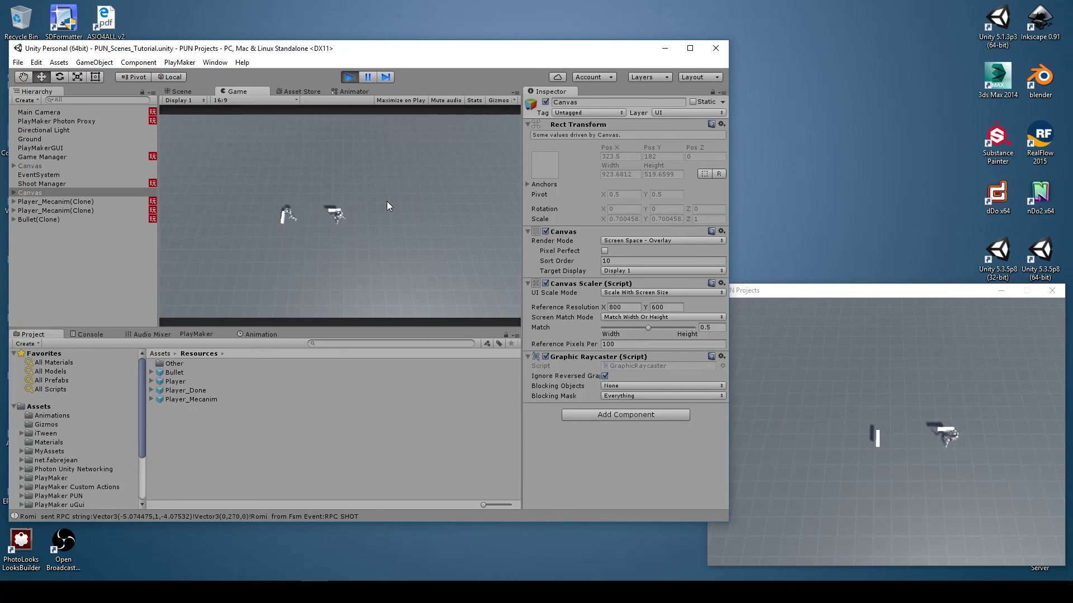
pyautogui.click(386, 201)
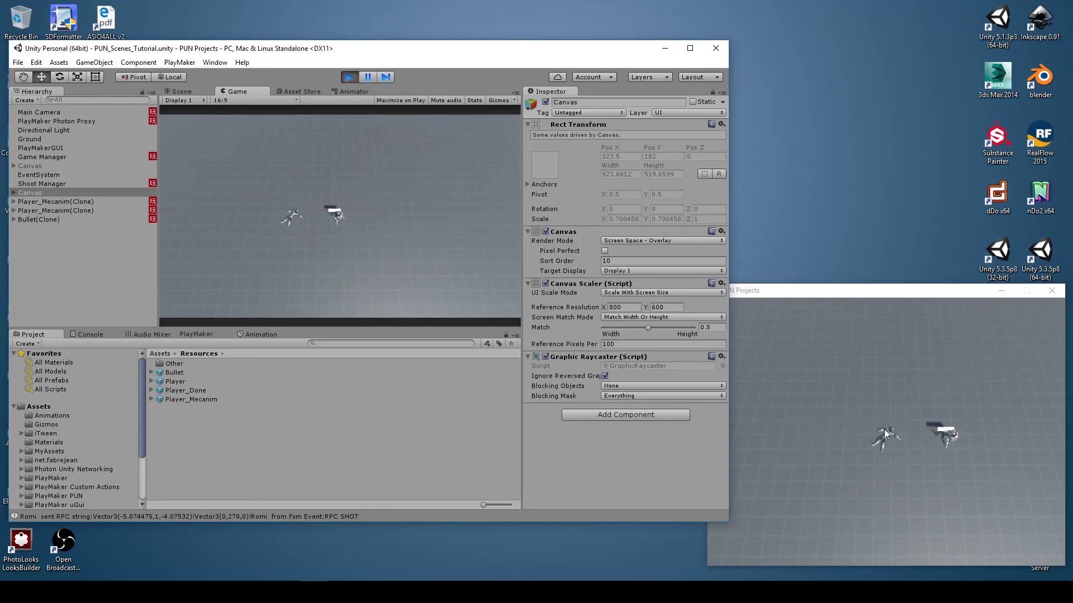
# - Walk the standalone player around with WASD up beside the other character
pyautogui.press('a')
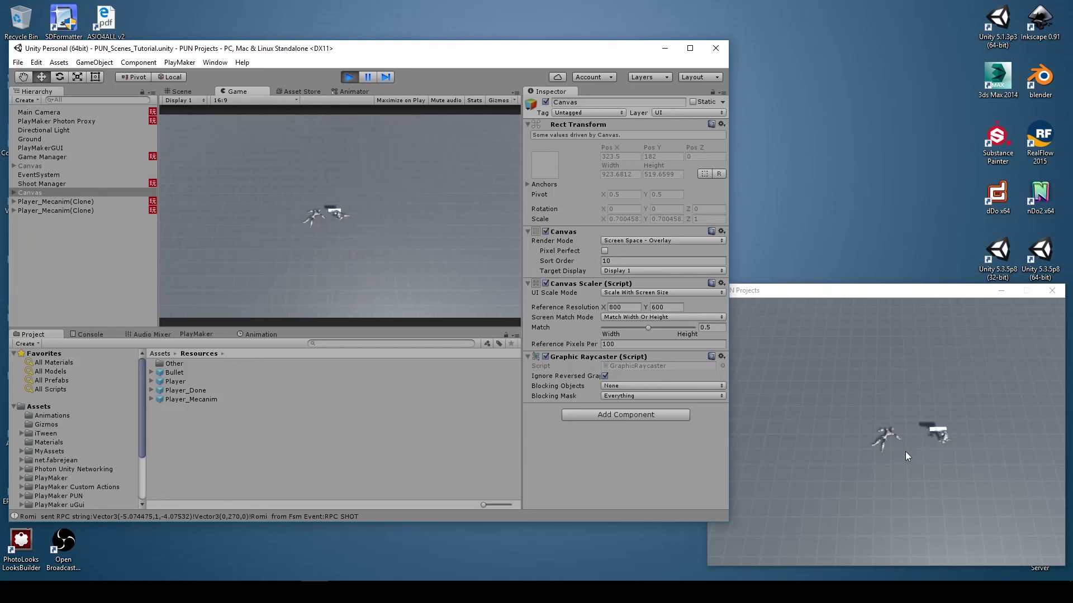
pyautogui.press('w')
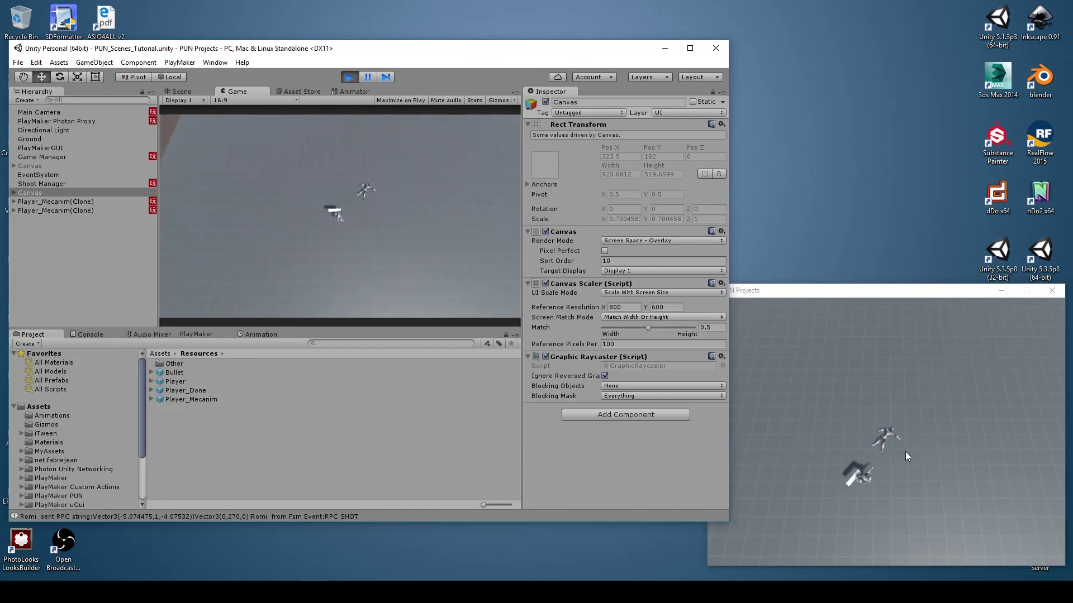
pyautogui.press('a')
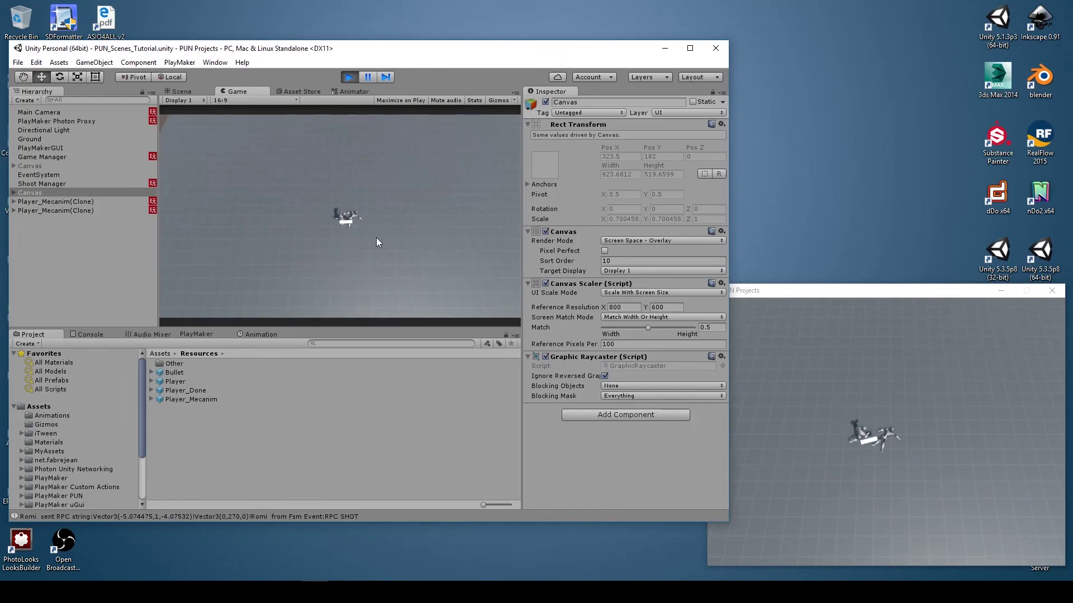
pyautogui.press('w')
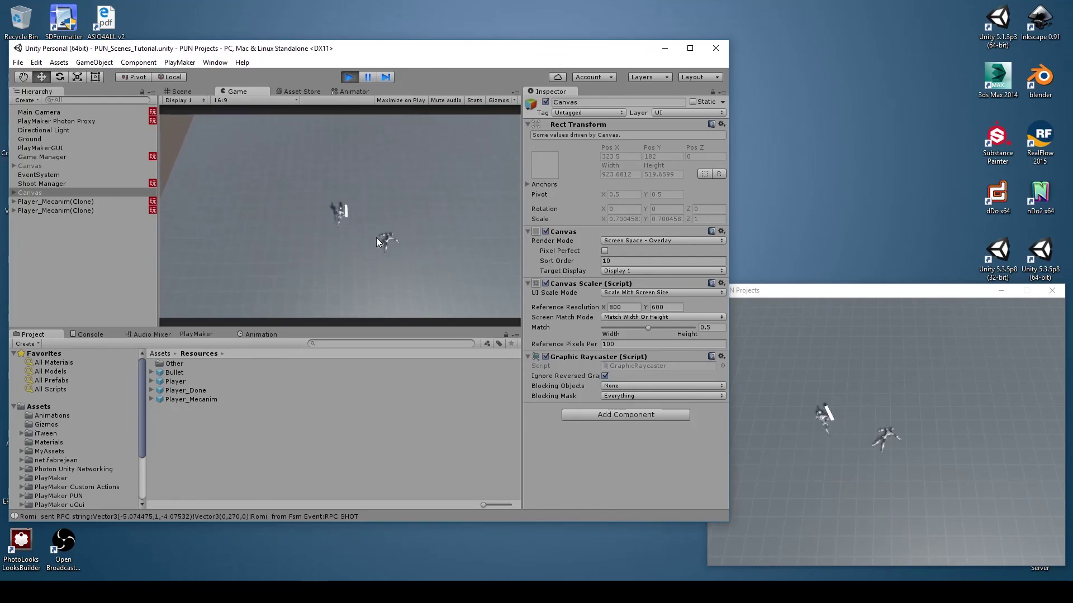
pyautogui.press('d')
pyautogui.press('d')
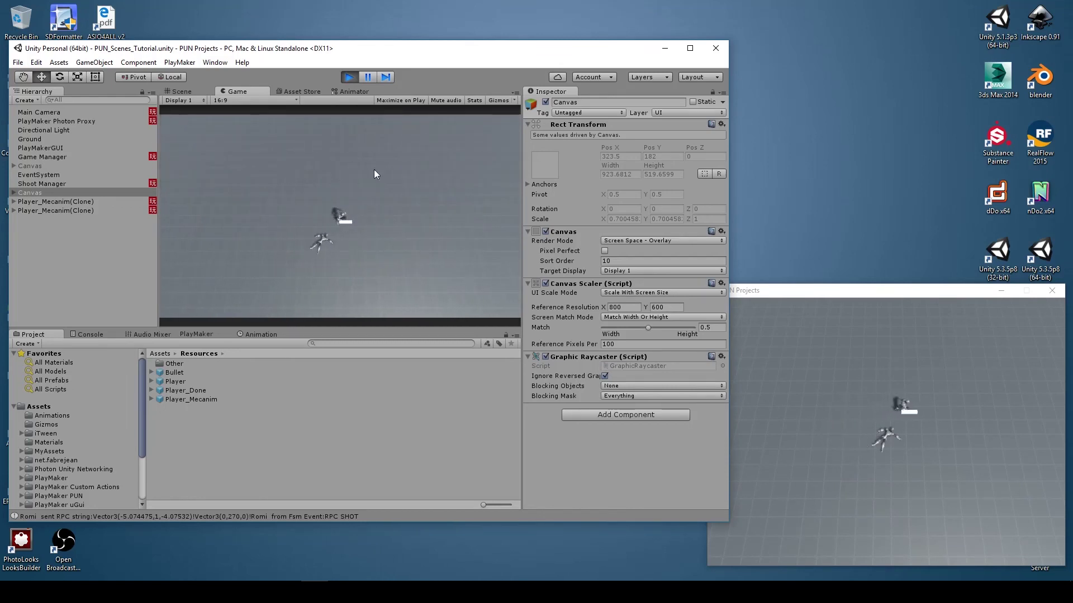
pyautogui.press('d')
pyautogui.press('s')
pyautogui.press('d')
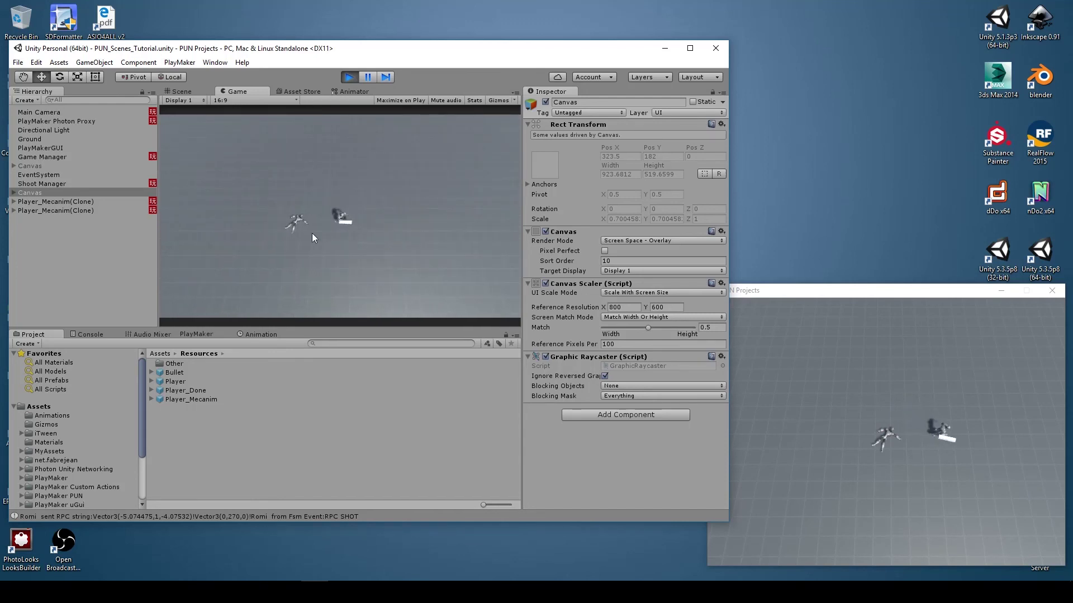
pyautogui.press('d')
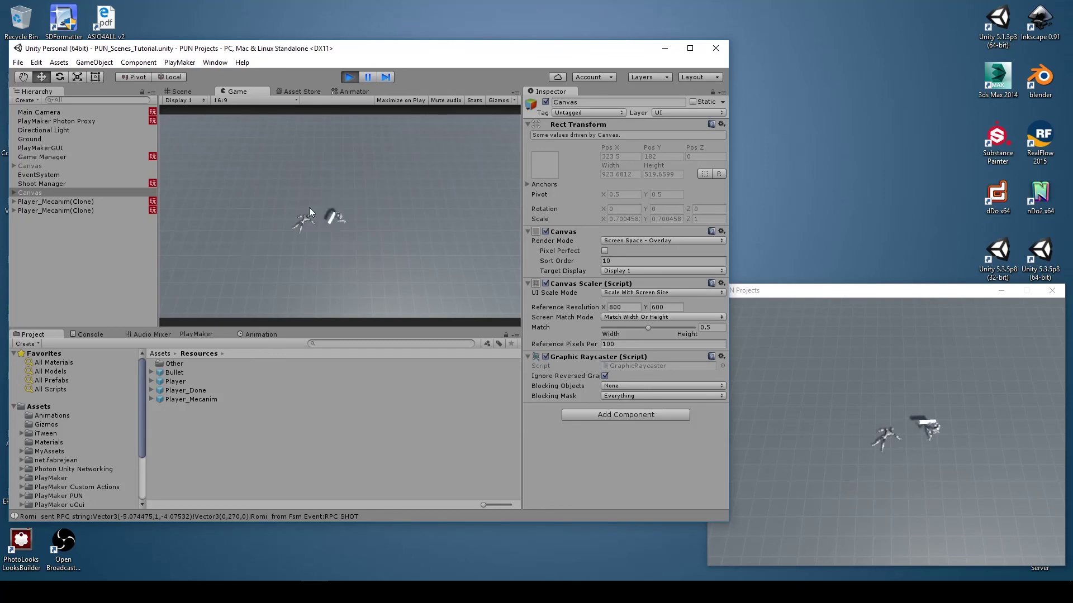
pyautogui.press('w')
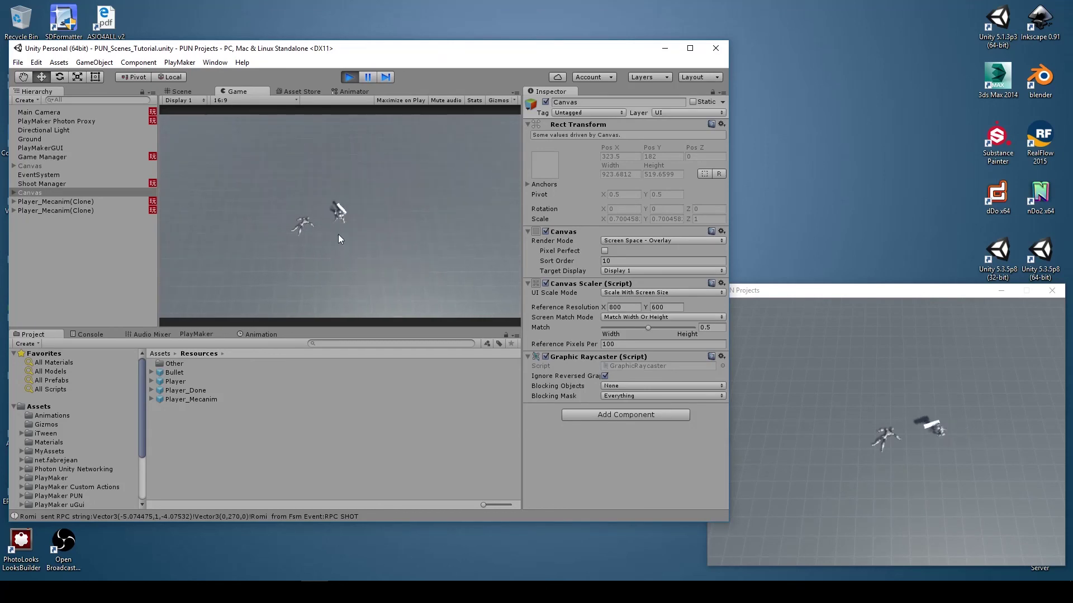
pyautogui.press('a')
pyautogui.press('d')
pyautogui.press('s')
pyautogui.press('w')
pyautogui.press('a')
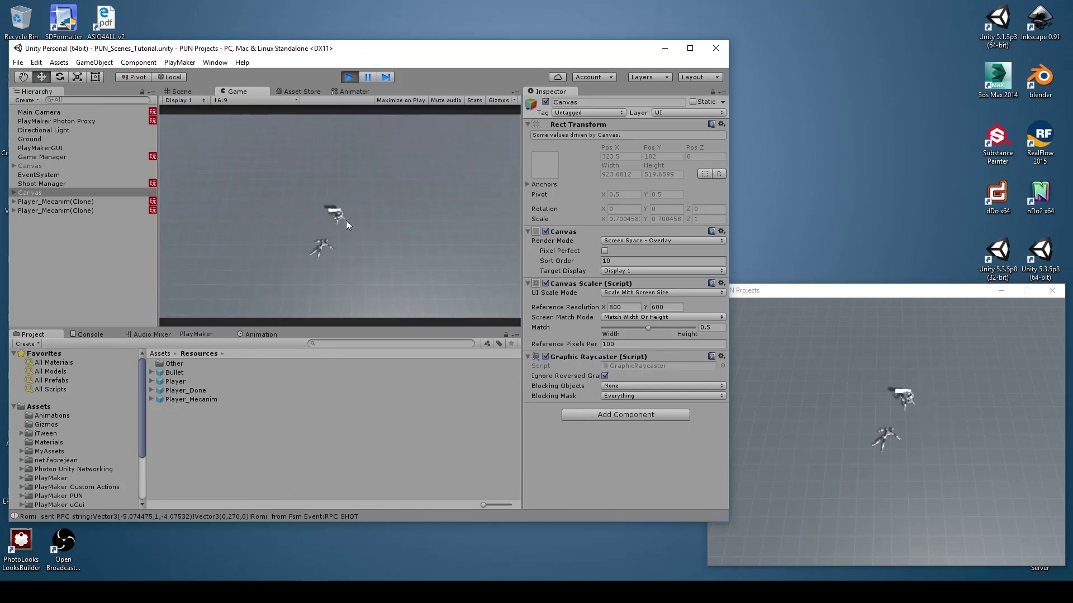